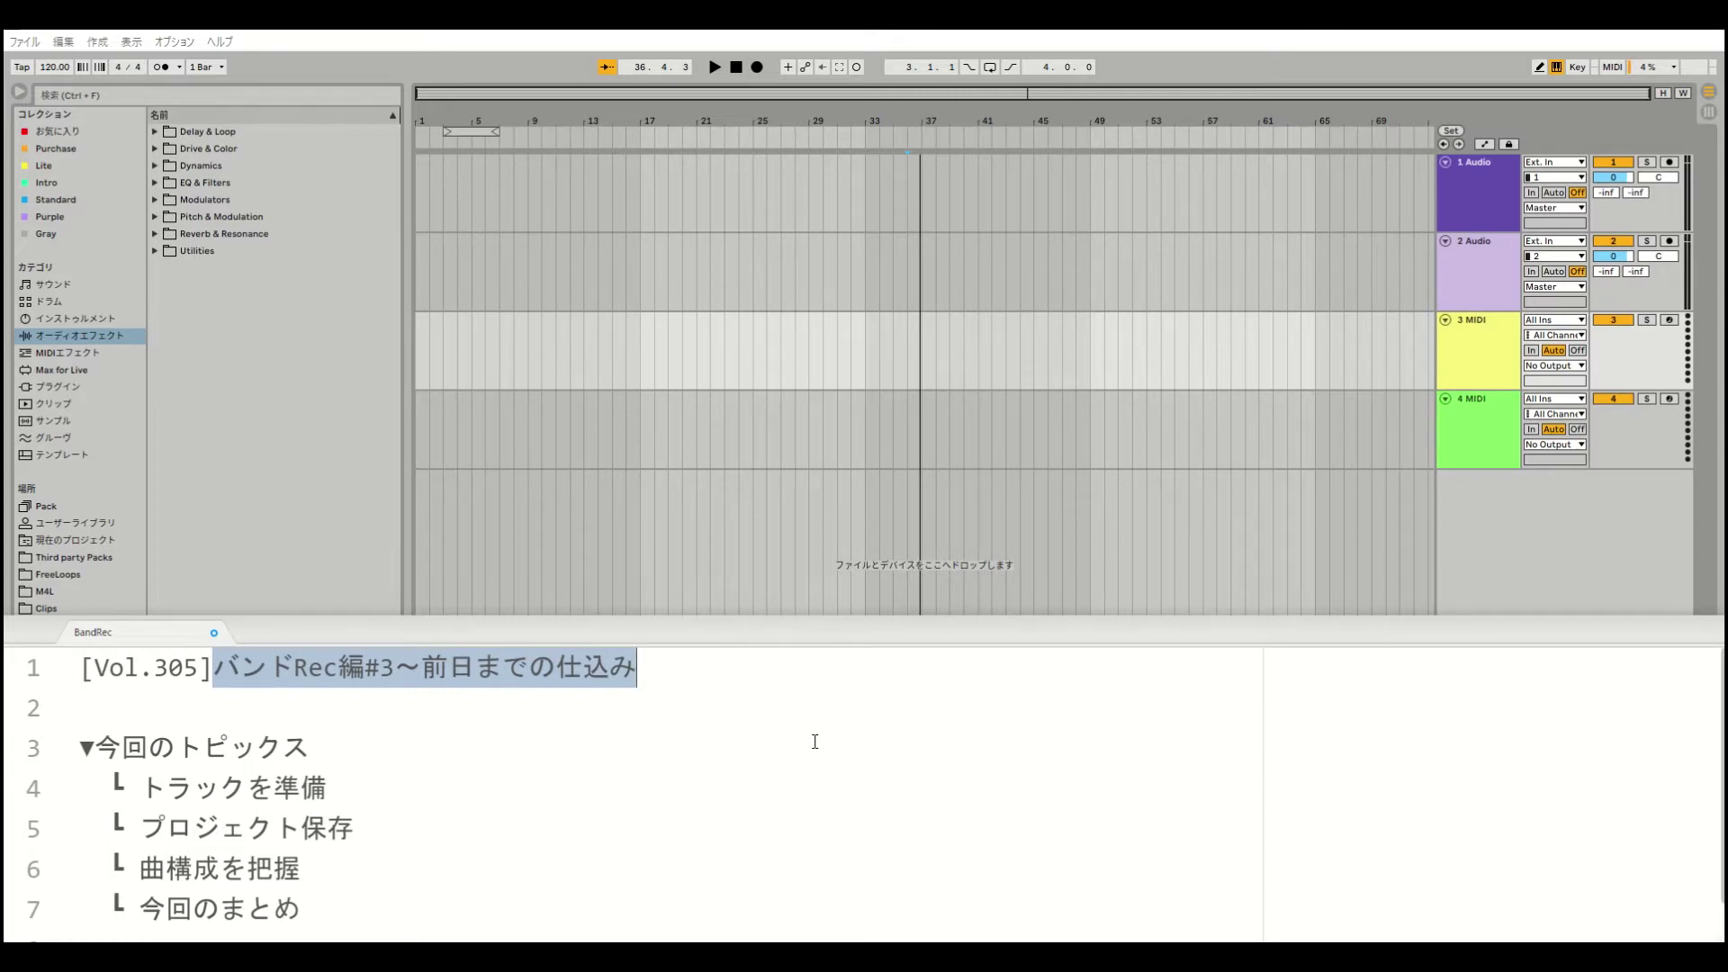
drag(139, 788, 378, 783)
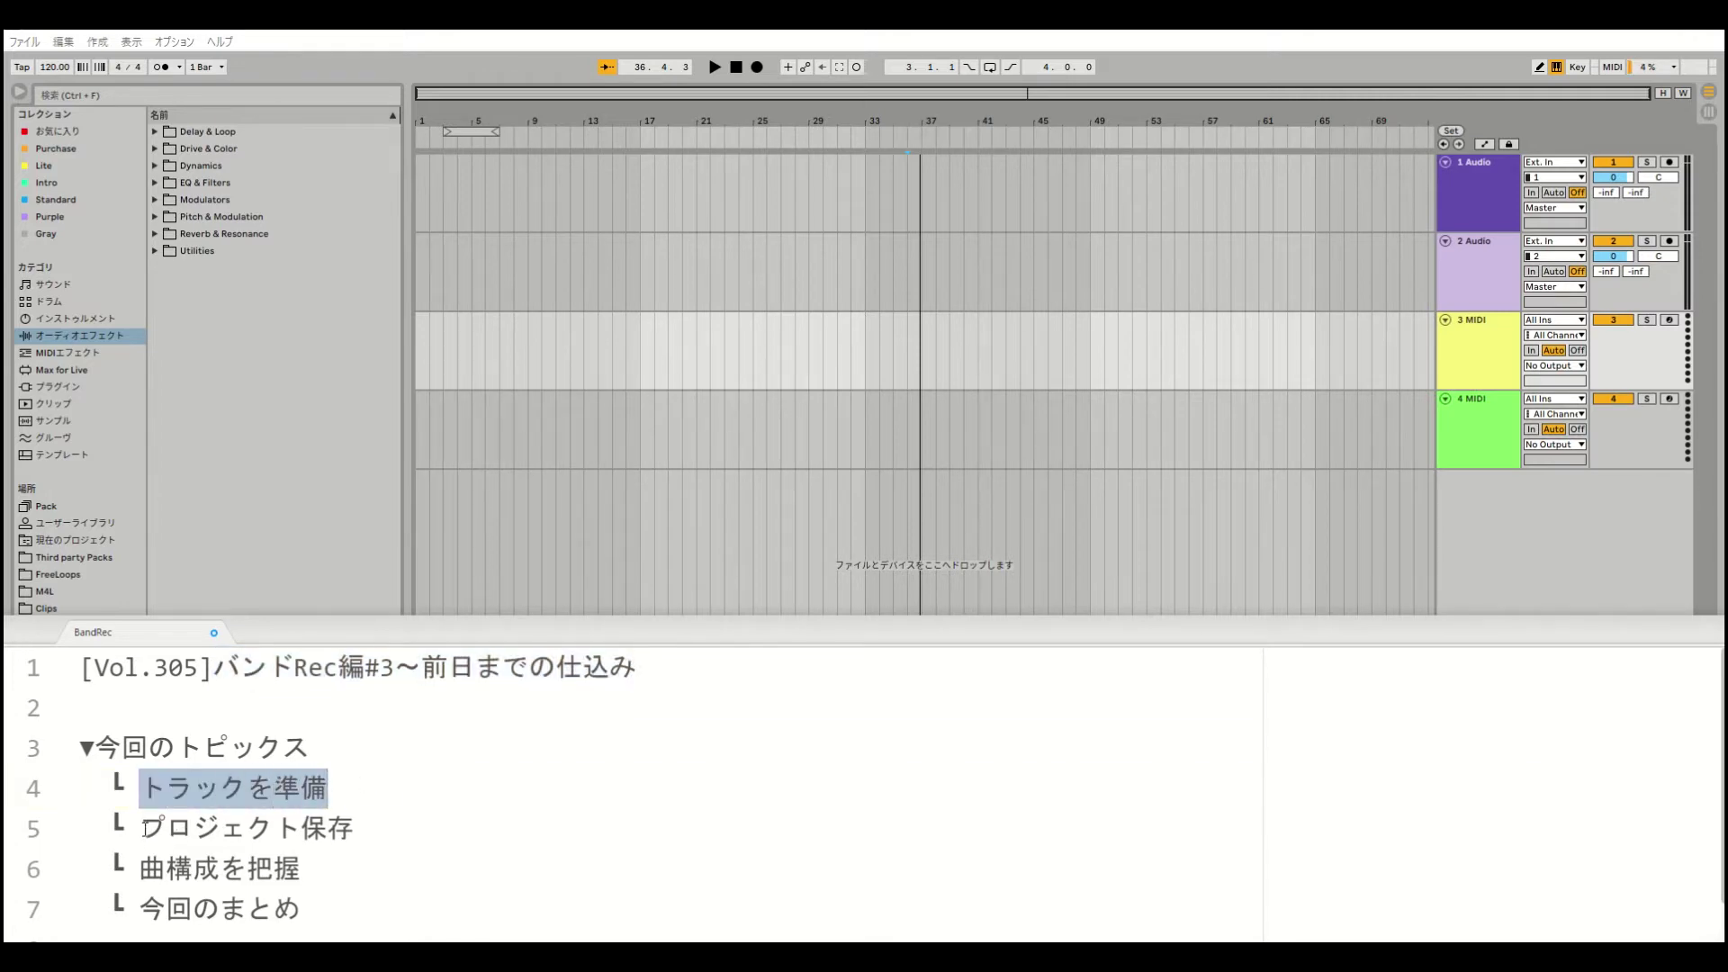
drag(140, 828, 356, 828)
drag(140, 868, 474, 851)
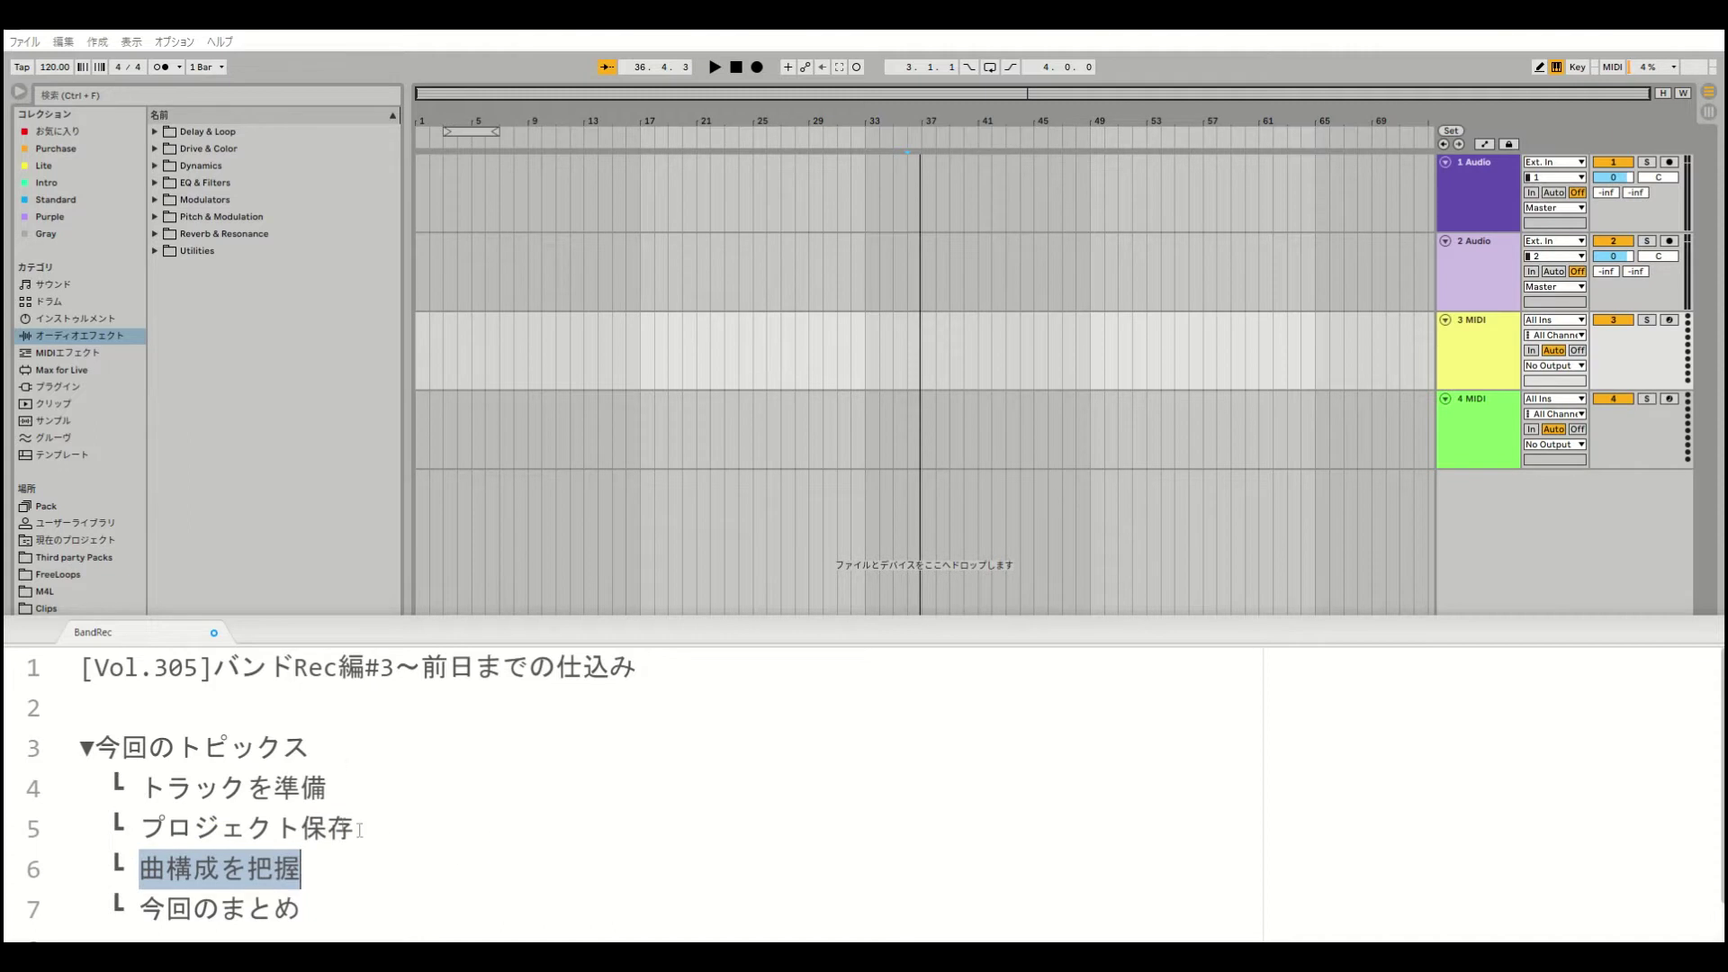
drag(140, 909, 302, 909)
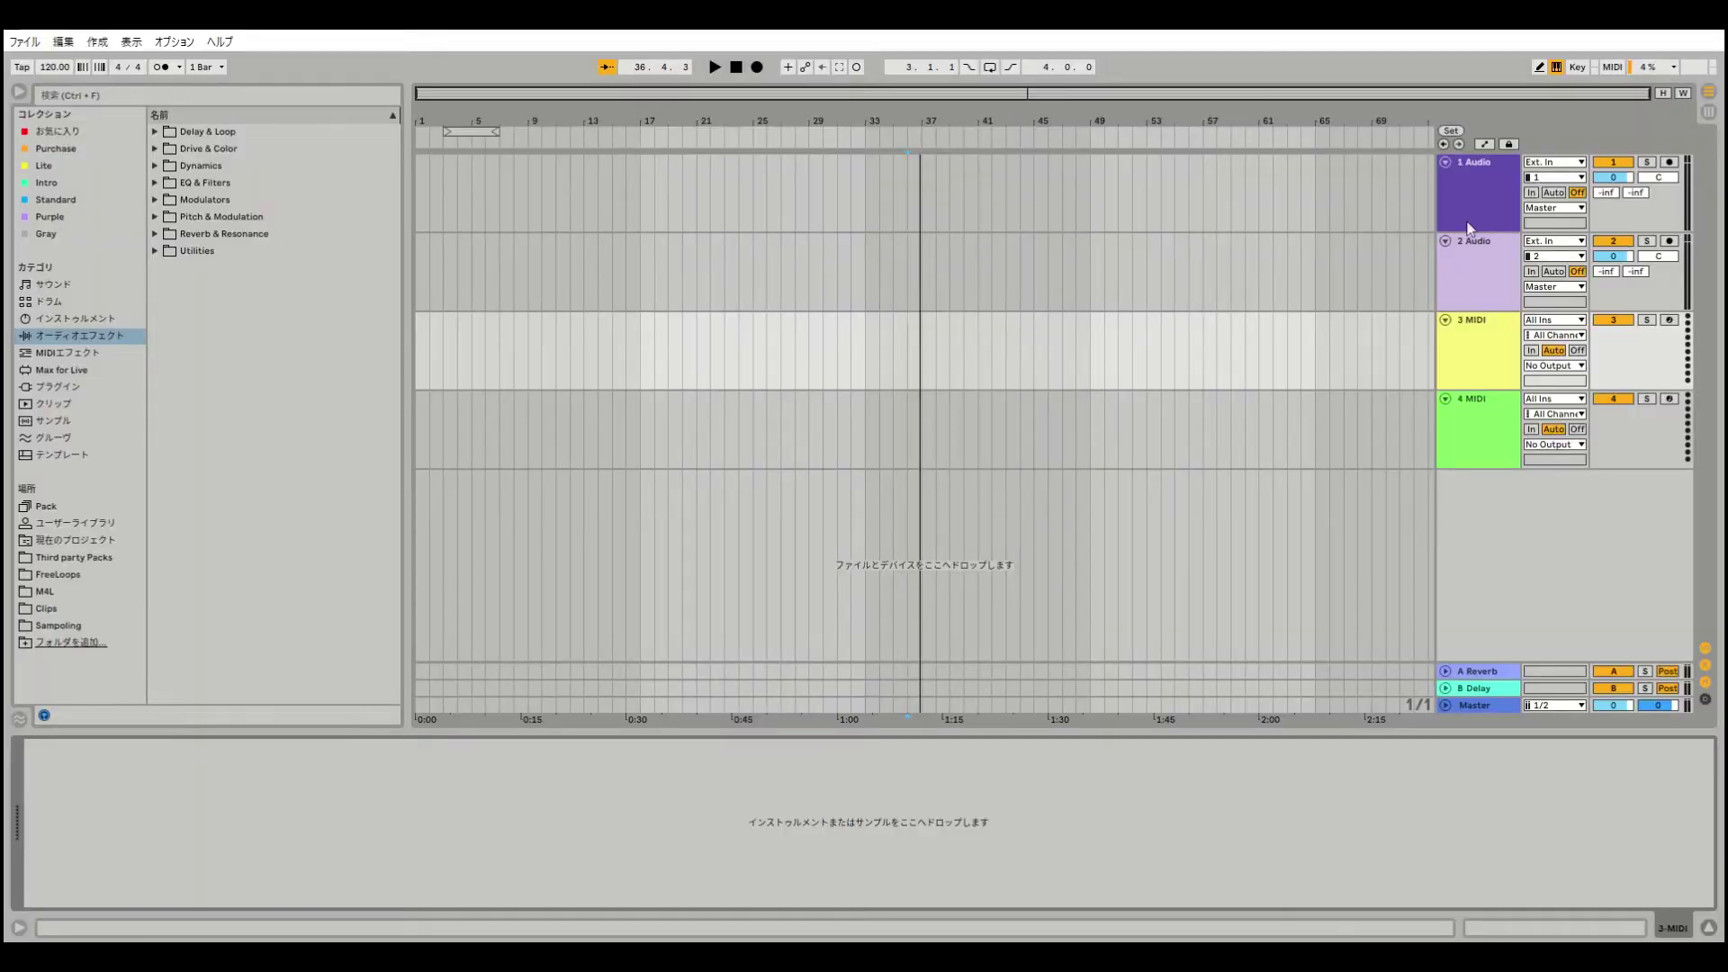
Delete the two MIDI tracks, 3 MIDI and 4 MIDI, leaving only the audio tracks in the set
drag(1467, 214, 1475, 352)
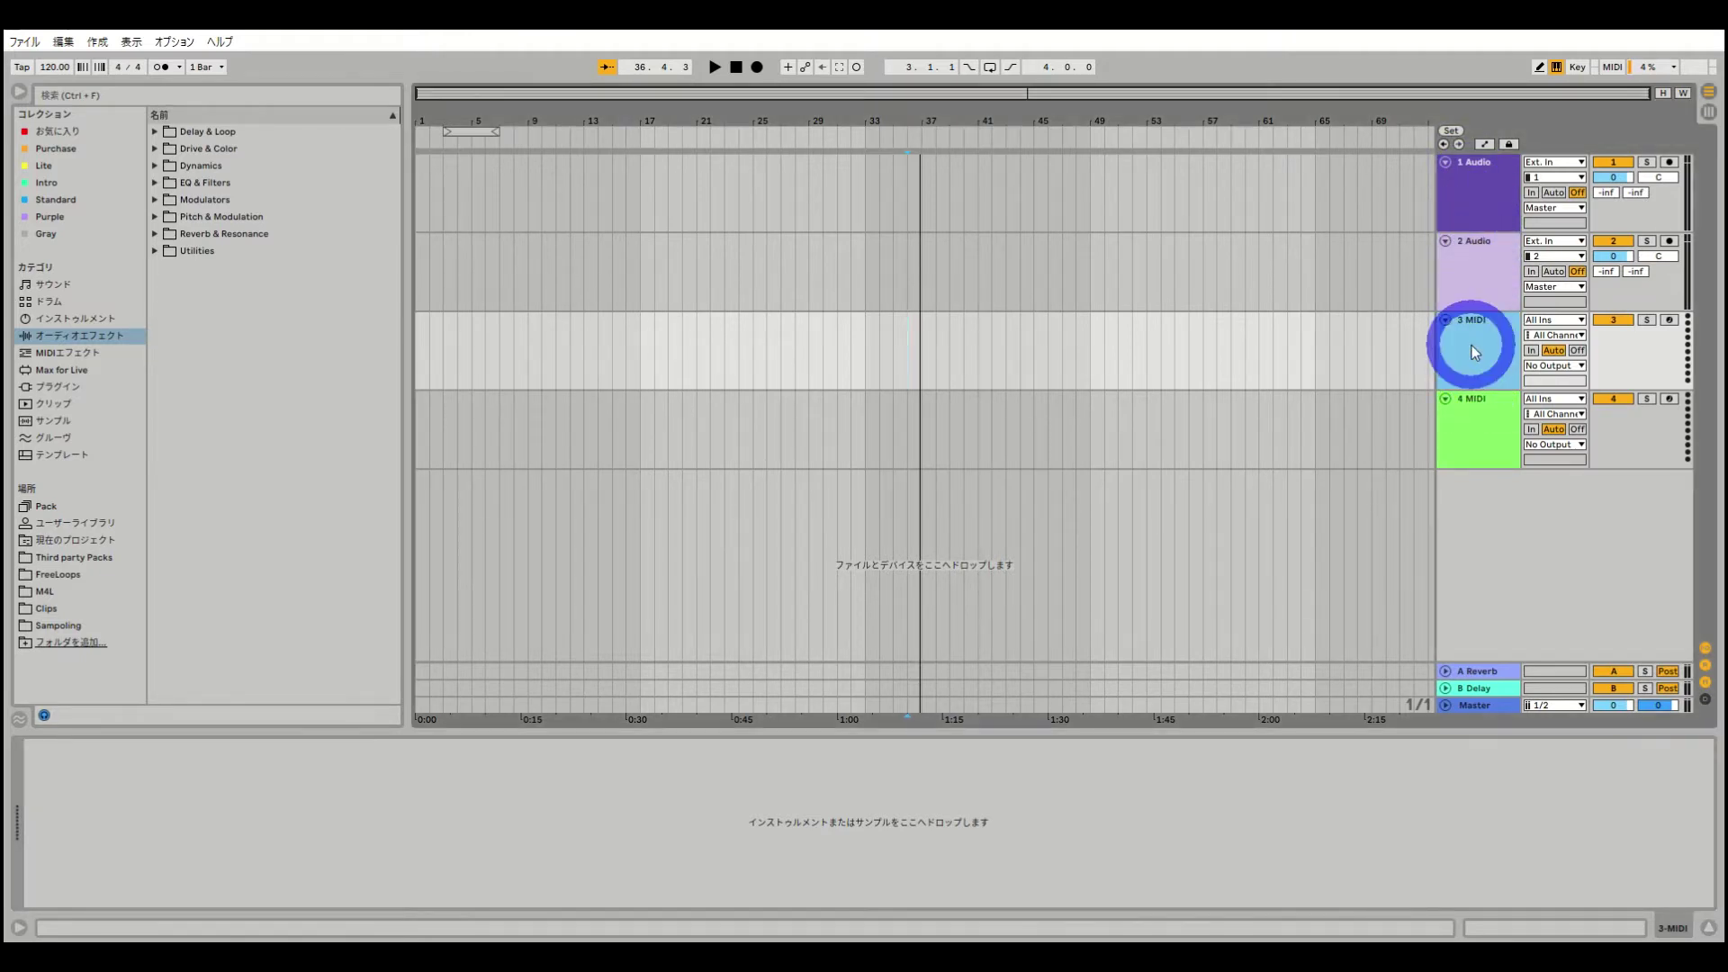
right_click(1475, 352)
click(1509, 403)
right_click(1476, 365)
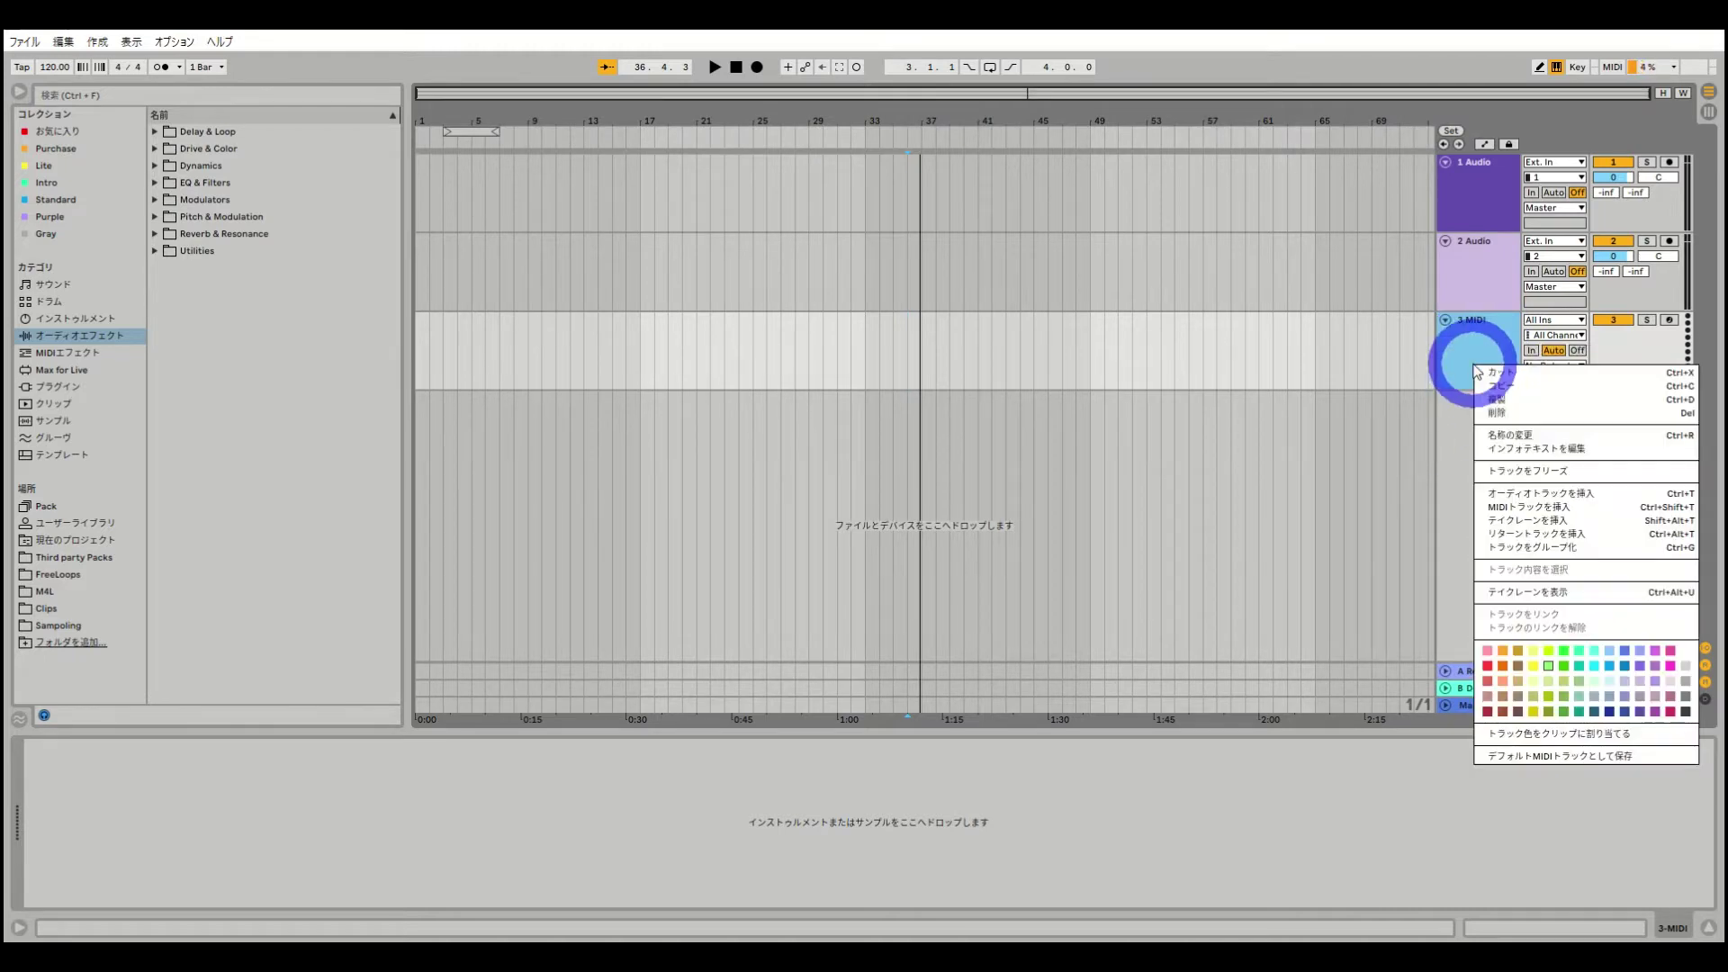
click(1494, 414)
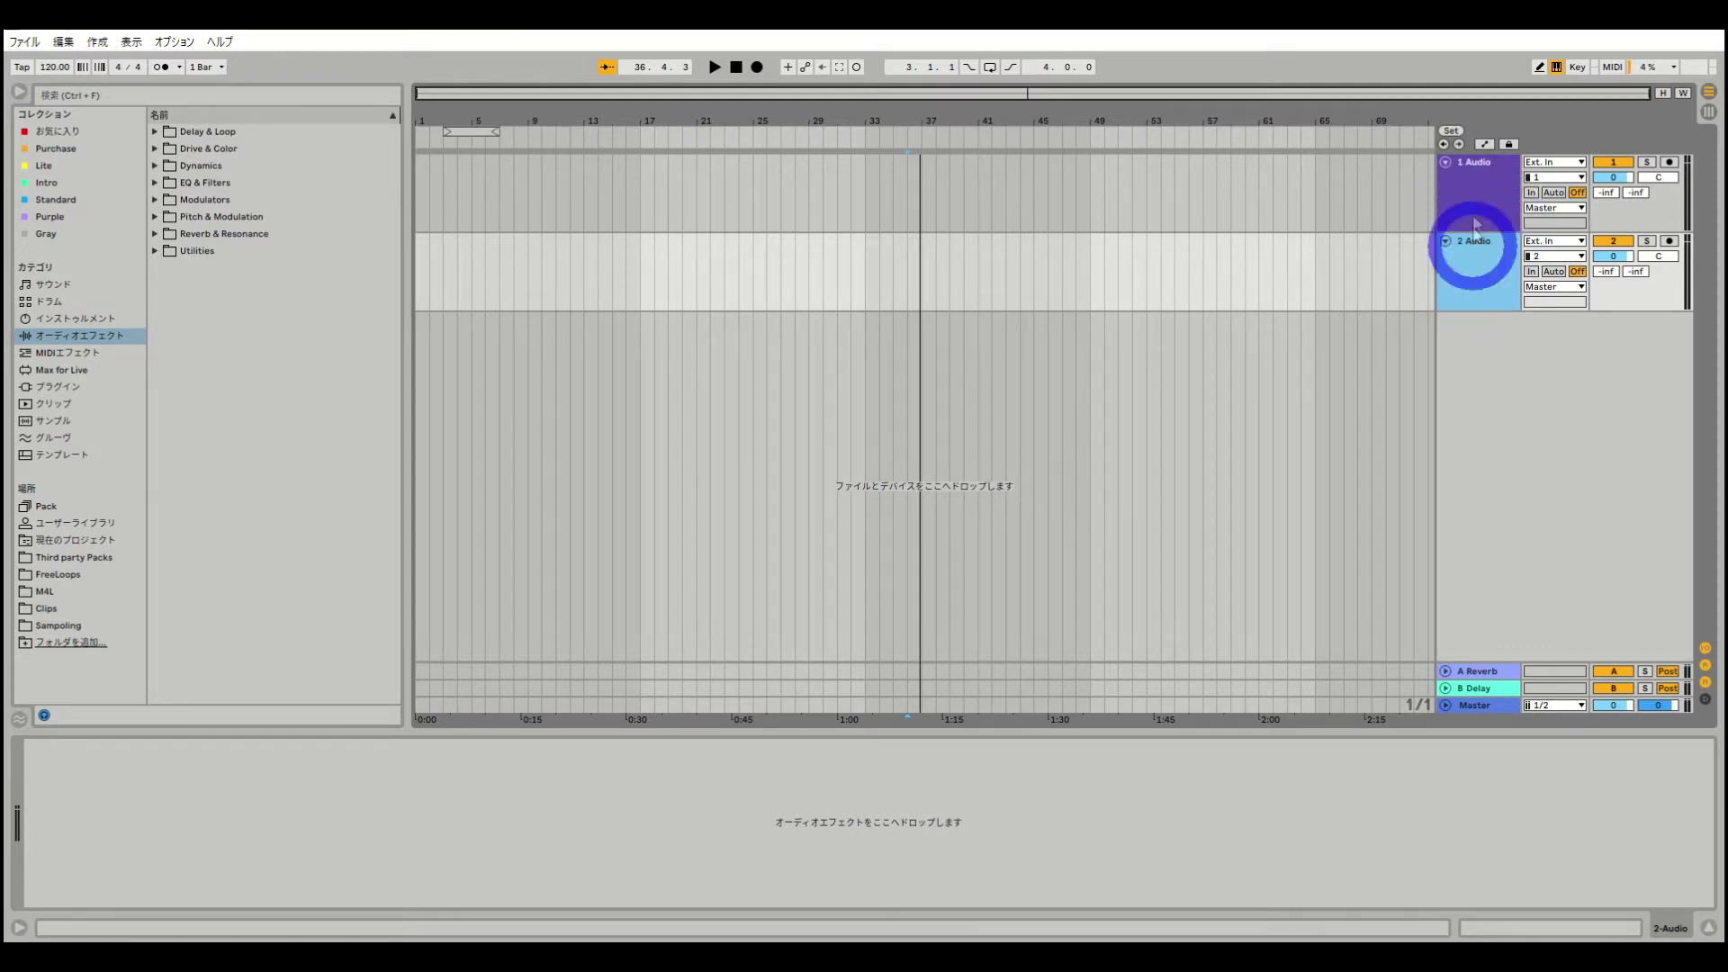
Insert eight new audio tracks below 2 Audio so the set holds ten audio tracks
click(1467, 176)
click(1472, 252)
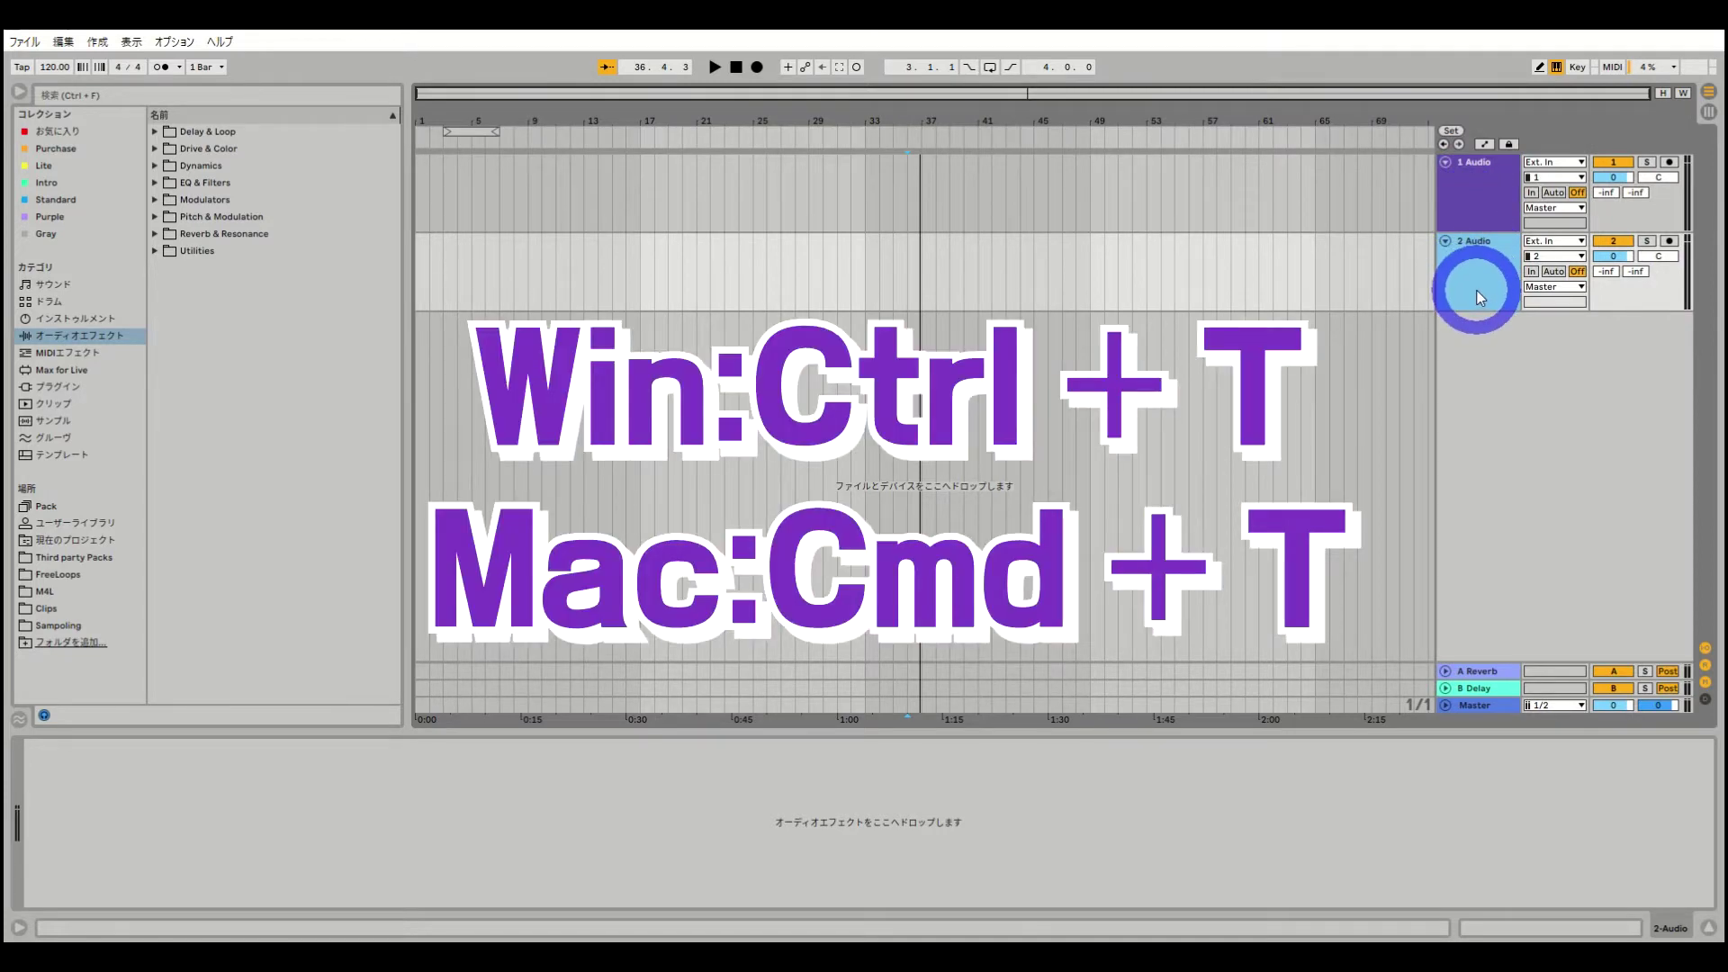
key(ctrl+t)
key(ctrl+t)
key(ctrl+t)
key(ctrl+t)
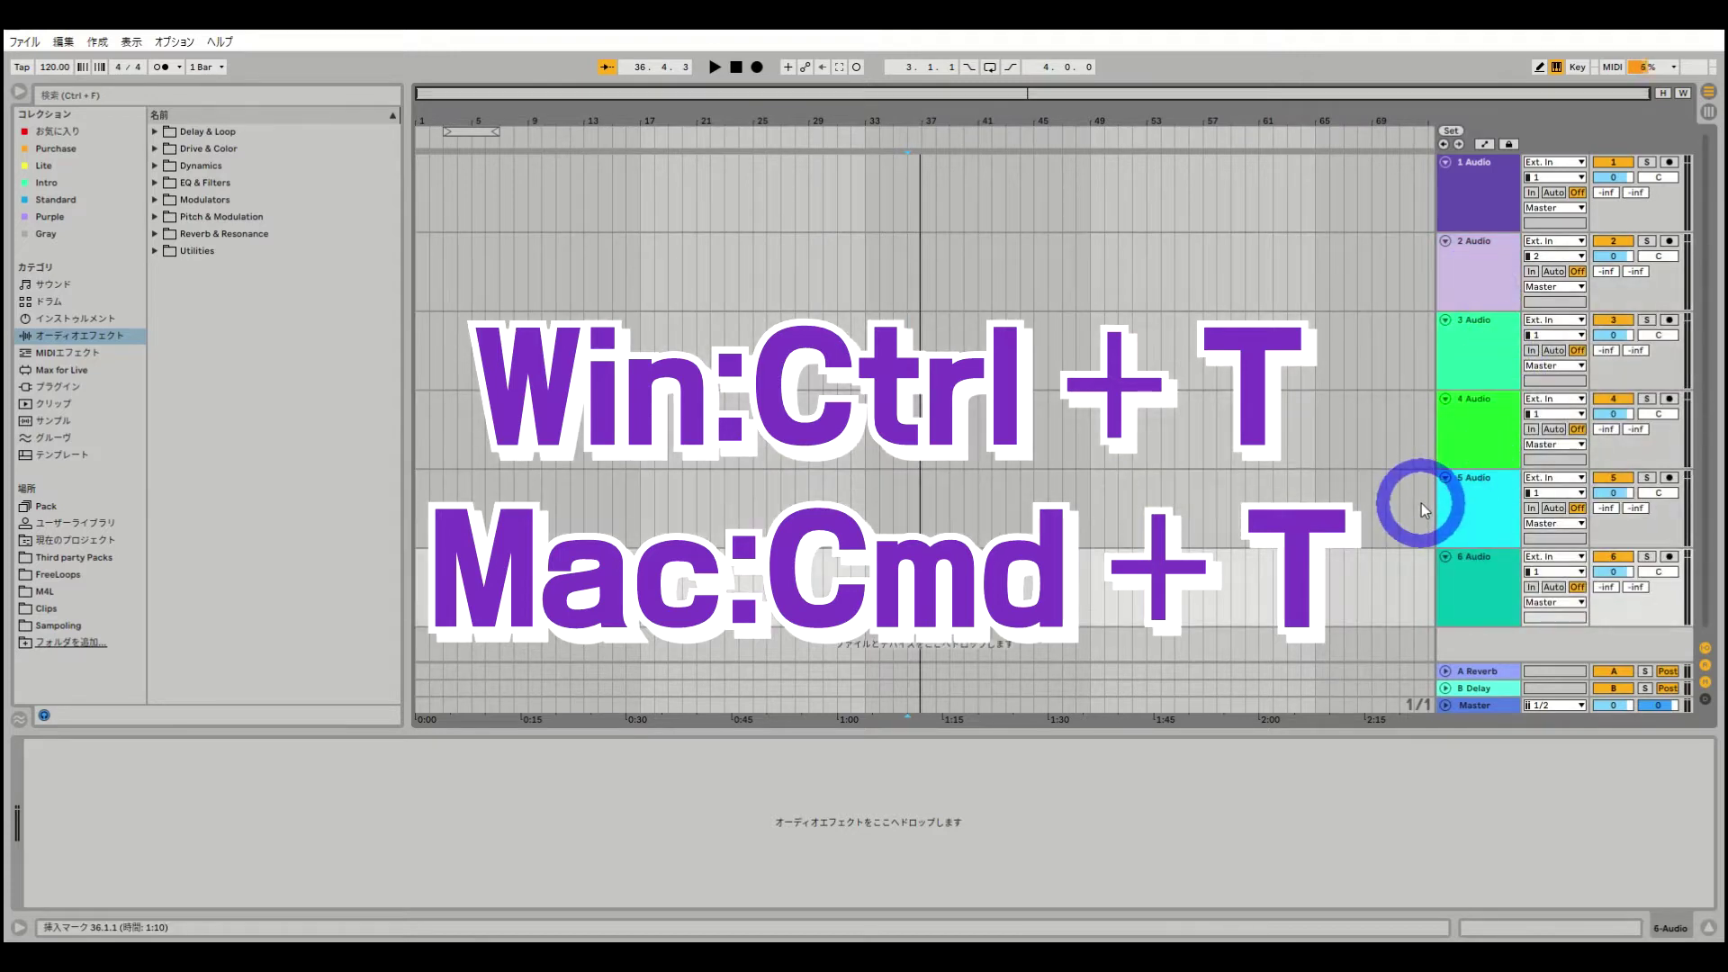
key(ctrl+t)
key(ctrl+t)
key(ctrl+t)
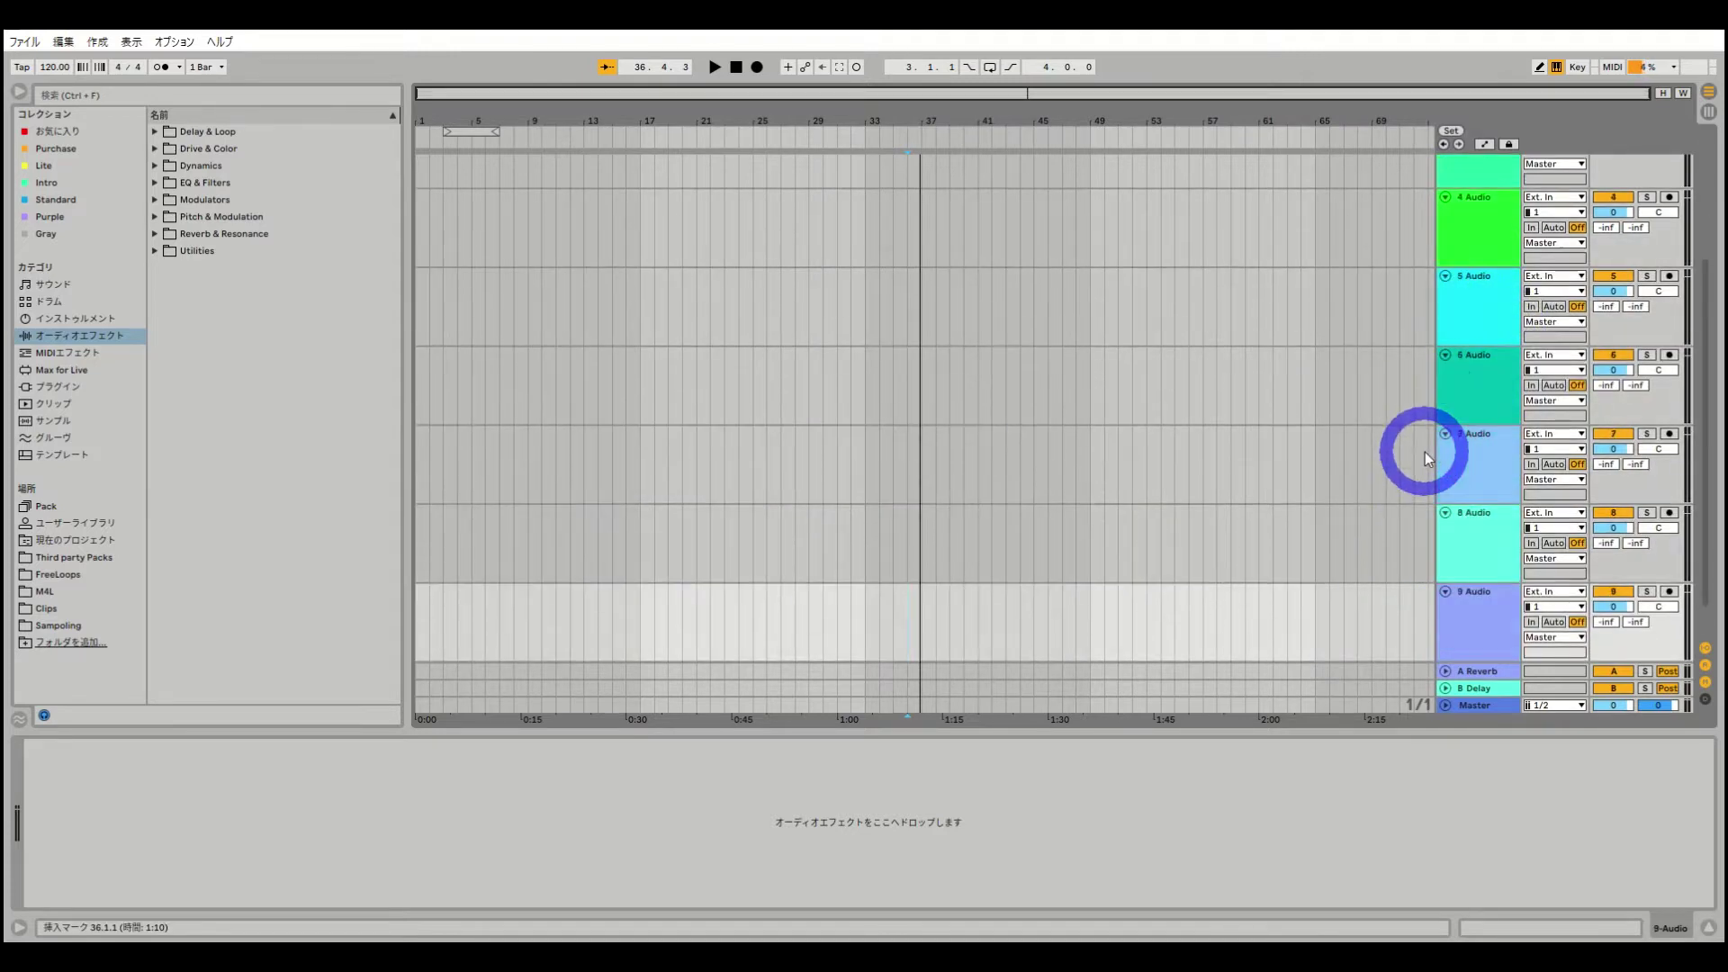
key(ctrl+t)
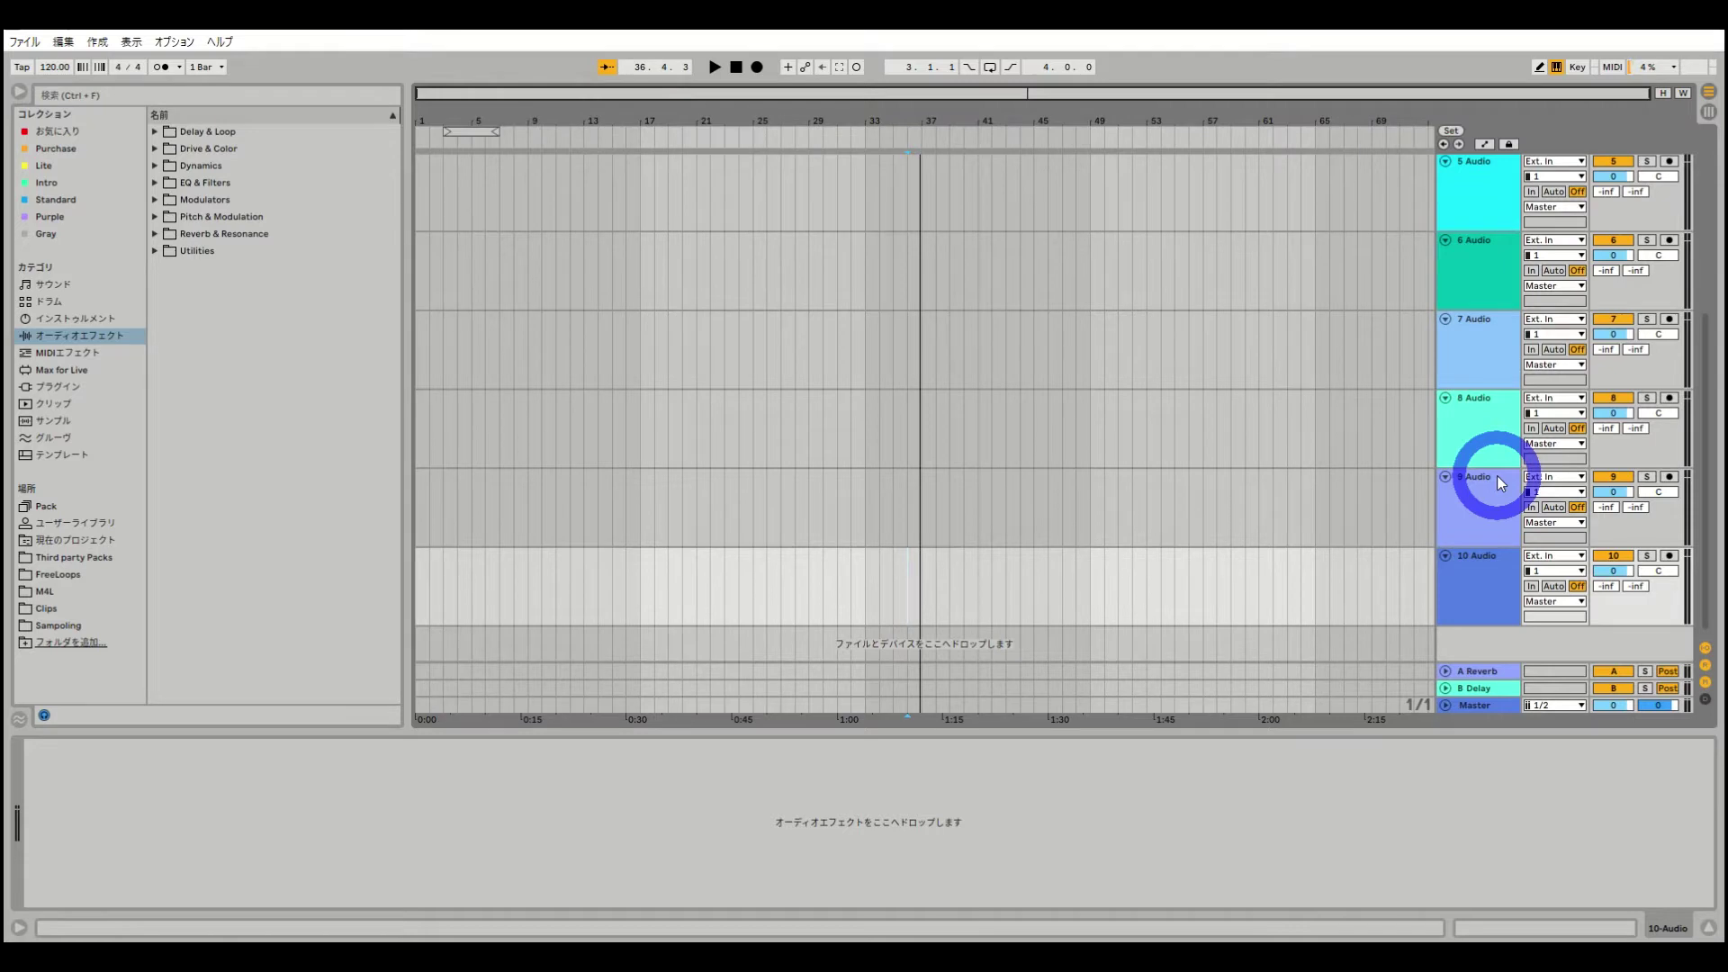
Rename the first audio track Kick and the second one Snare
scroll(1497, 476, up, 5)
scroll(1498, 475, down, 5)
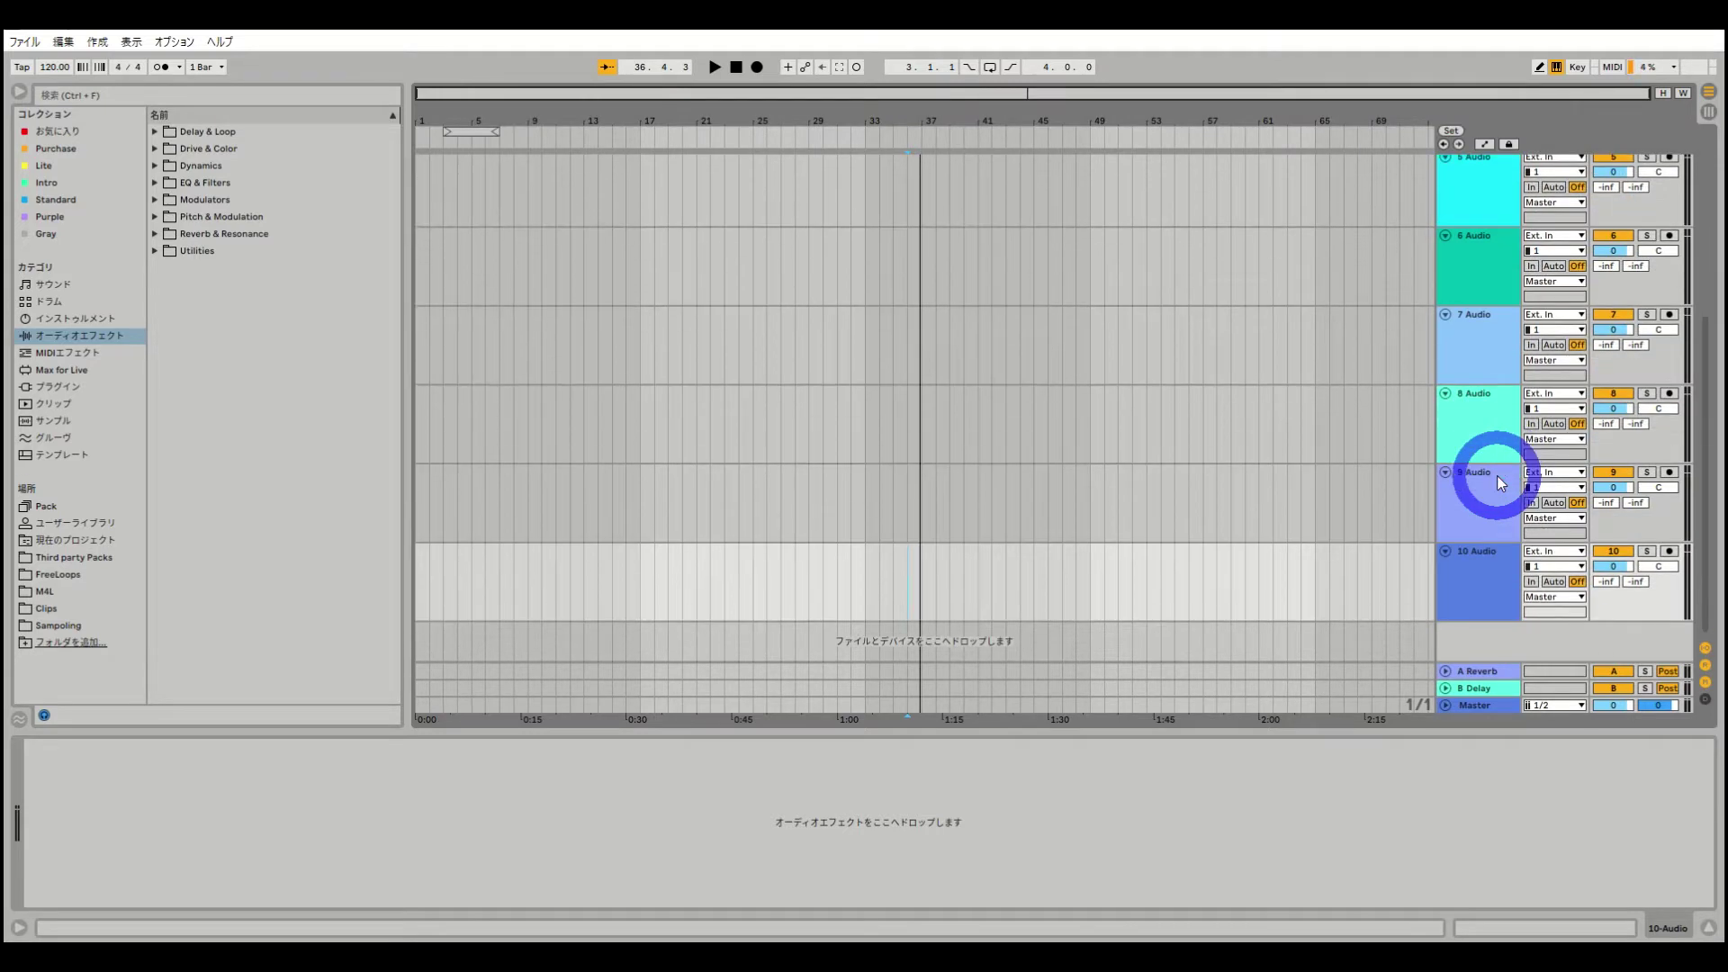
scroll(1497, 475, up, 5)
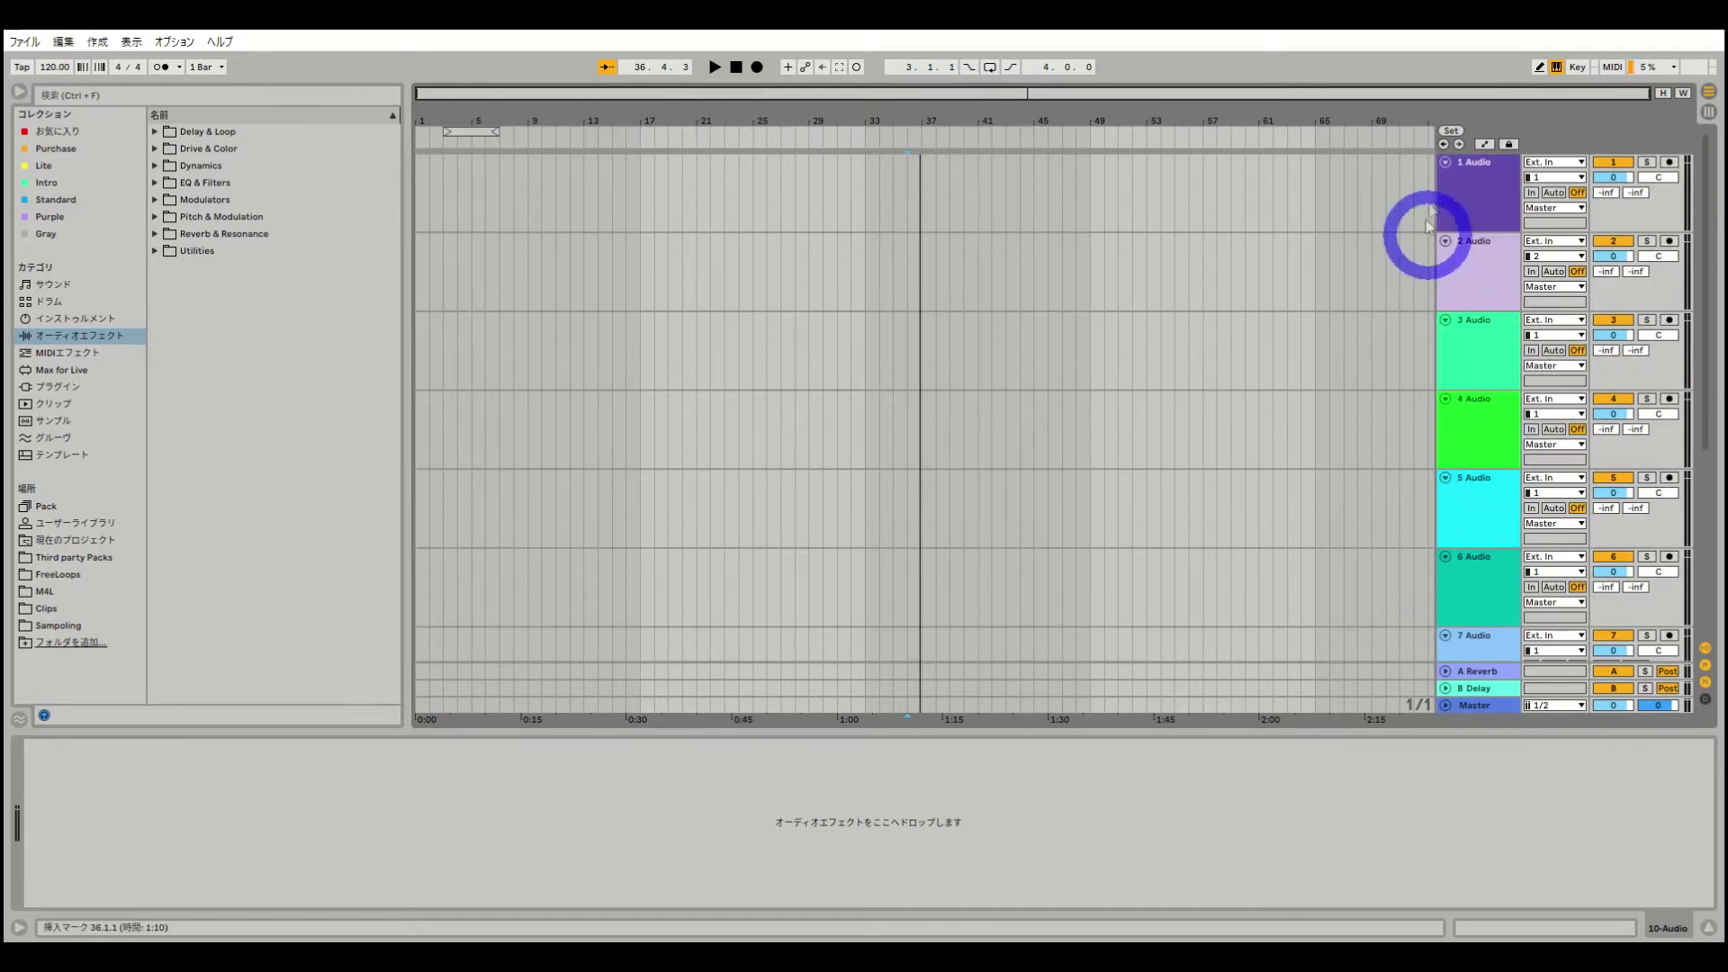
click(1480, 185)
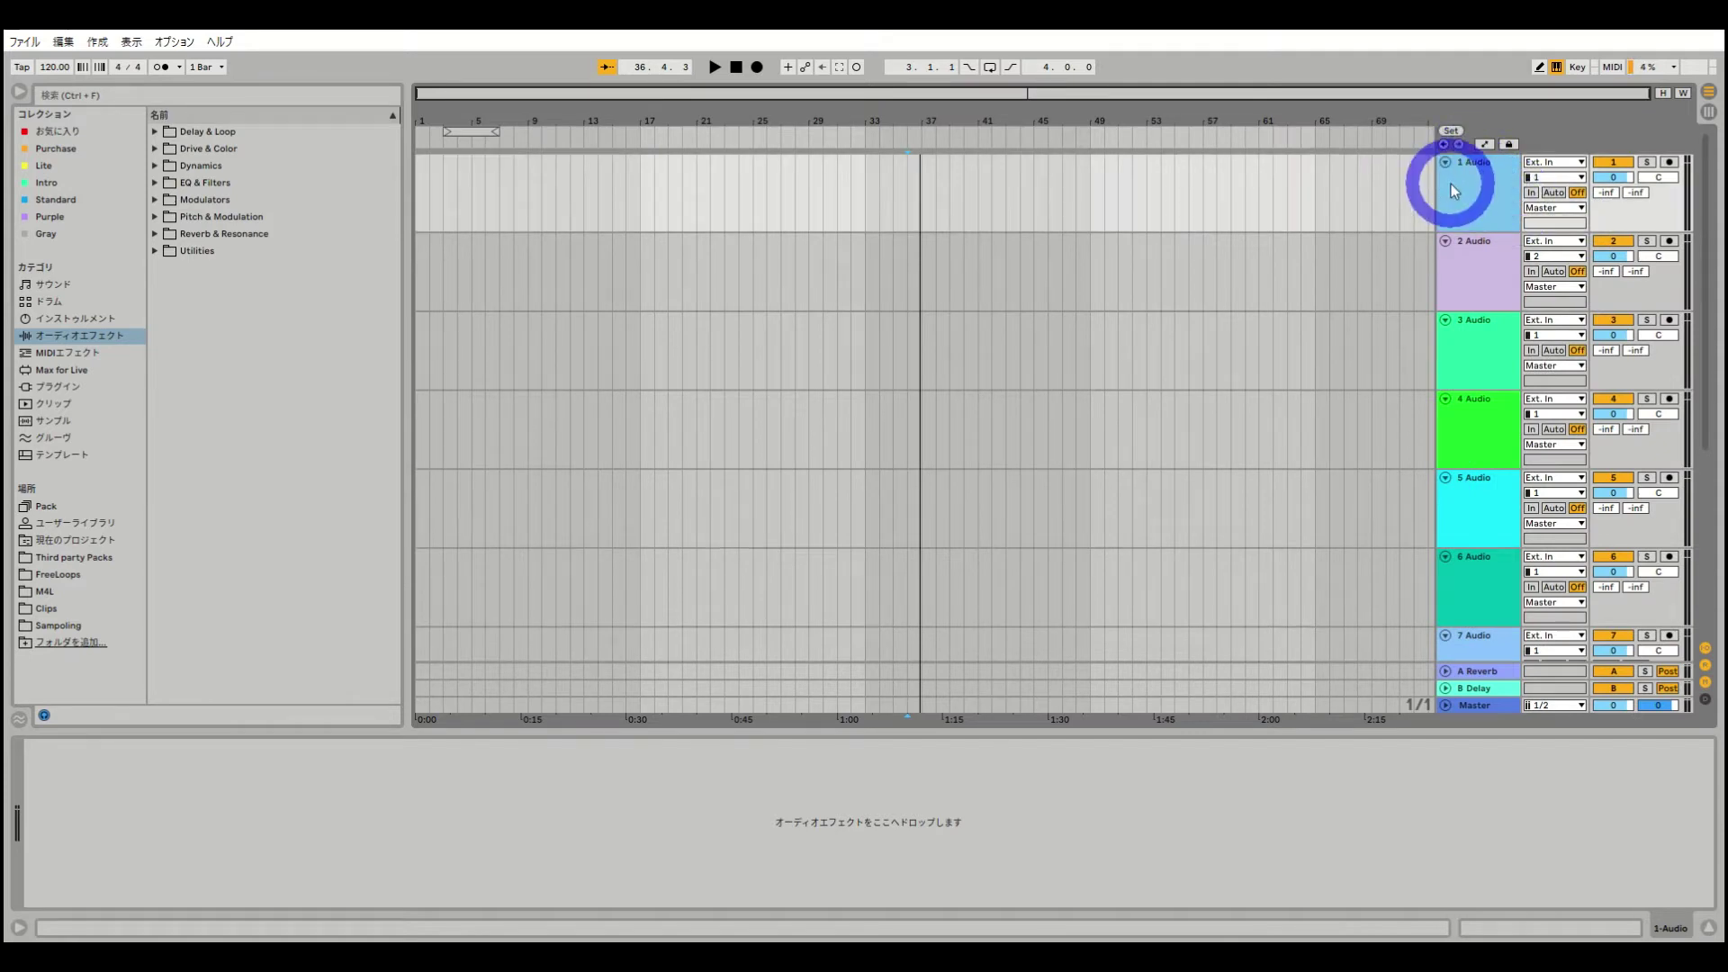
text(d)
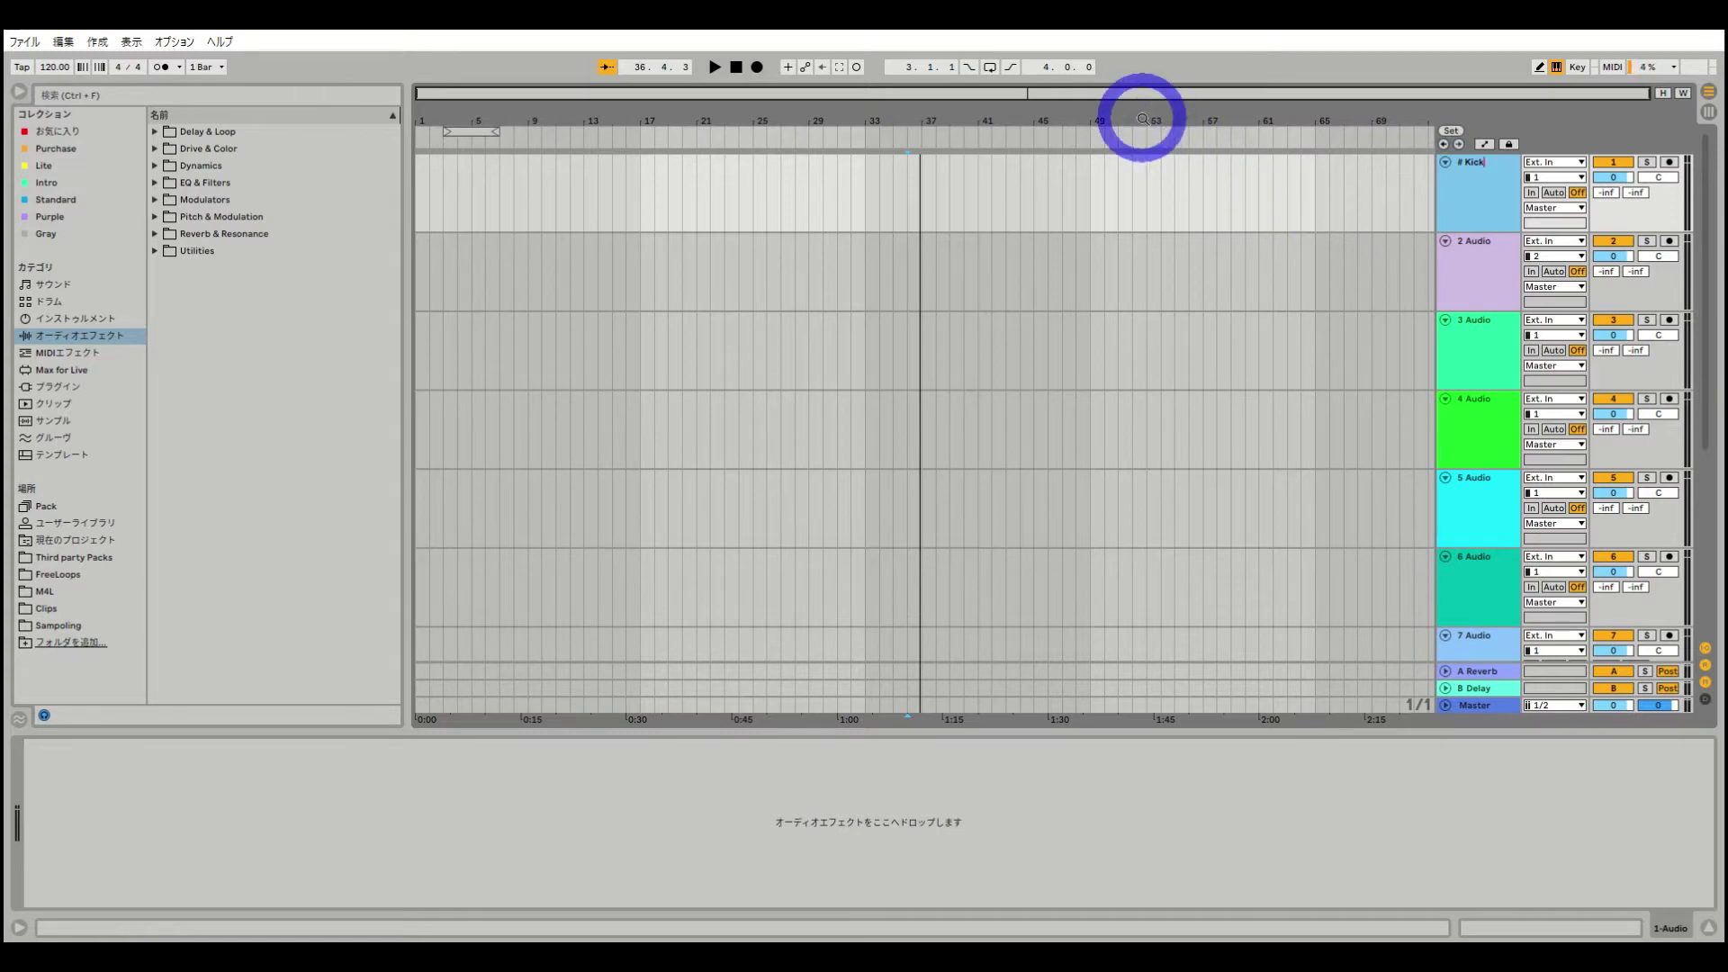
key(Tab)
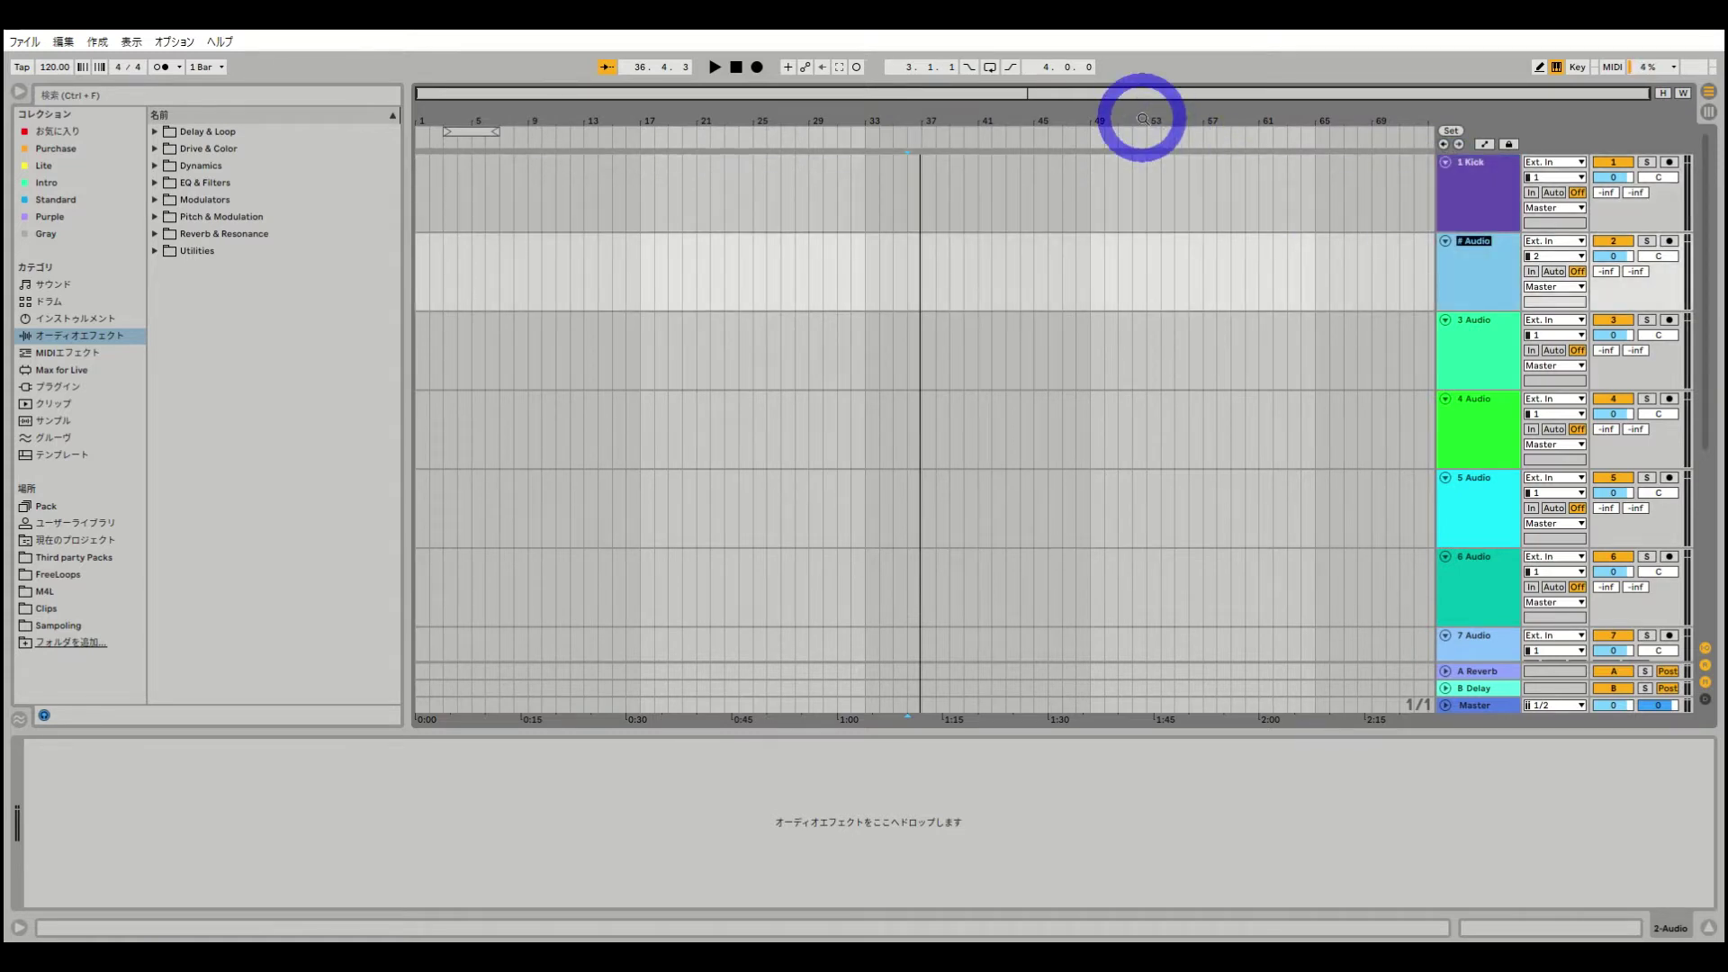
key(Tab)
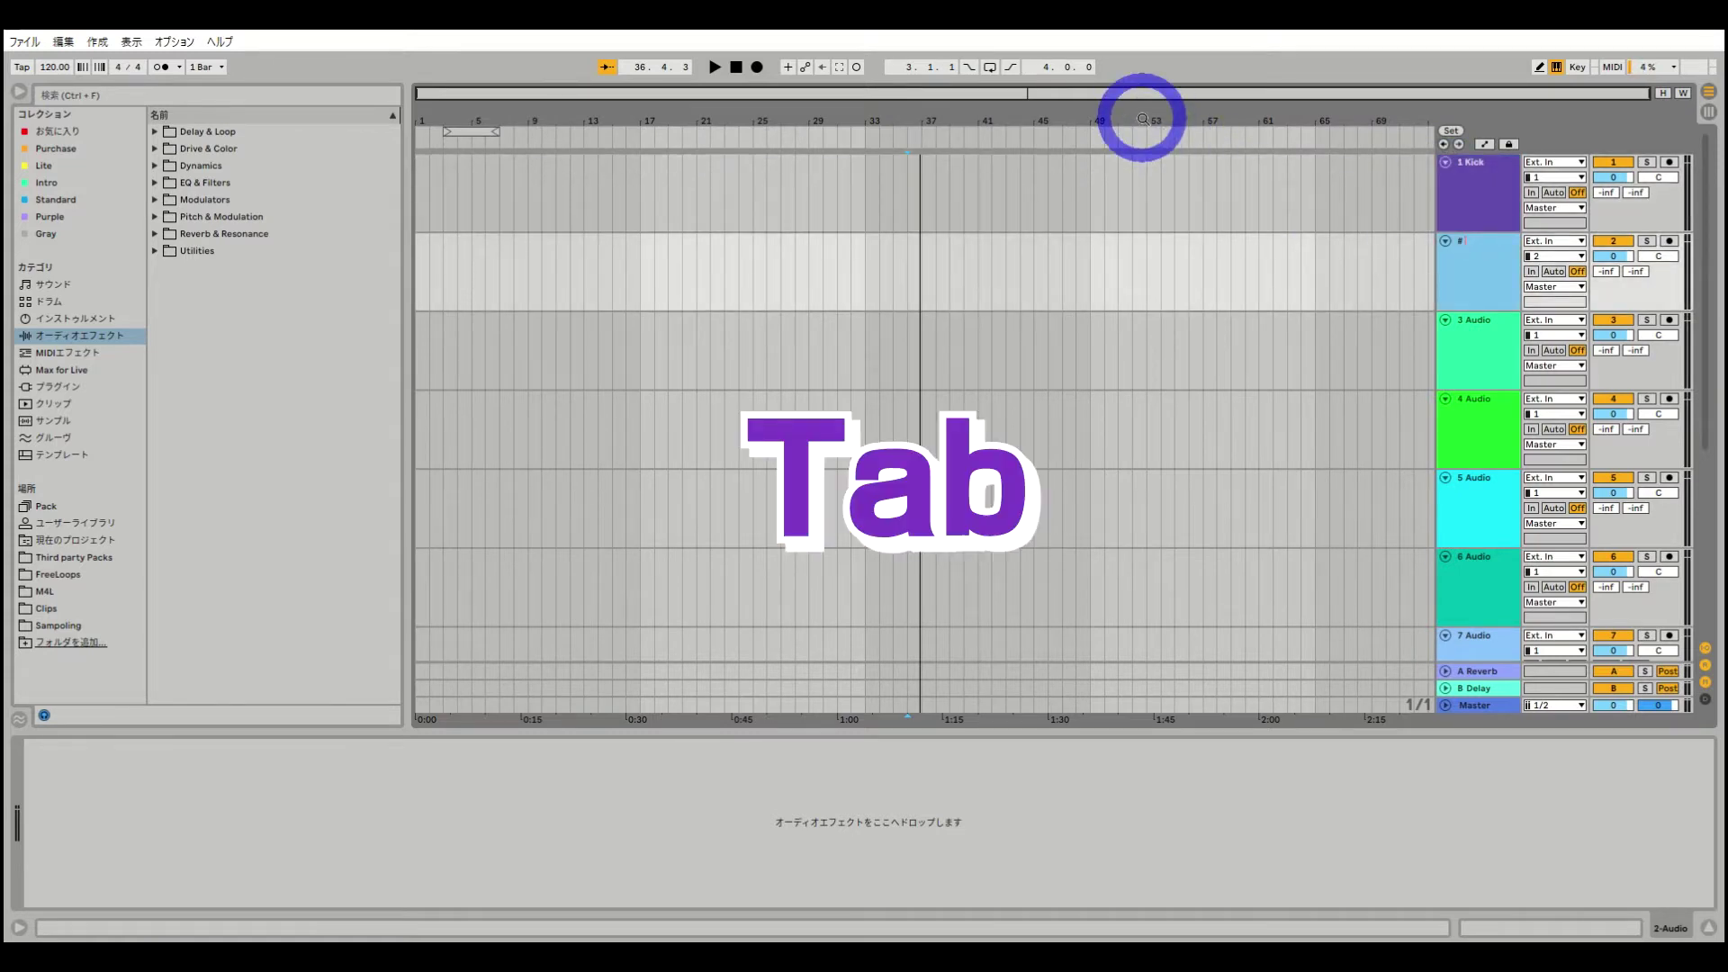
text(# Snare)
key(Tab)
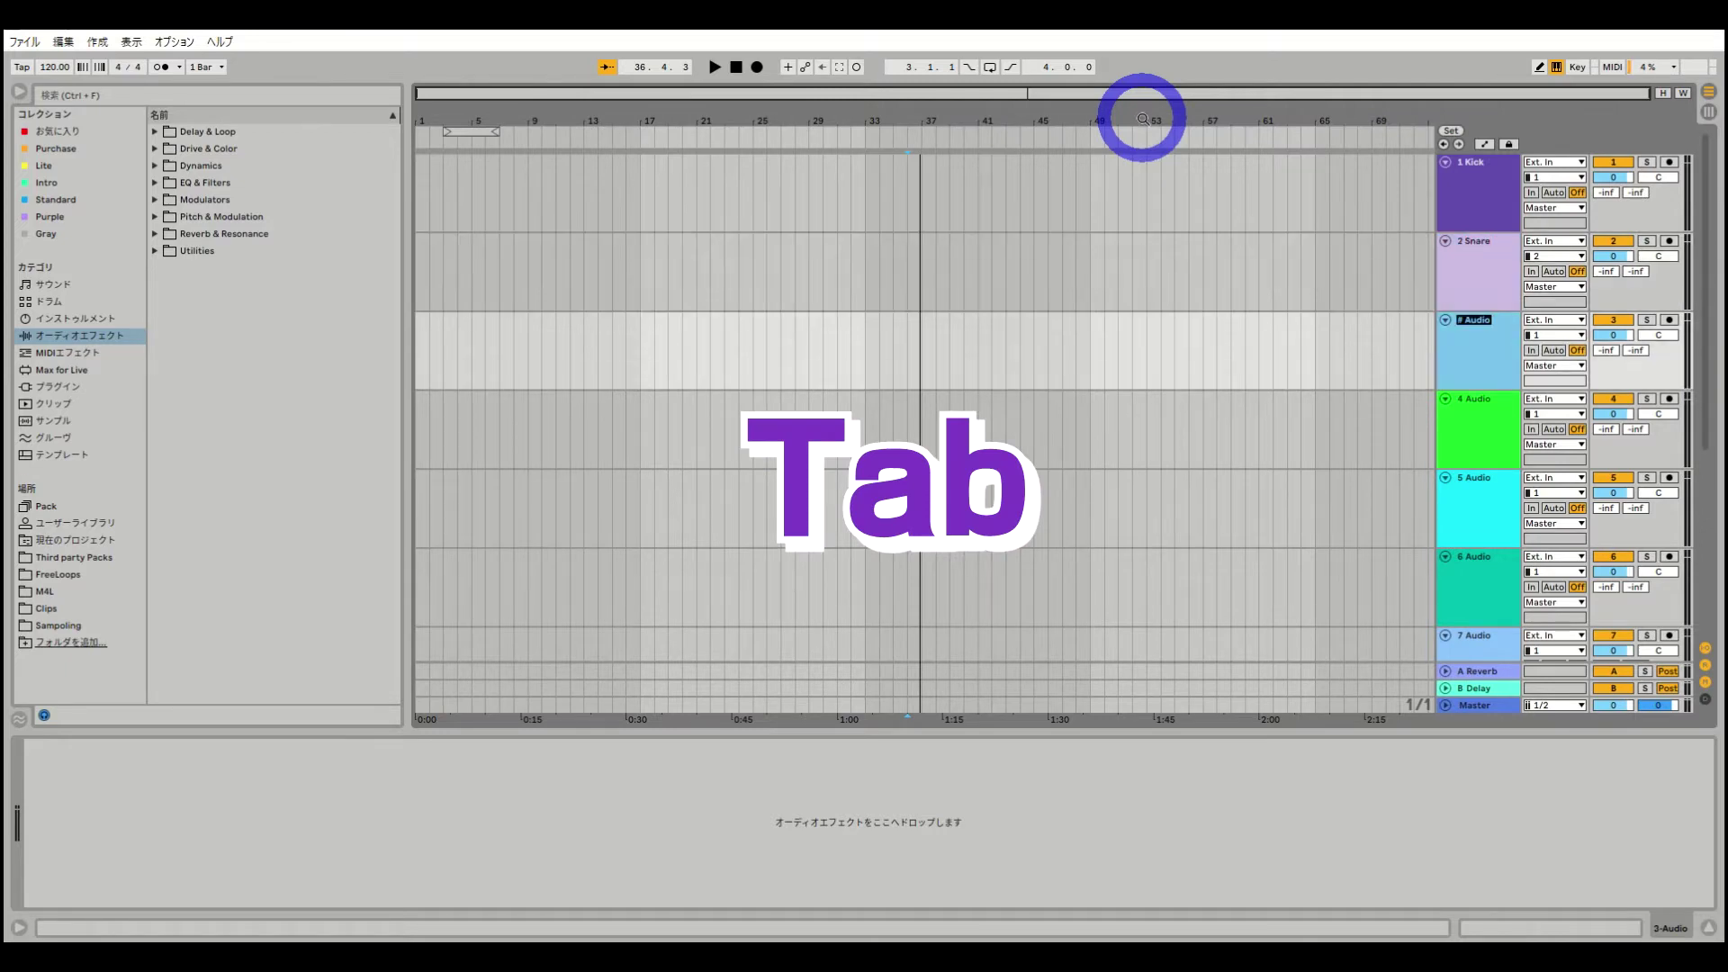
Rename tracks 3 to 10 in order as HH, Ba, Gt, Vo, Chorus, Chorus, Gt Solo and Ba Solo
text(#)
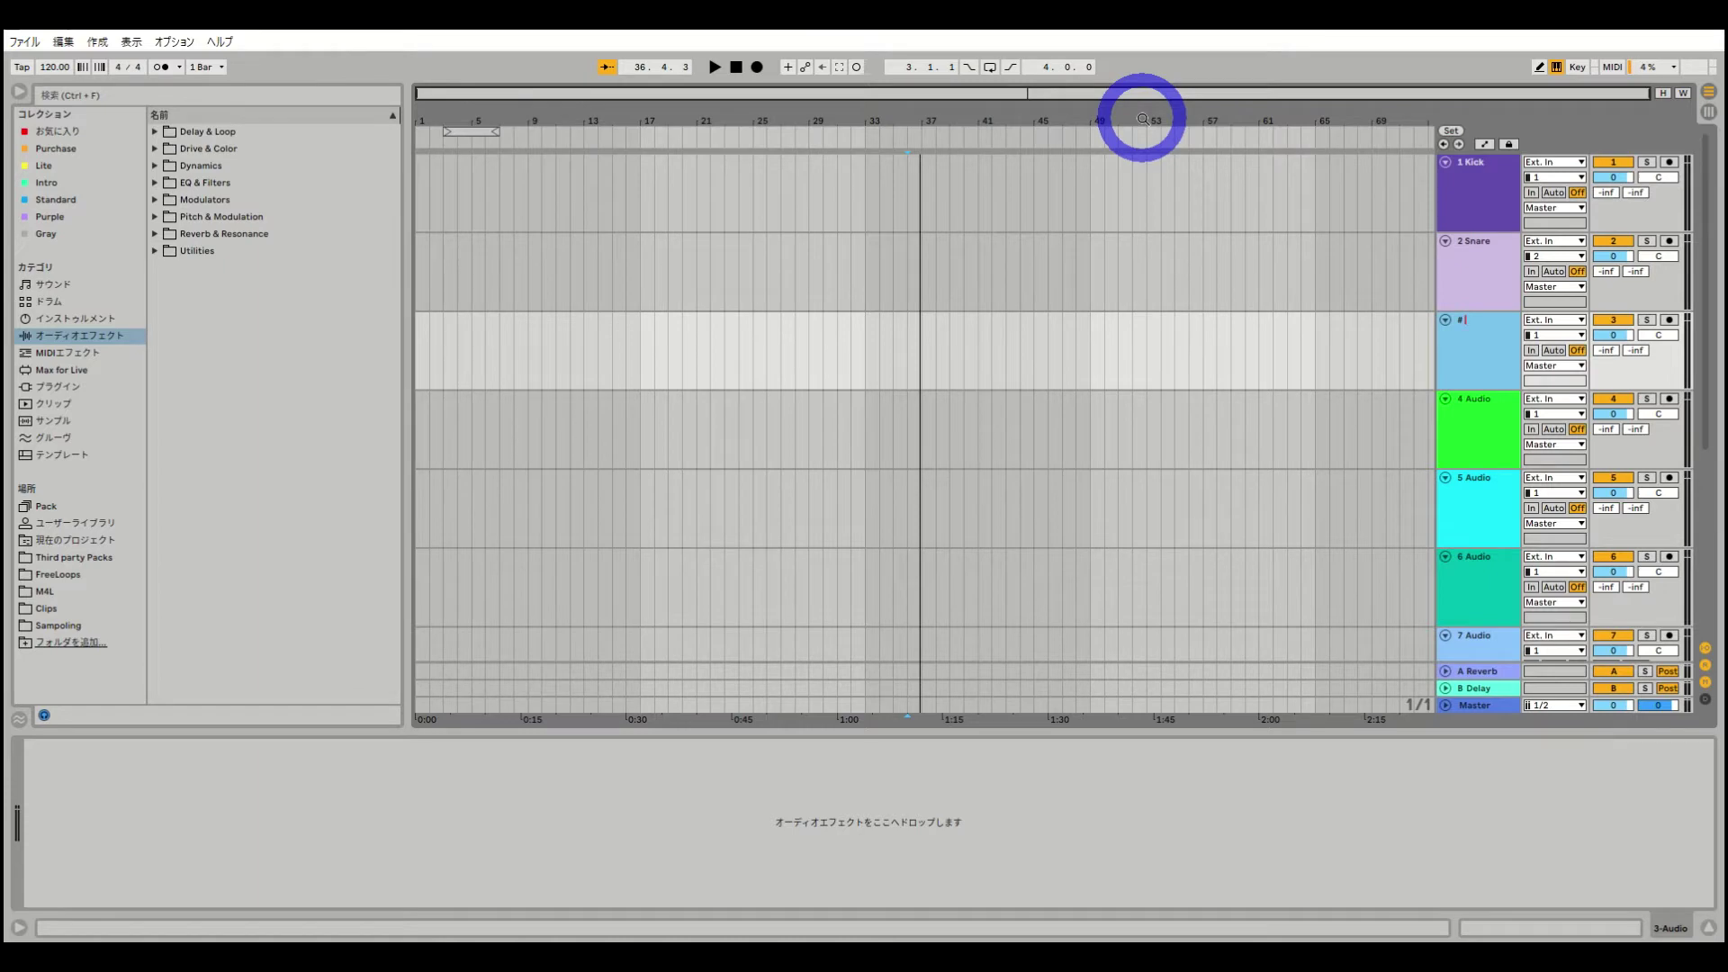
text( HH)
key(Tab)
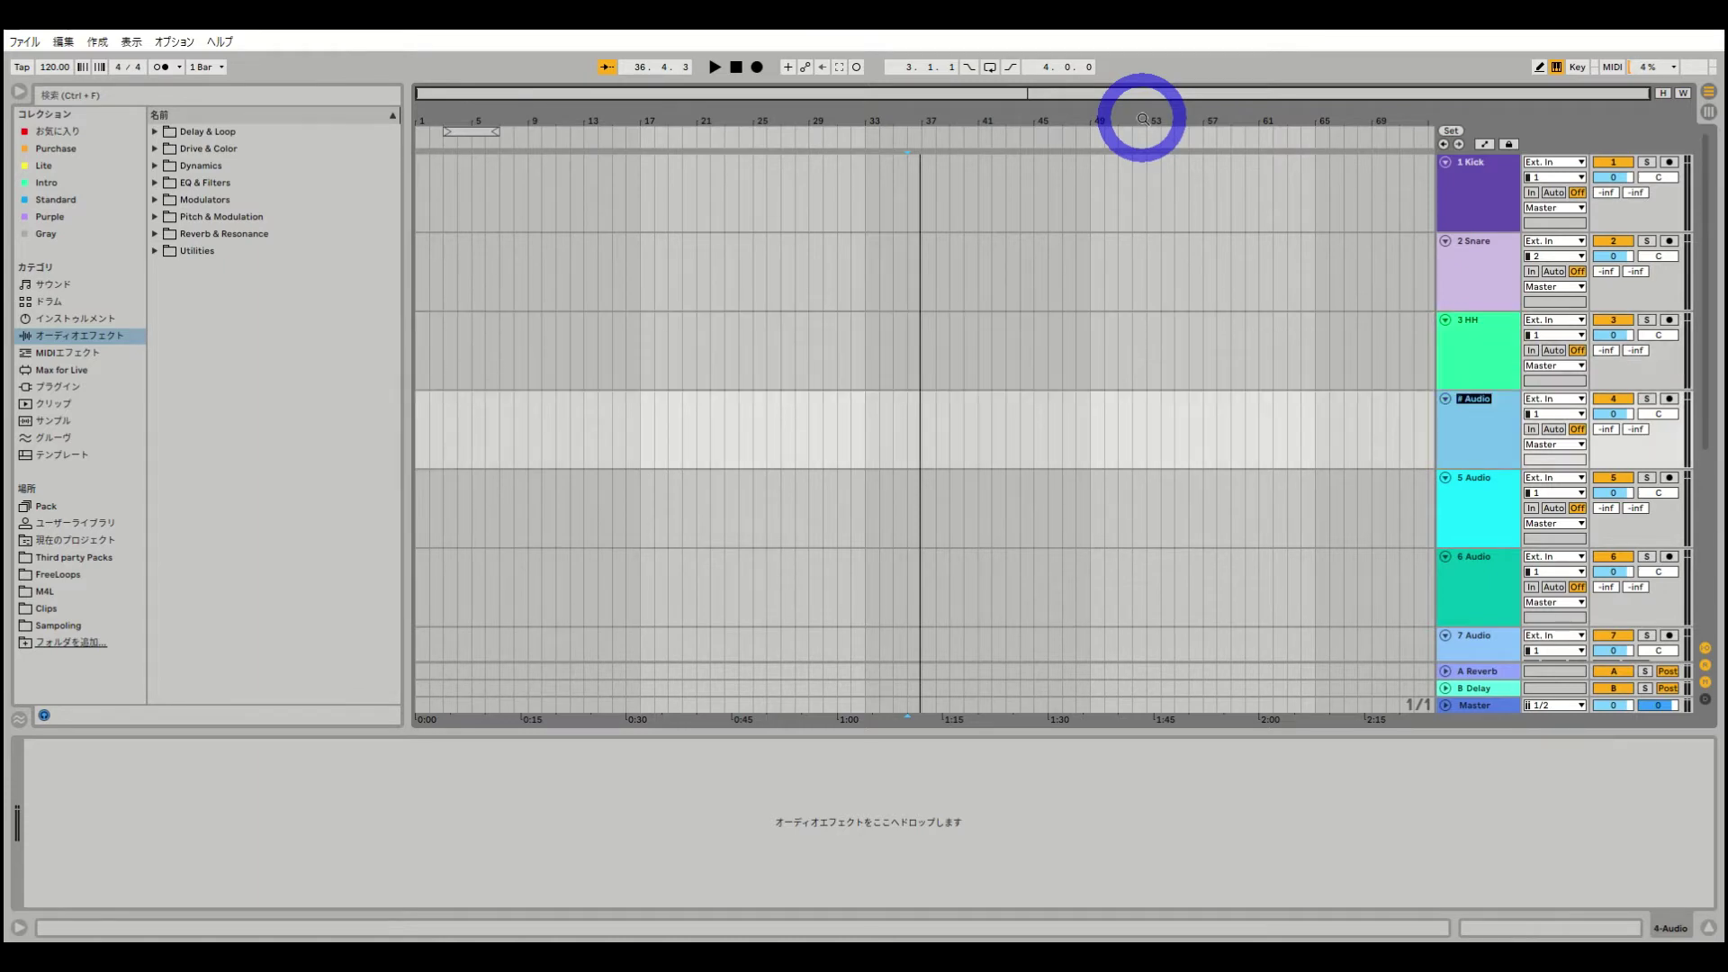
text(#)
text( Ba)
key(Tab)
text(# Gt)
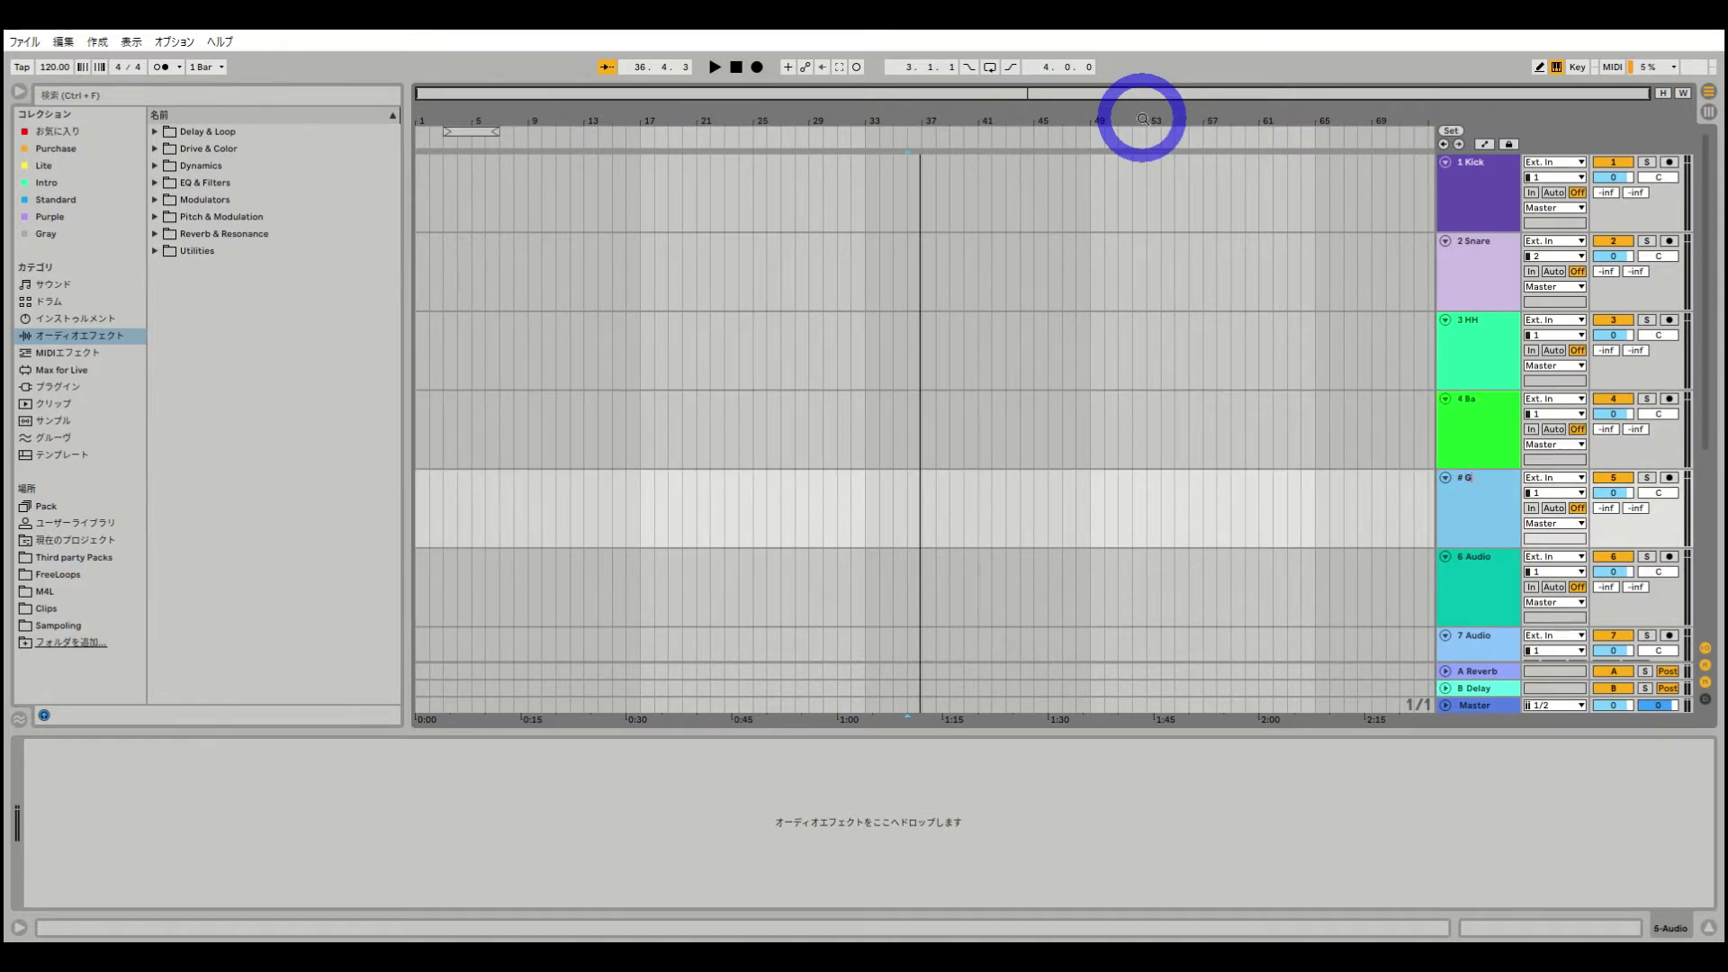
key(Tab)
text(#)
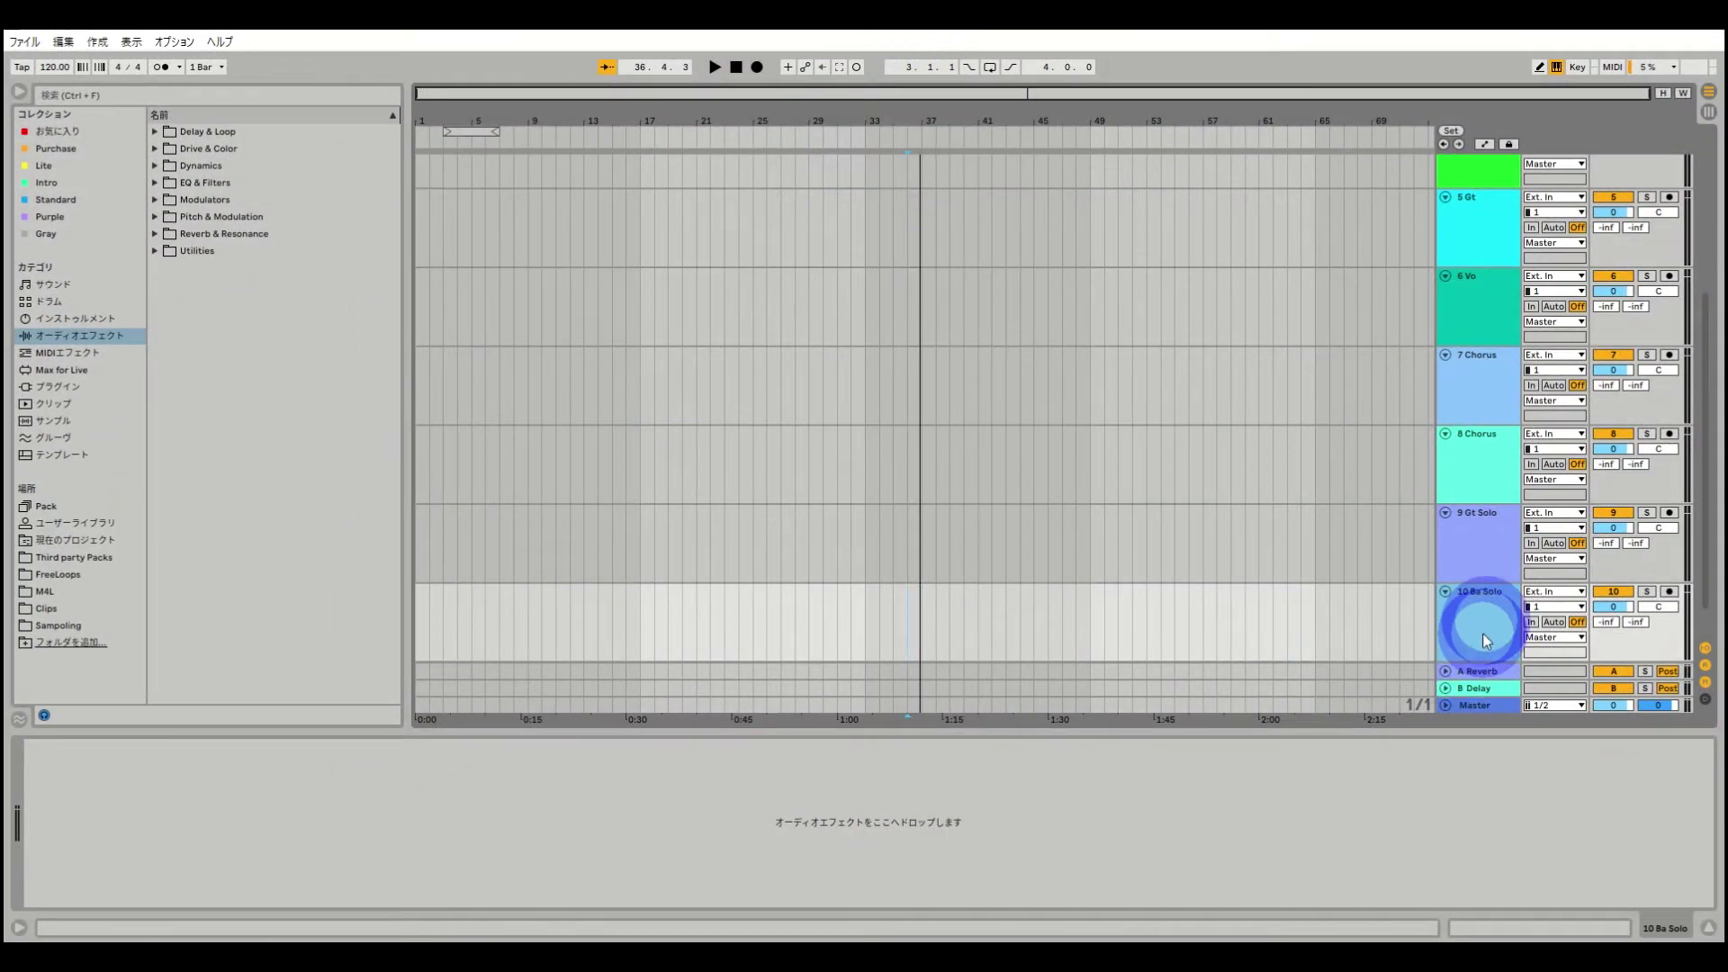
Move the Gt Solo track directly below Gt and the Ba Solo track directly below Ba
click(1465, 532)
scroll(1467, 540, up, 2)
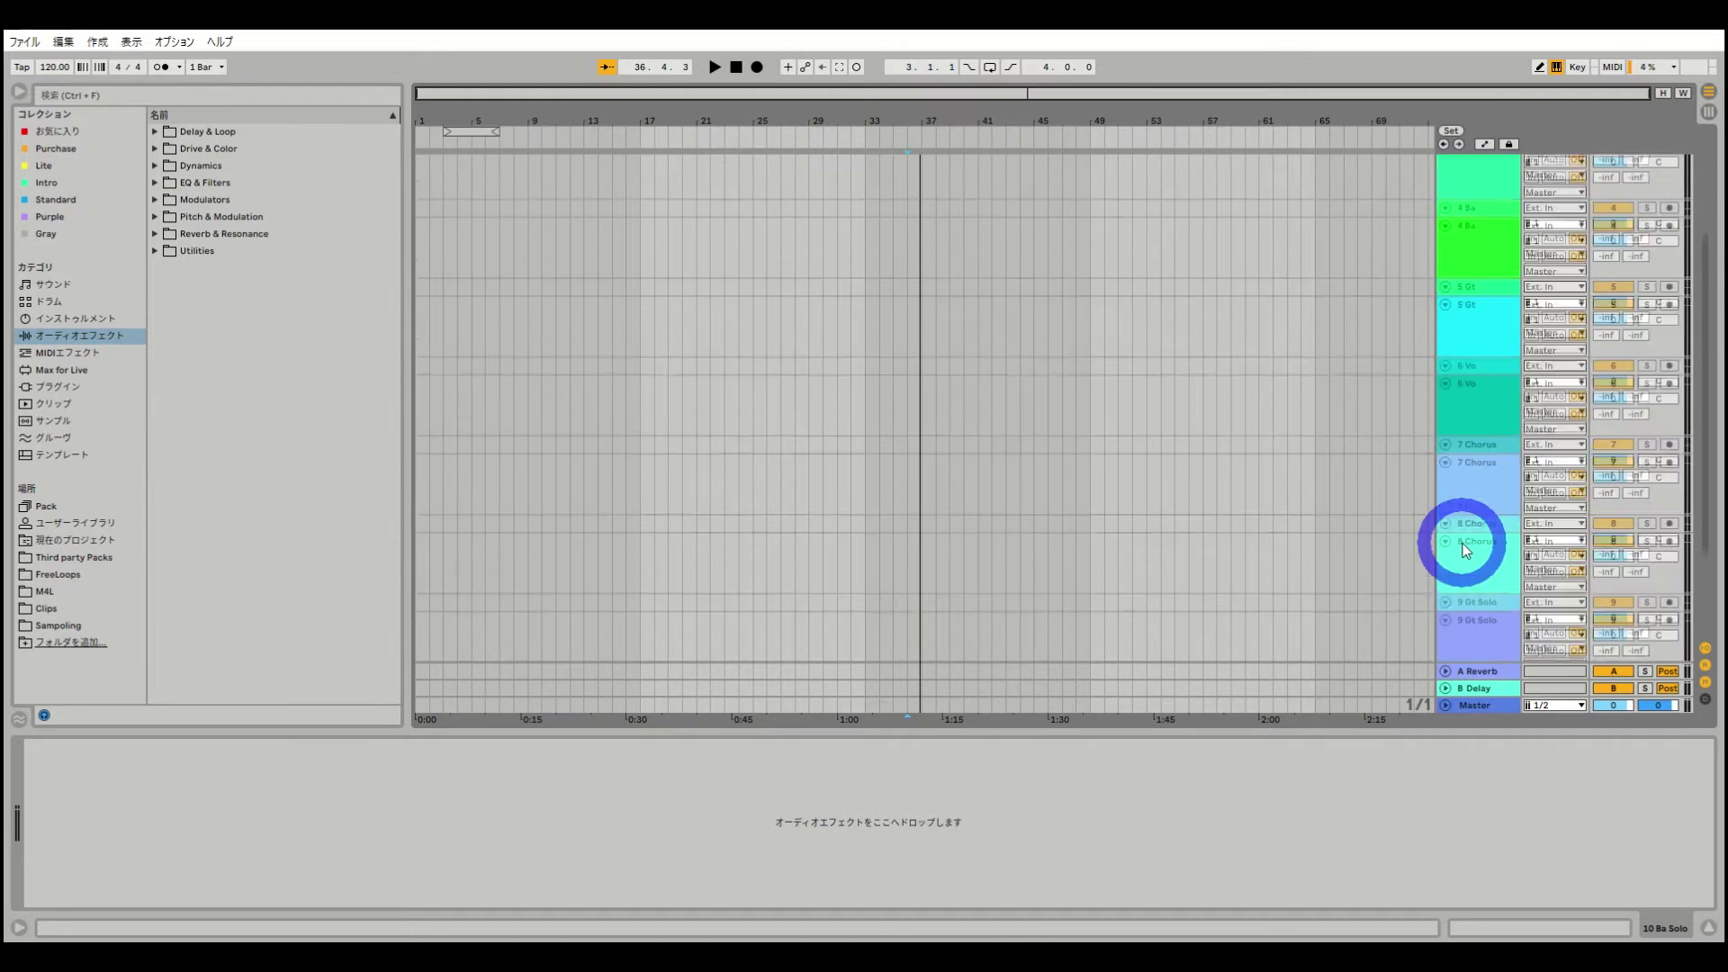
drag(1483, 592, 1476, 336)
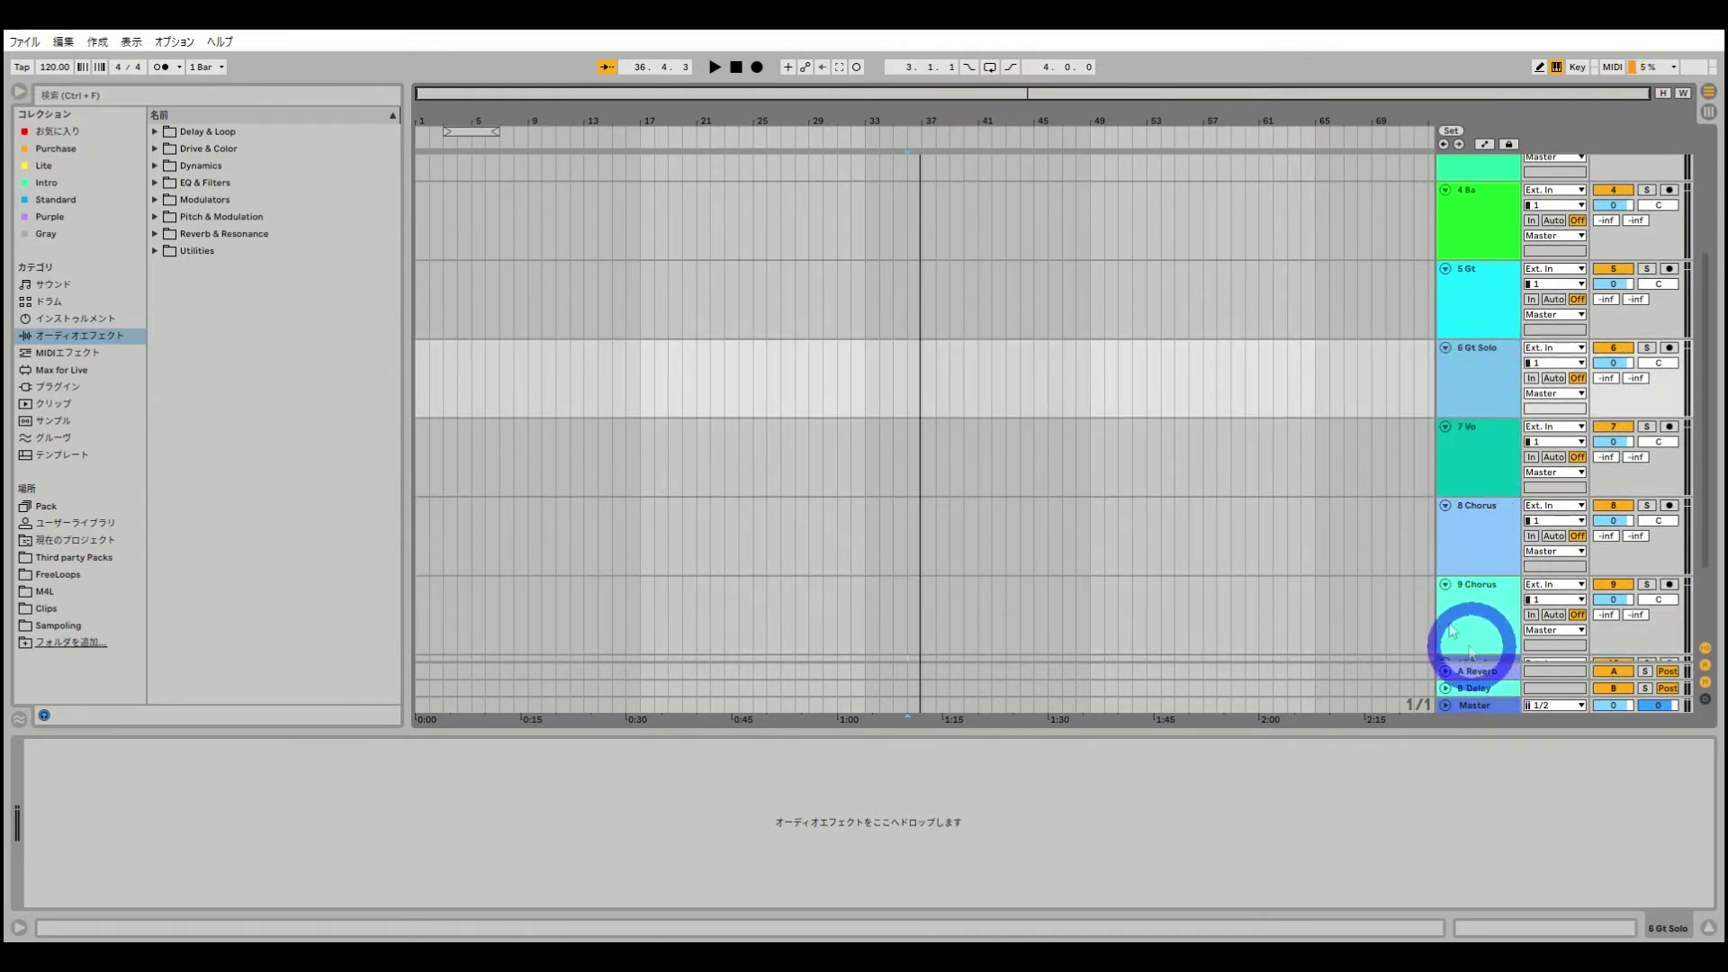
scroll(1481, 630, down, 1)
click(1486, 635)
drag(1487, 636, 1487, 419)
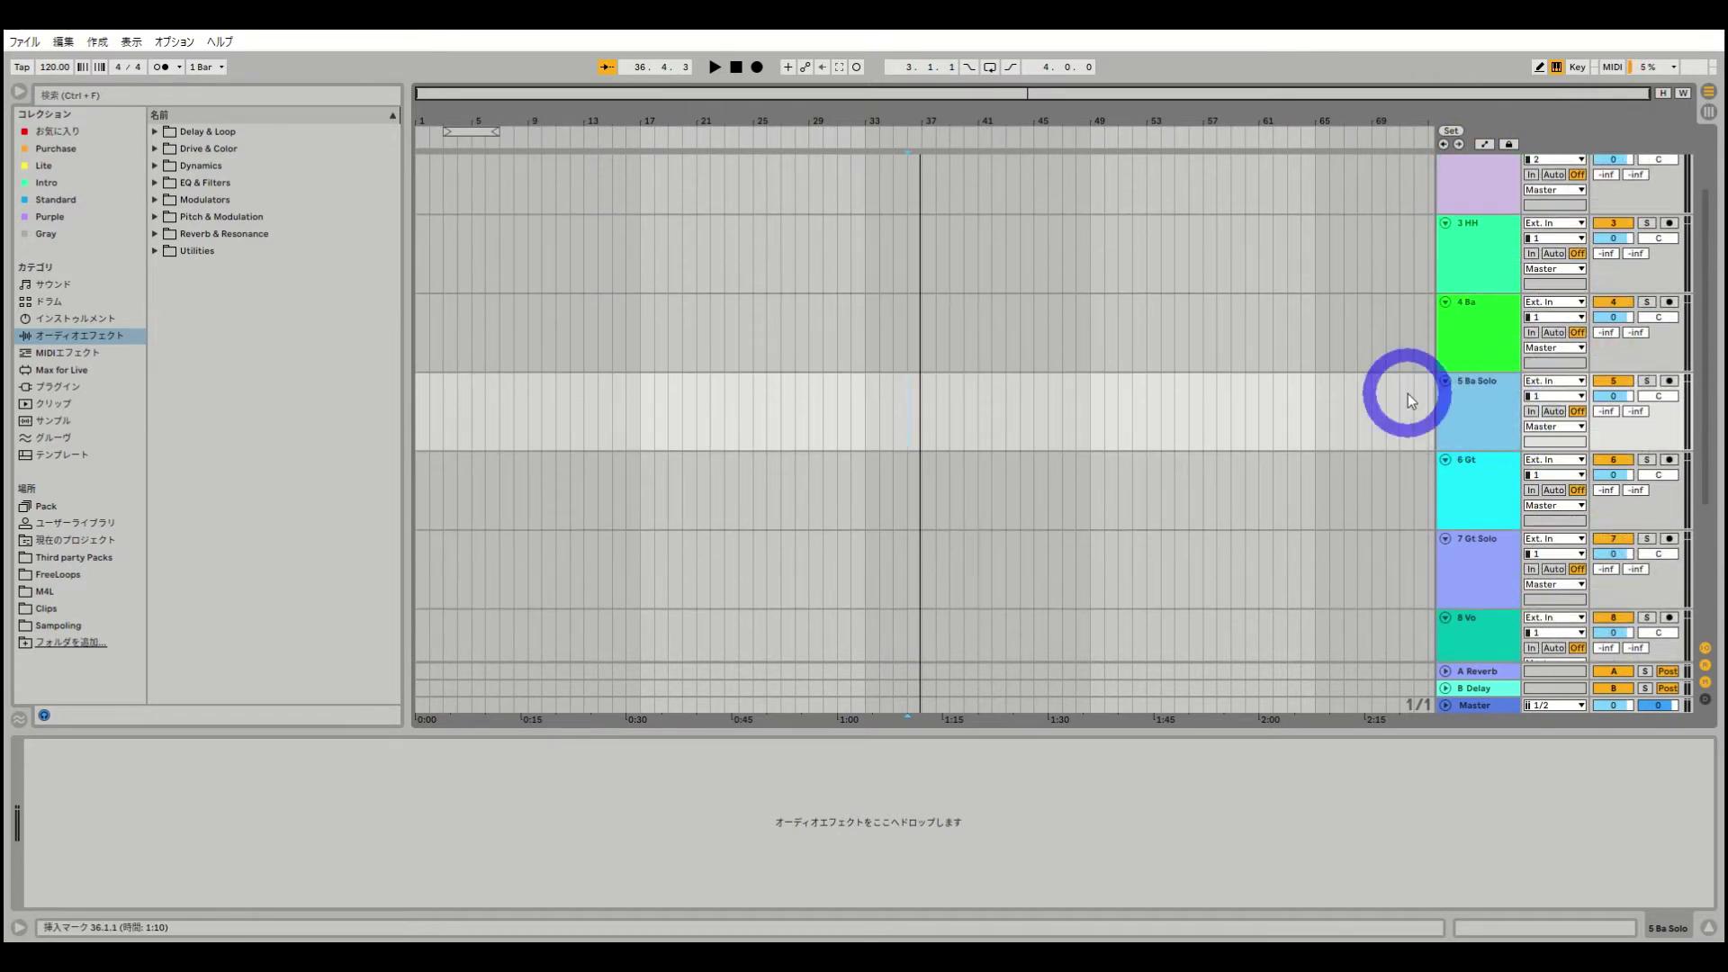
Group the Kick, Snare and HH tracks and name the group Drum
scroll(1406, 402, up, 2)
scroll(1413, 400, up, 1)
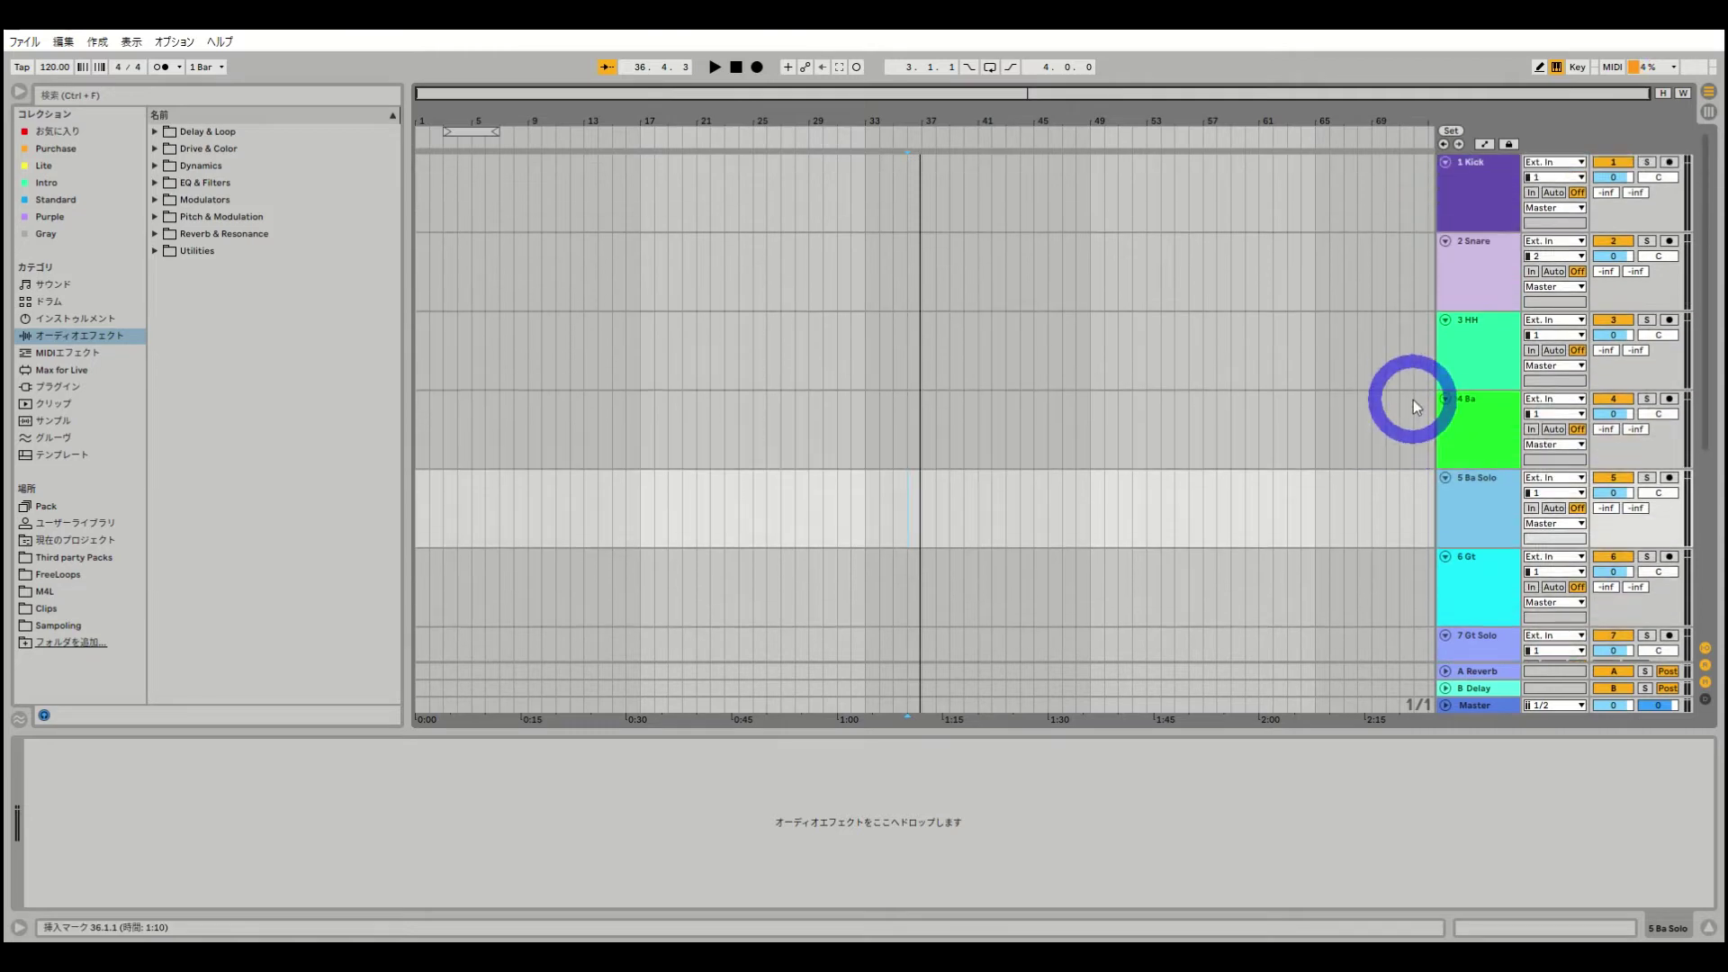
click(1481, 197)
shift+click(1470, 351)
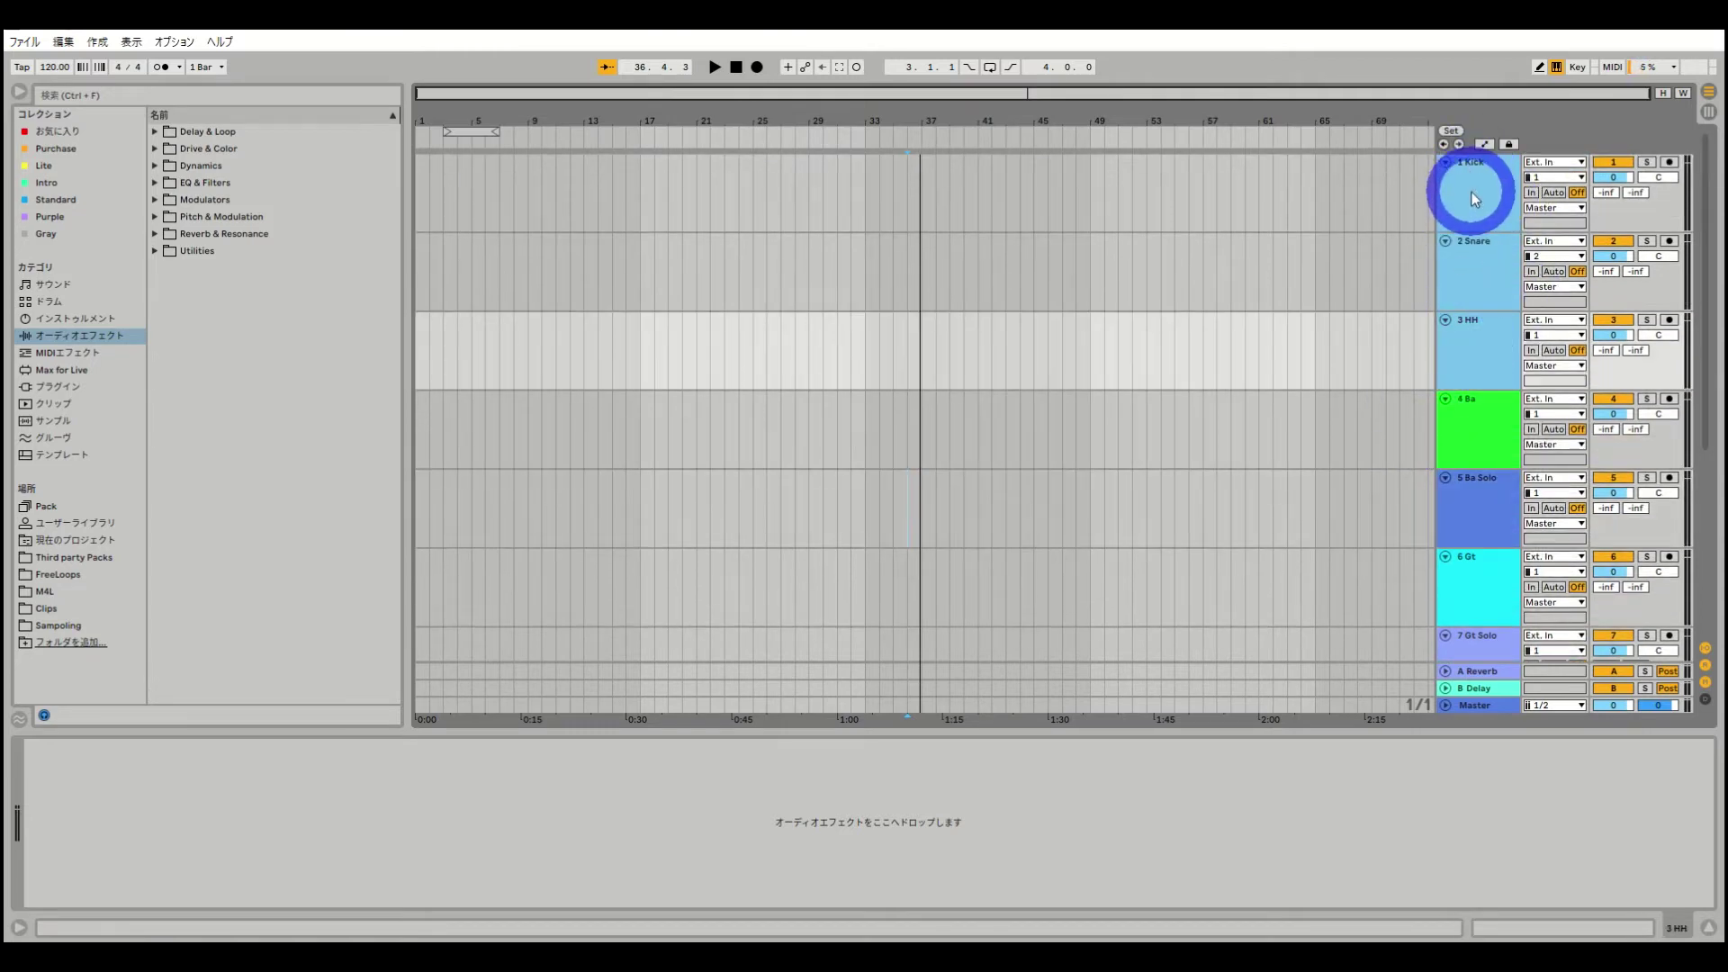
click(1472, 340)
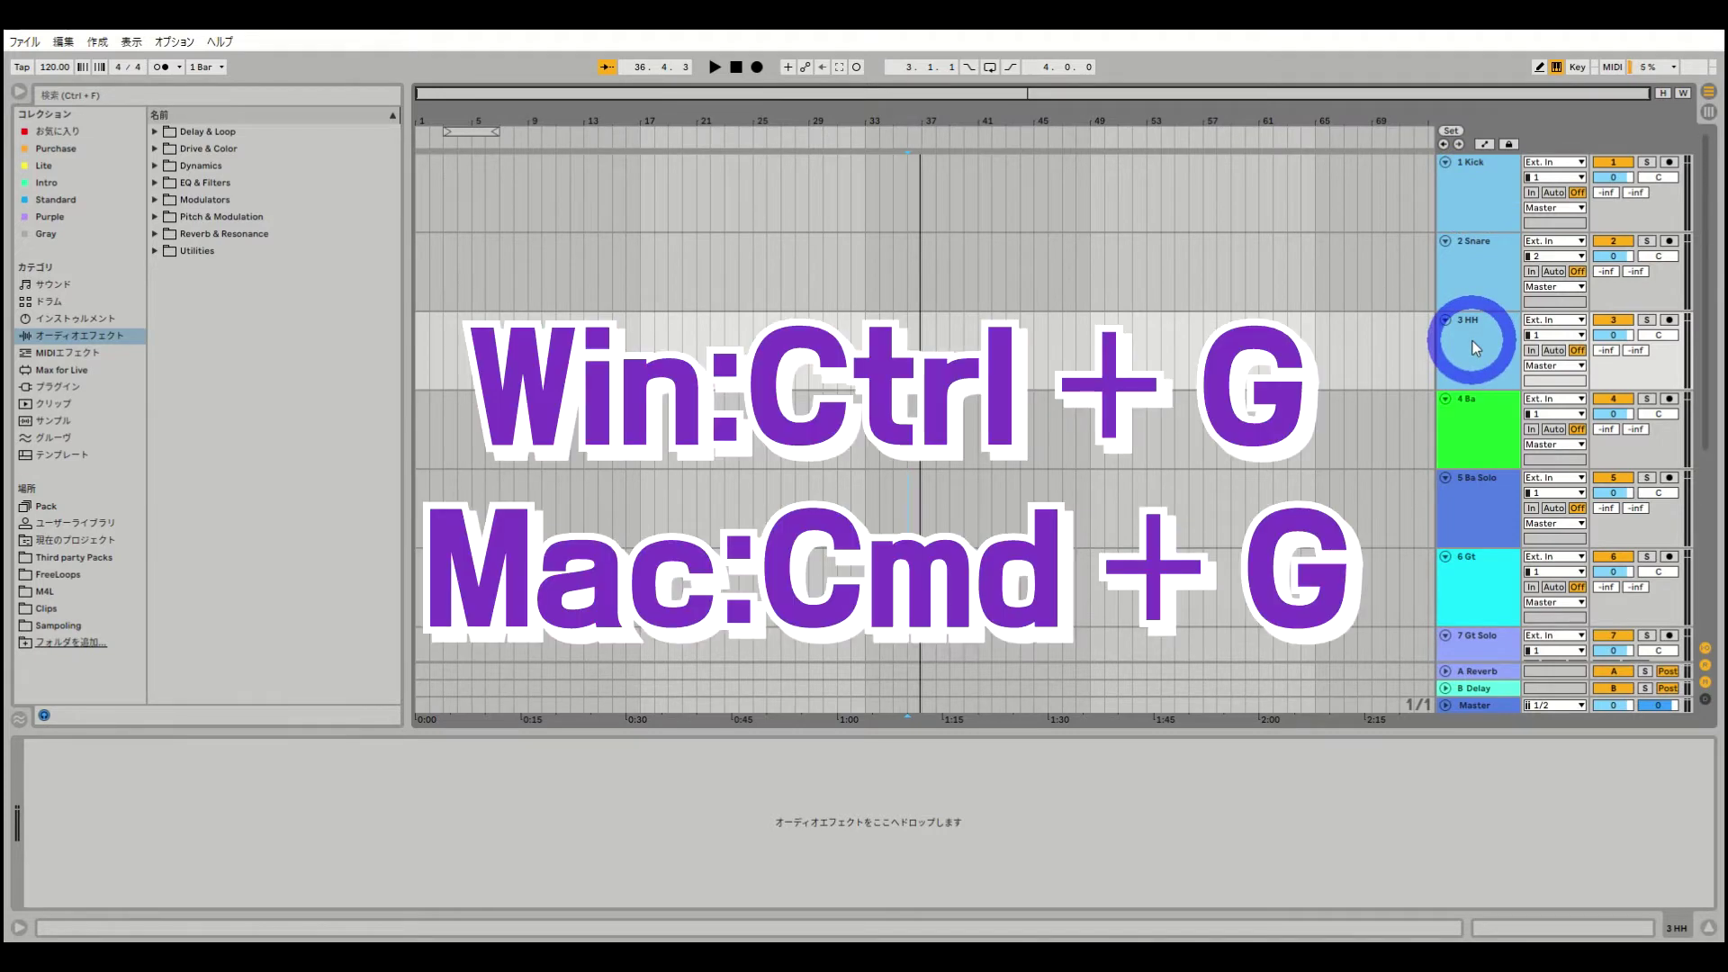
key(ctrl+g)
click(1474, 169)
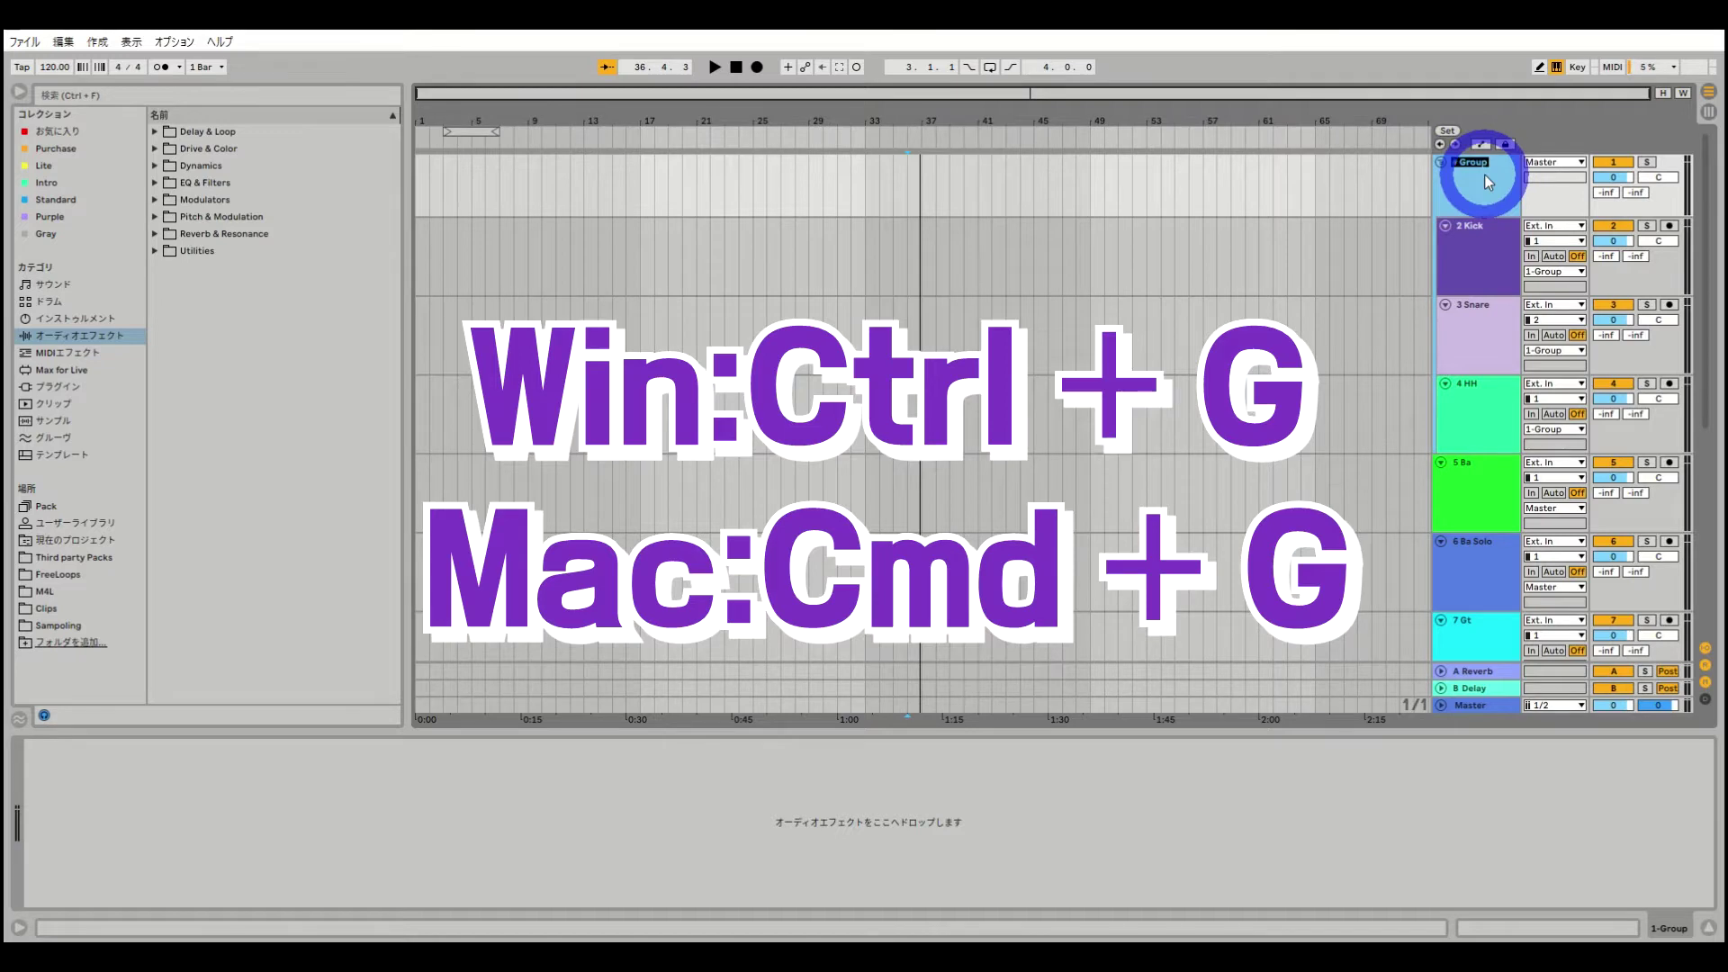
key(BackSpace)
text(Drum)
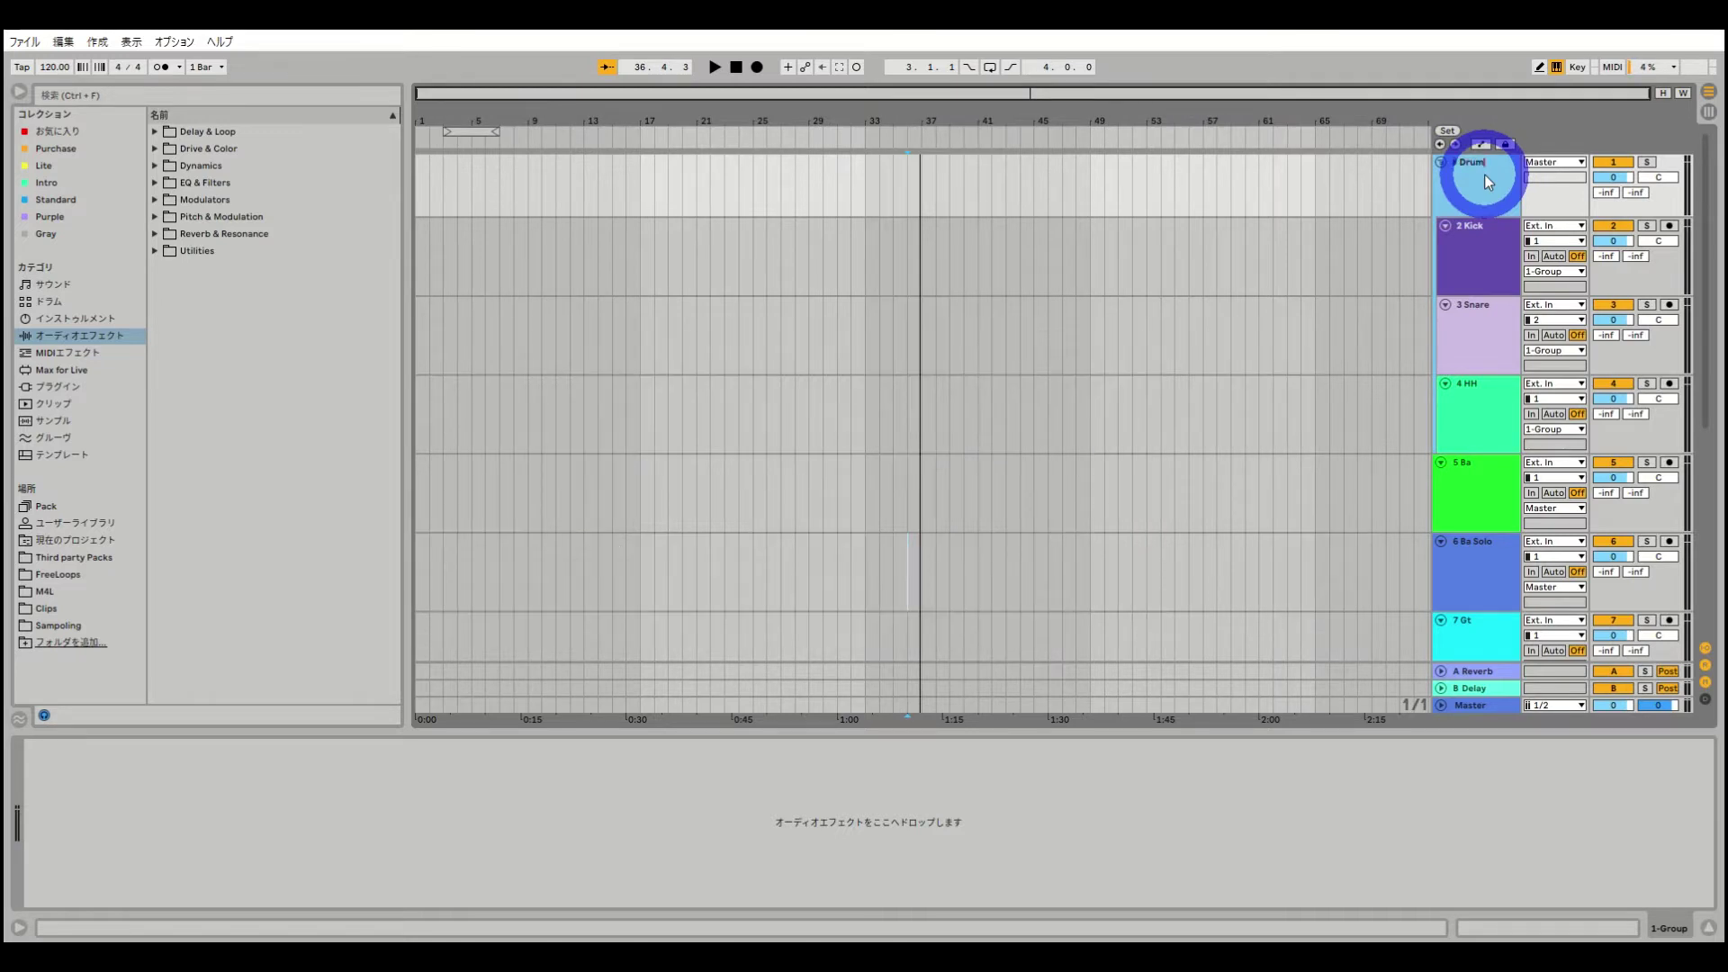
key(Return)
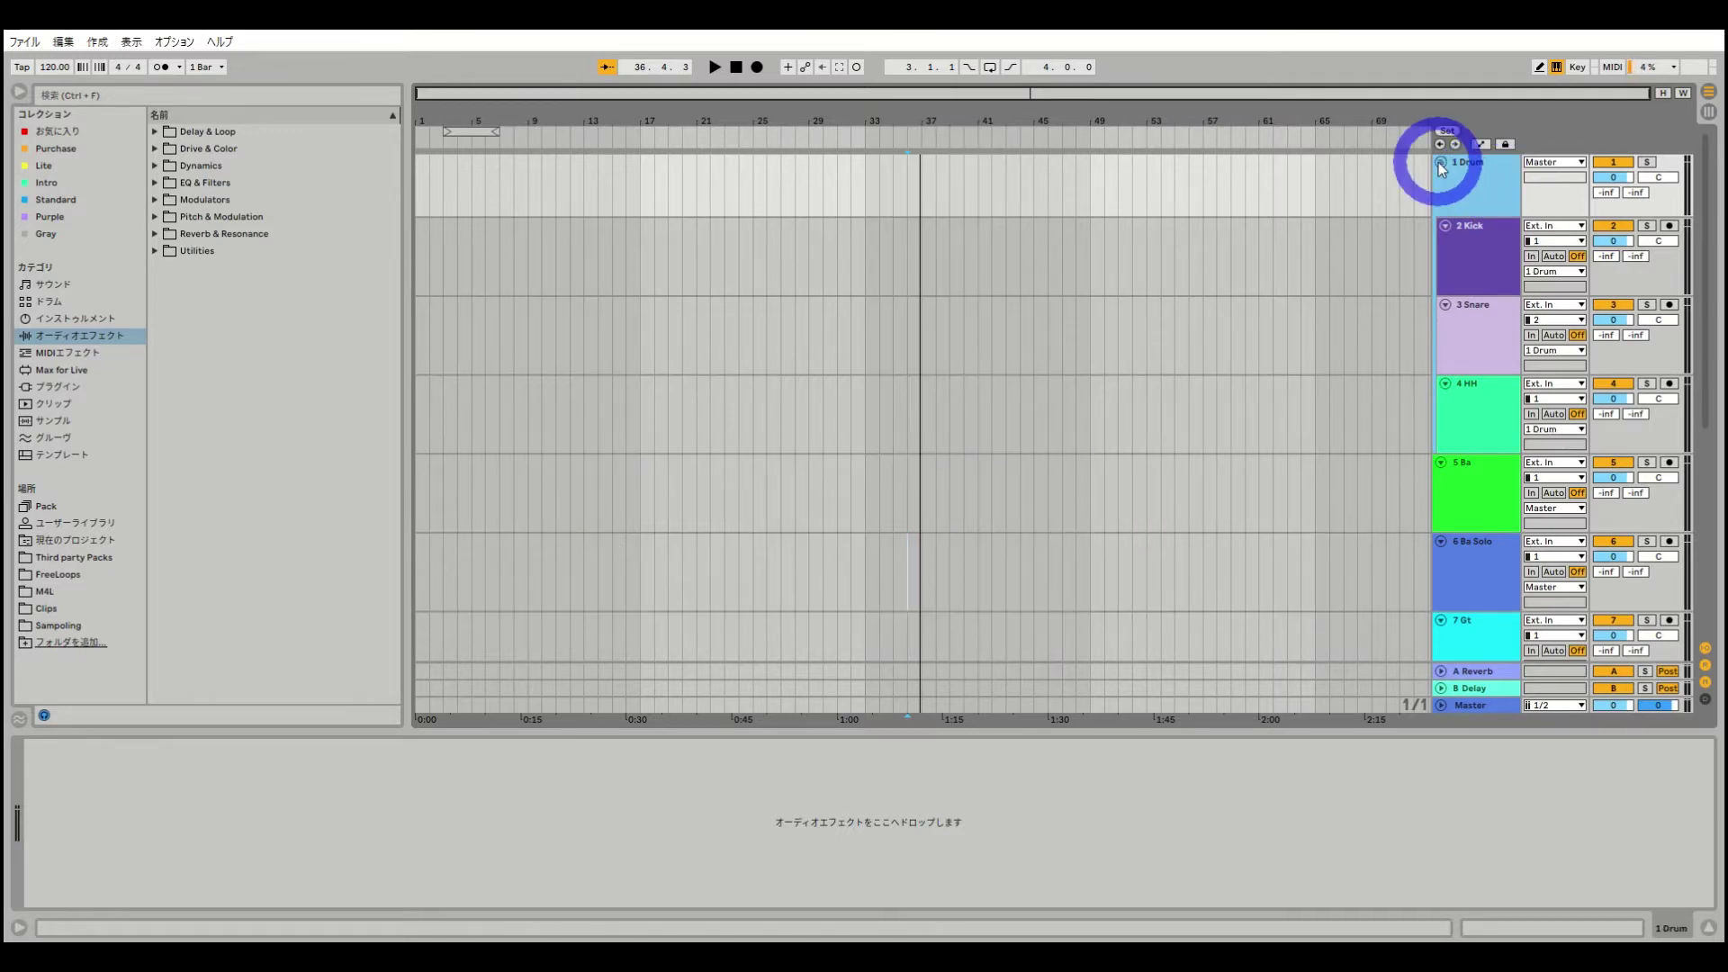
Mute the whole Drum group with its track activator and leave the group folded
click(1440, 163)
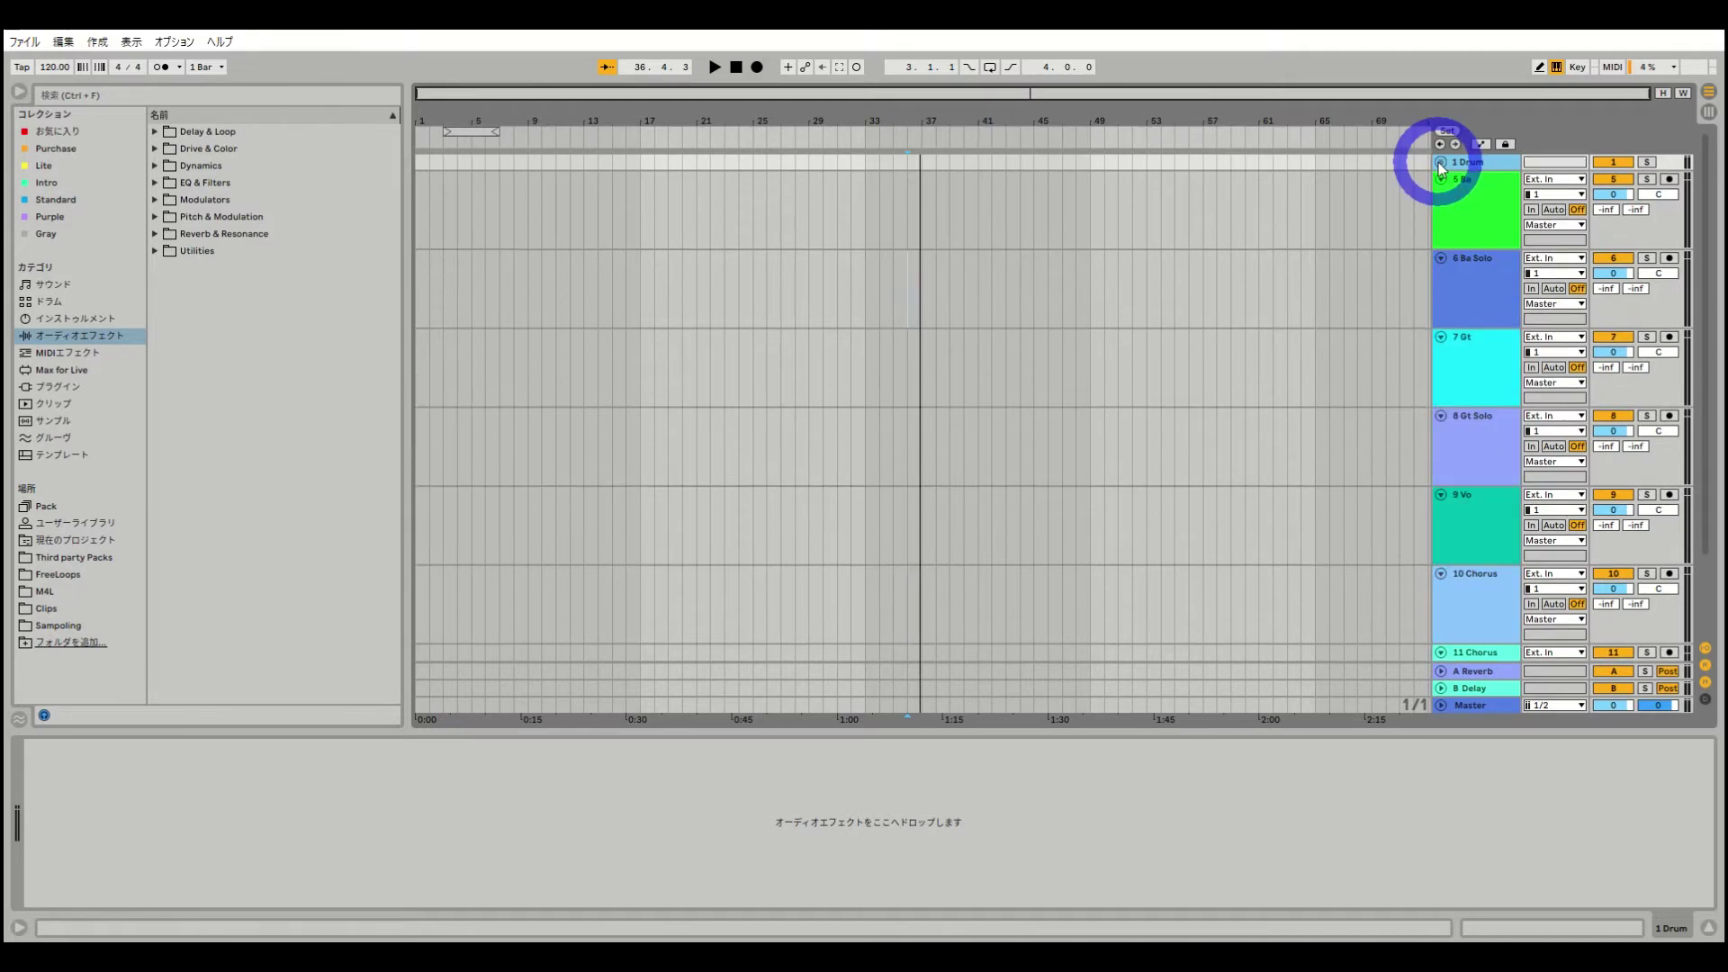
click(1614, 164)
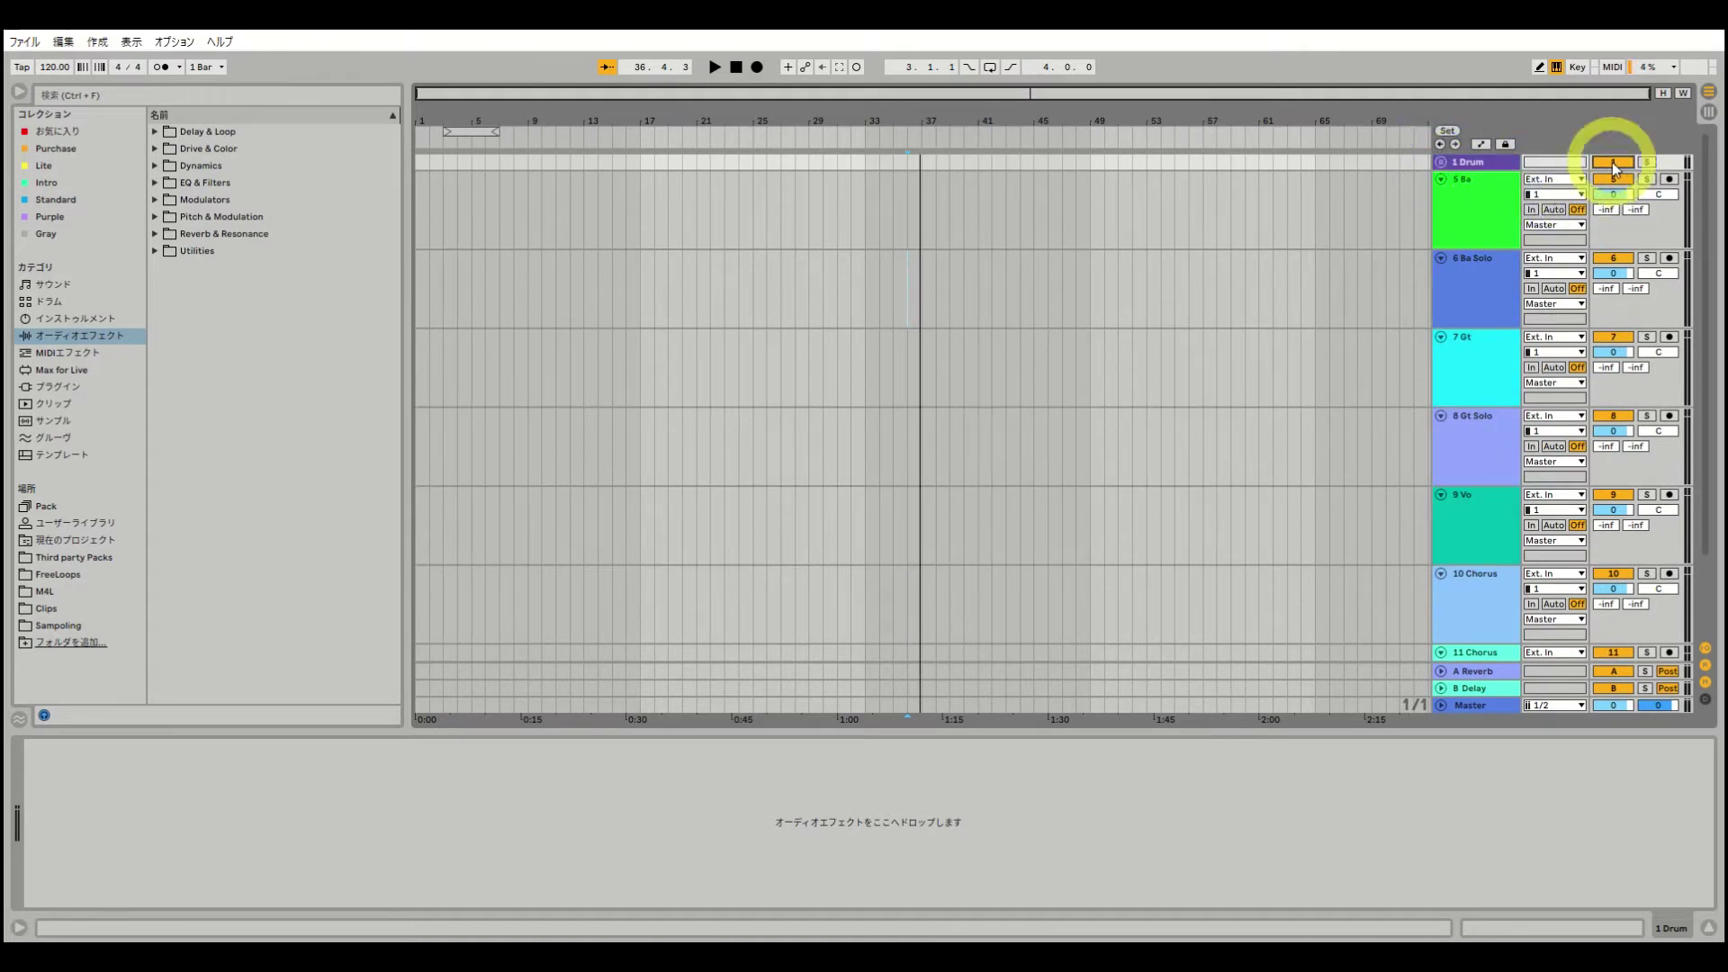
click(1440, 163)
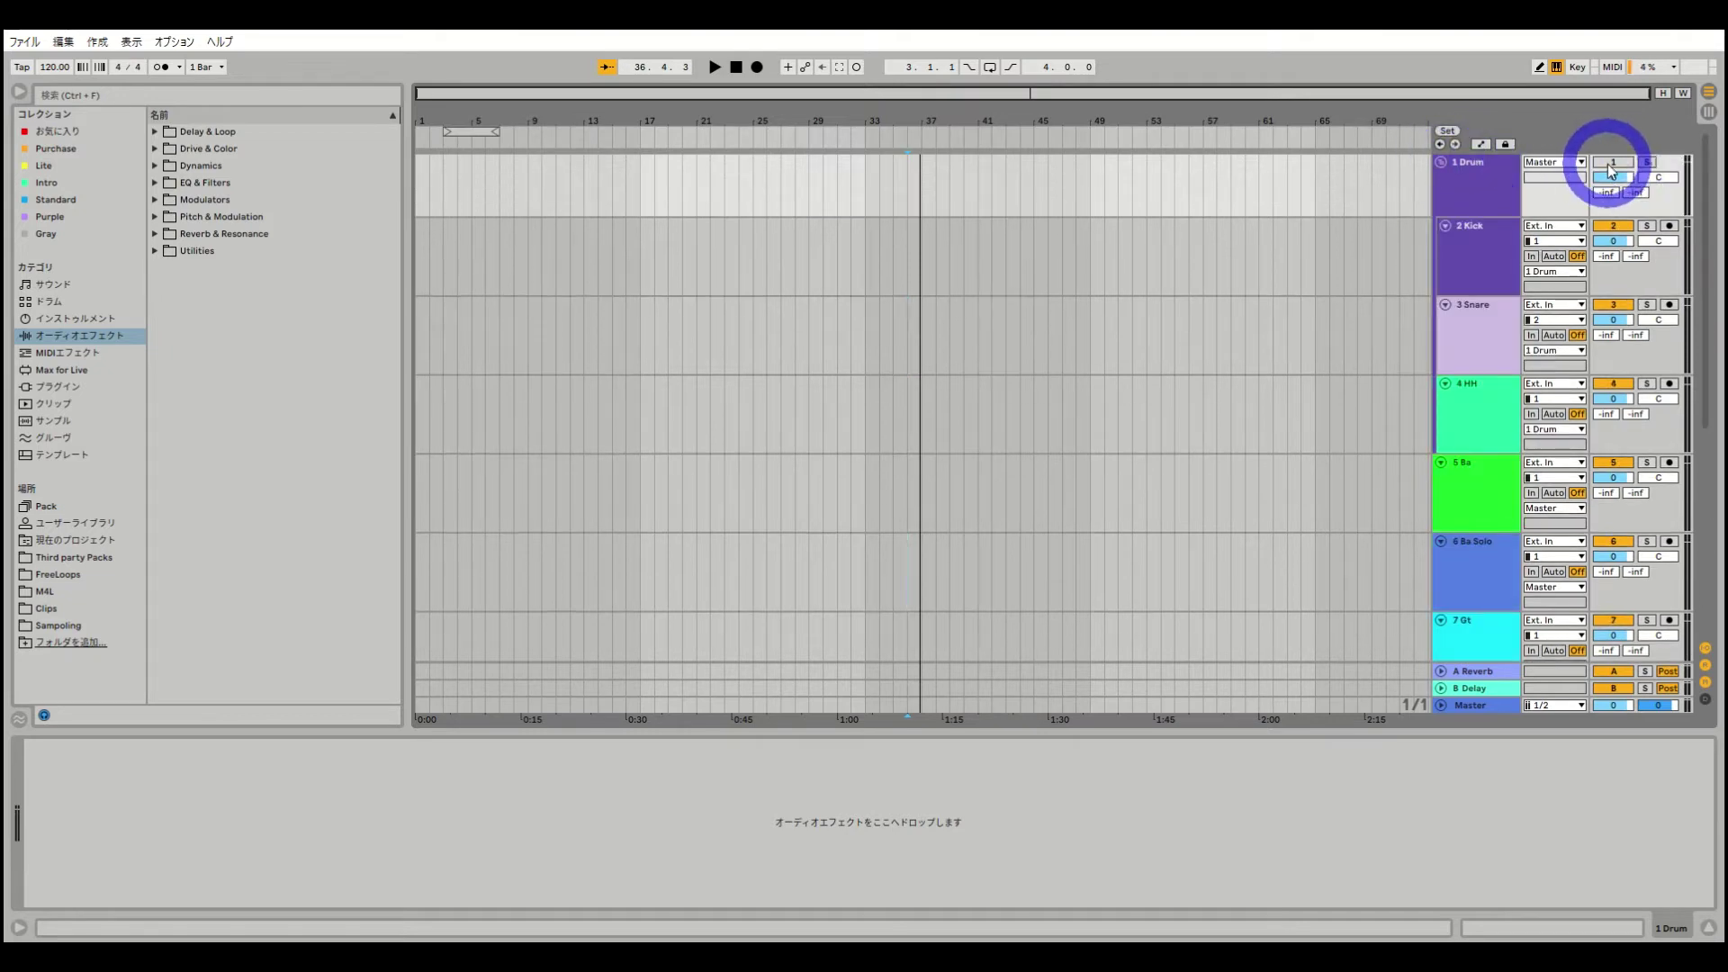
click(1485, 259)
click(1474, 331)
click(1478, 396)
click(1442, 164)
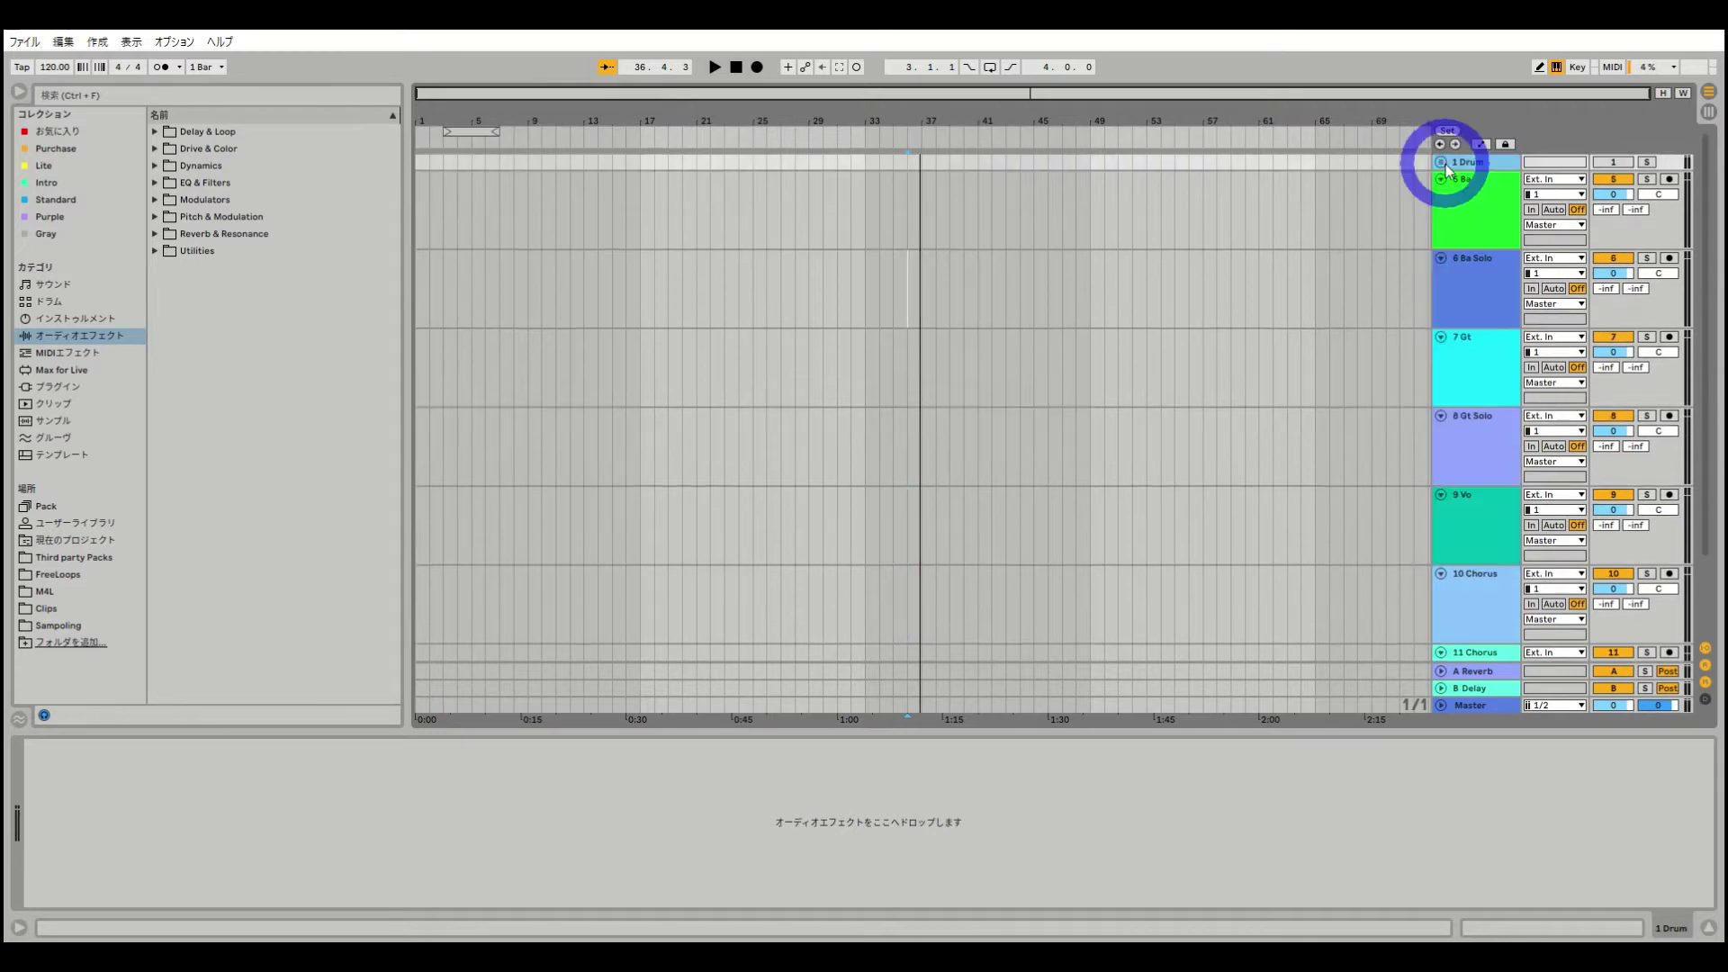
Group the Ba and Ba Solo tracks, name the group Ba and fold it
click(1480, 297)
key(ctrl+g)
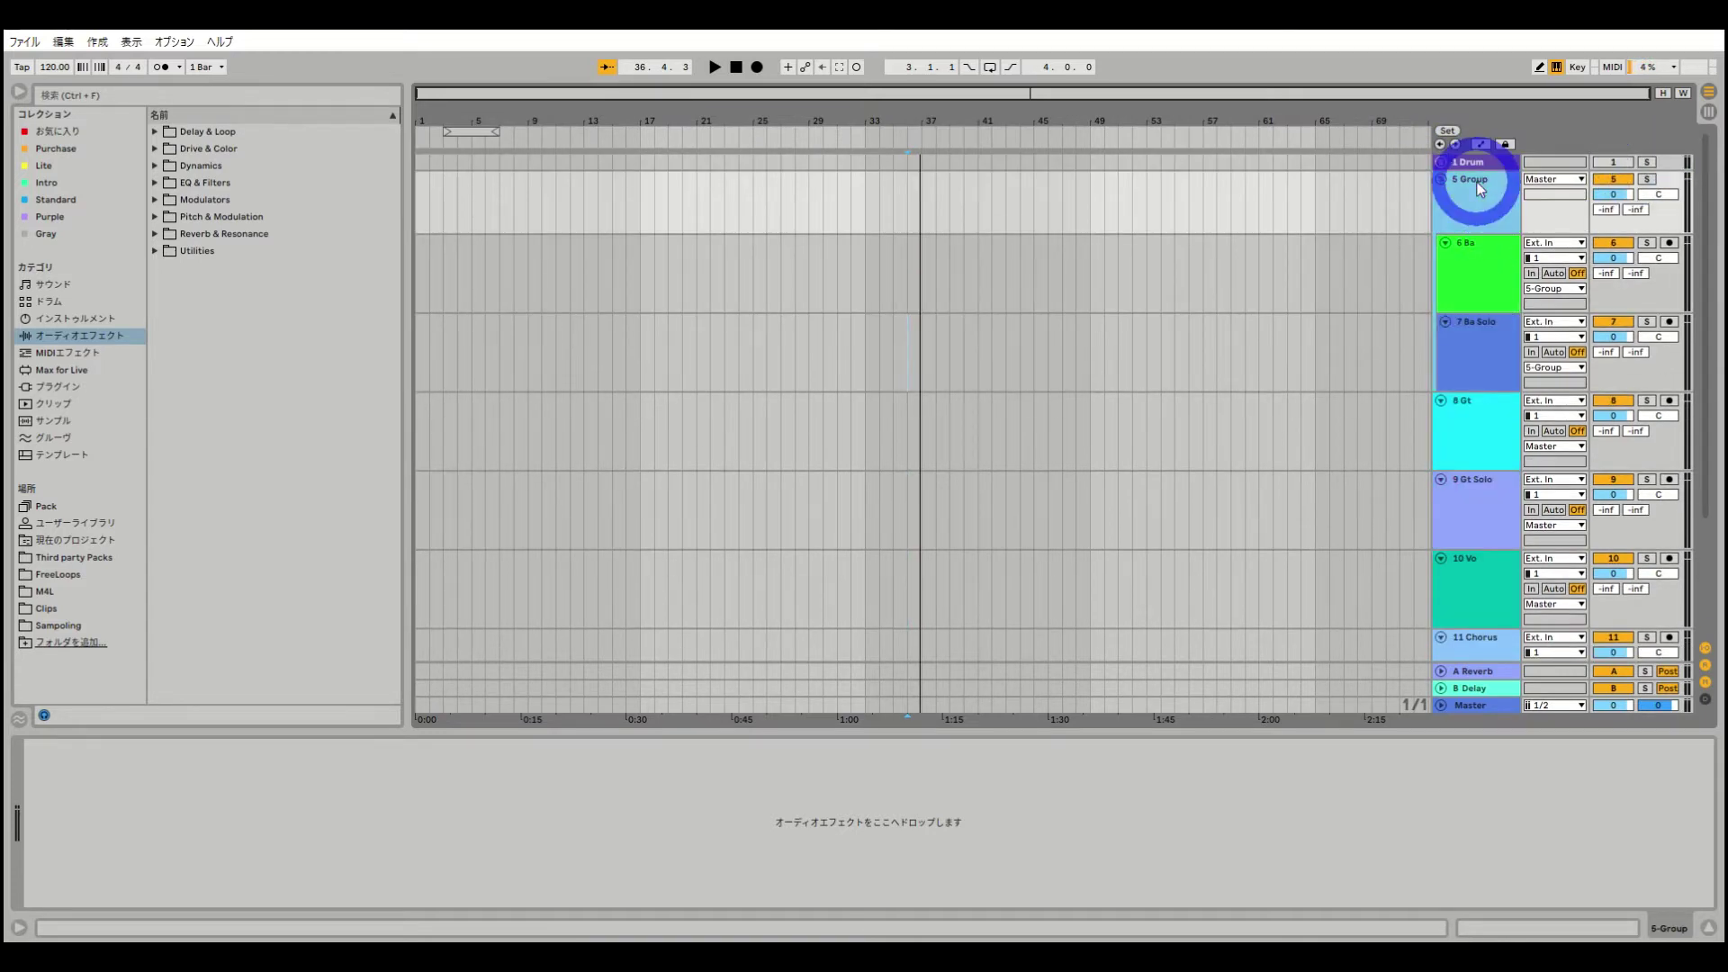
key(space)
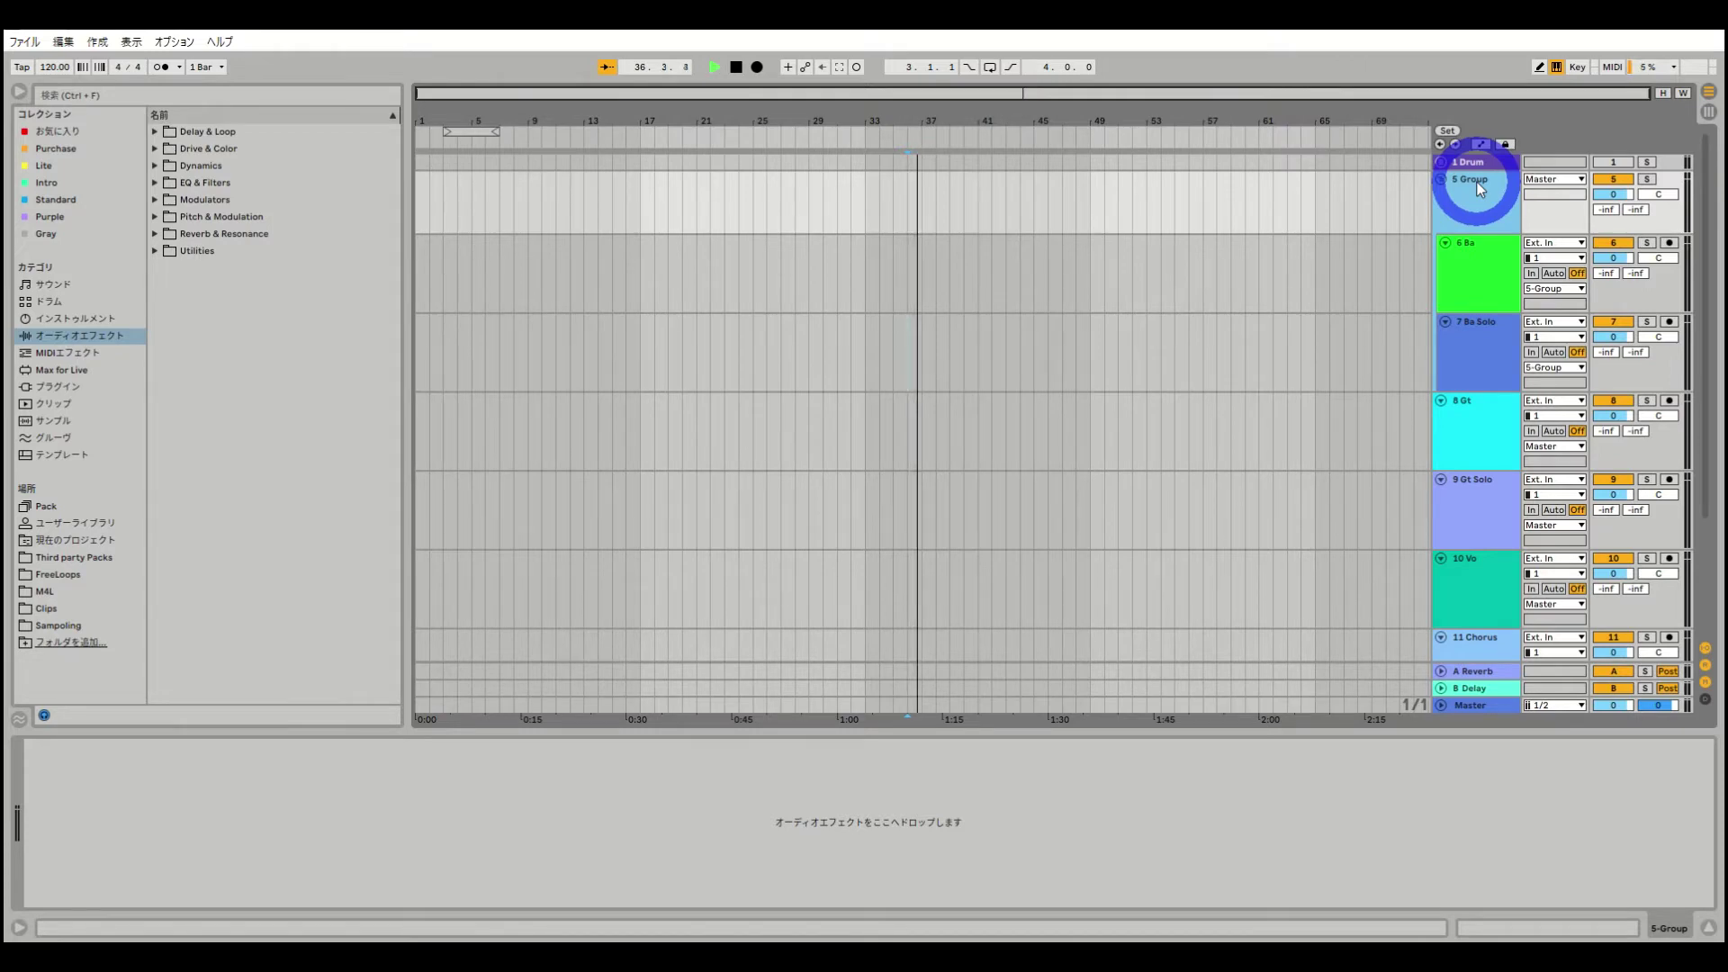
key(ctrl+r)
text(# Ba)
key(Return)
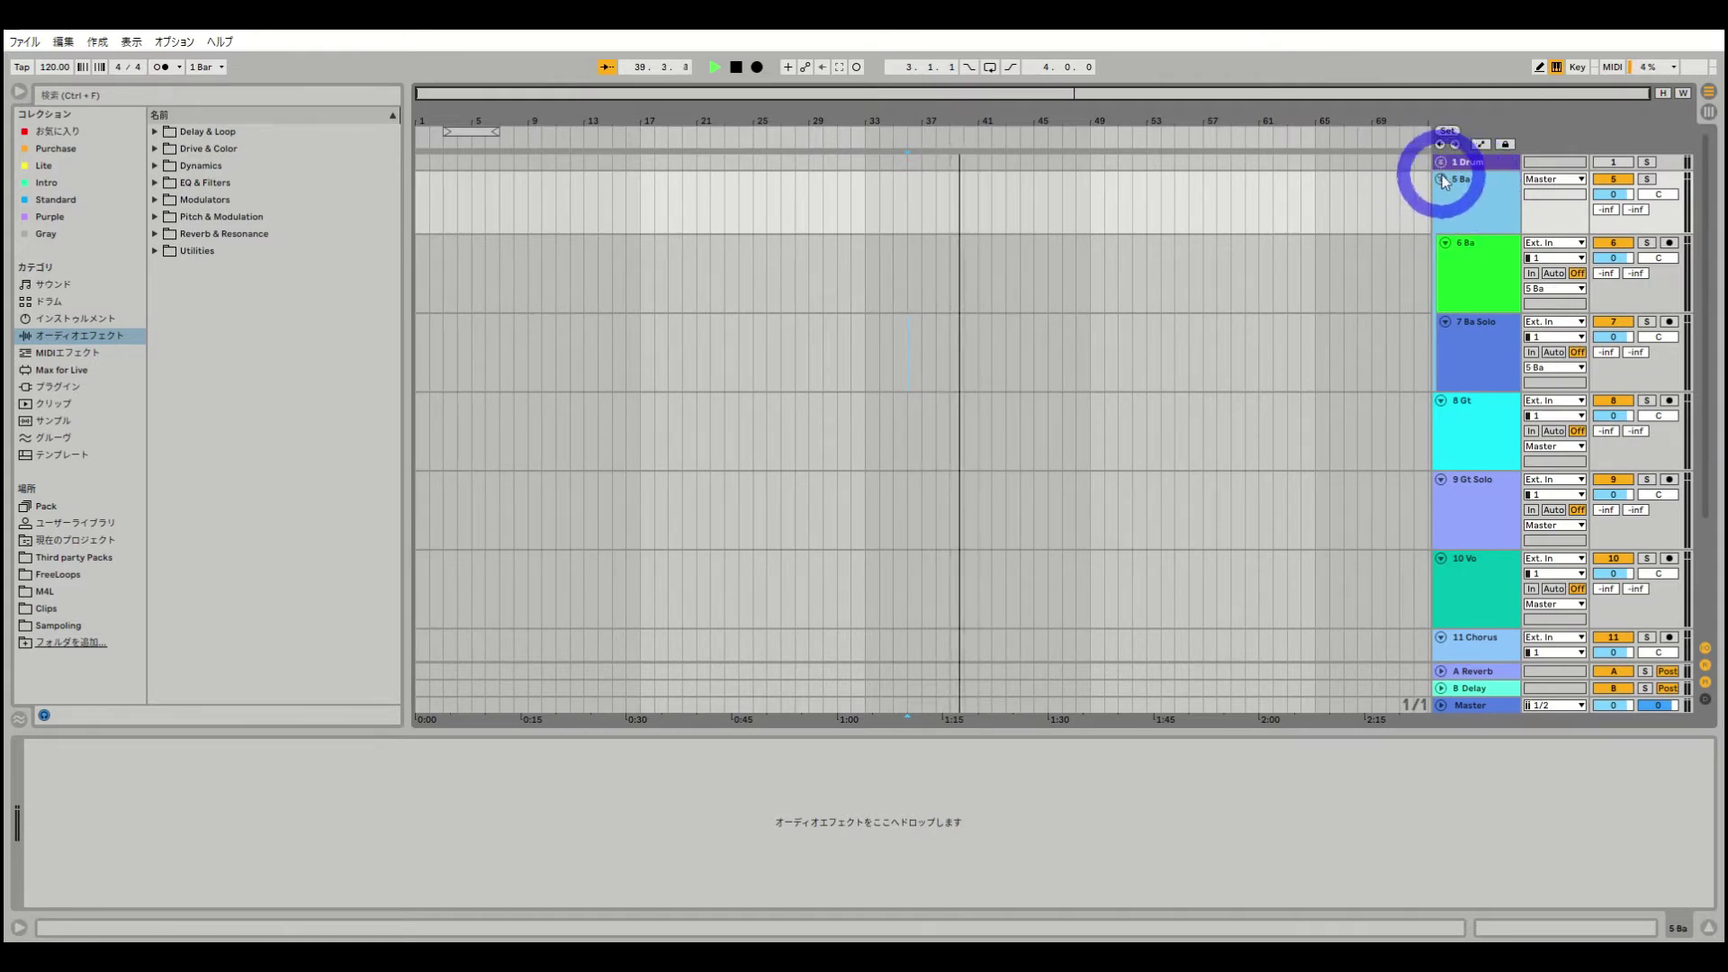
click(1441, 180)
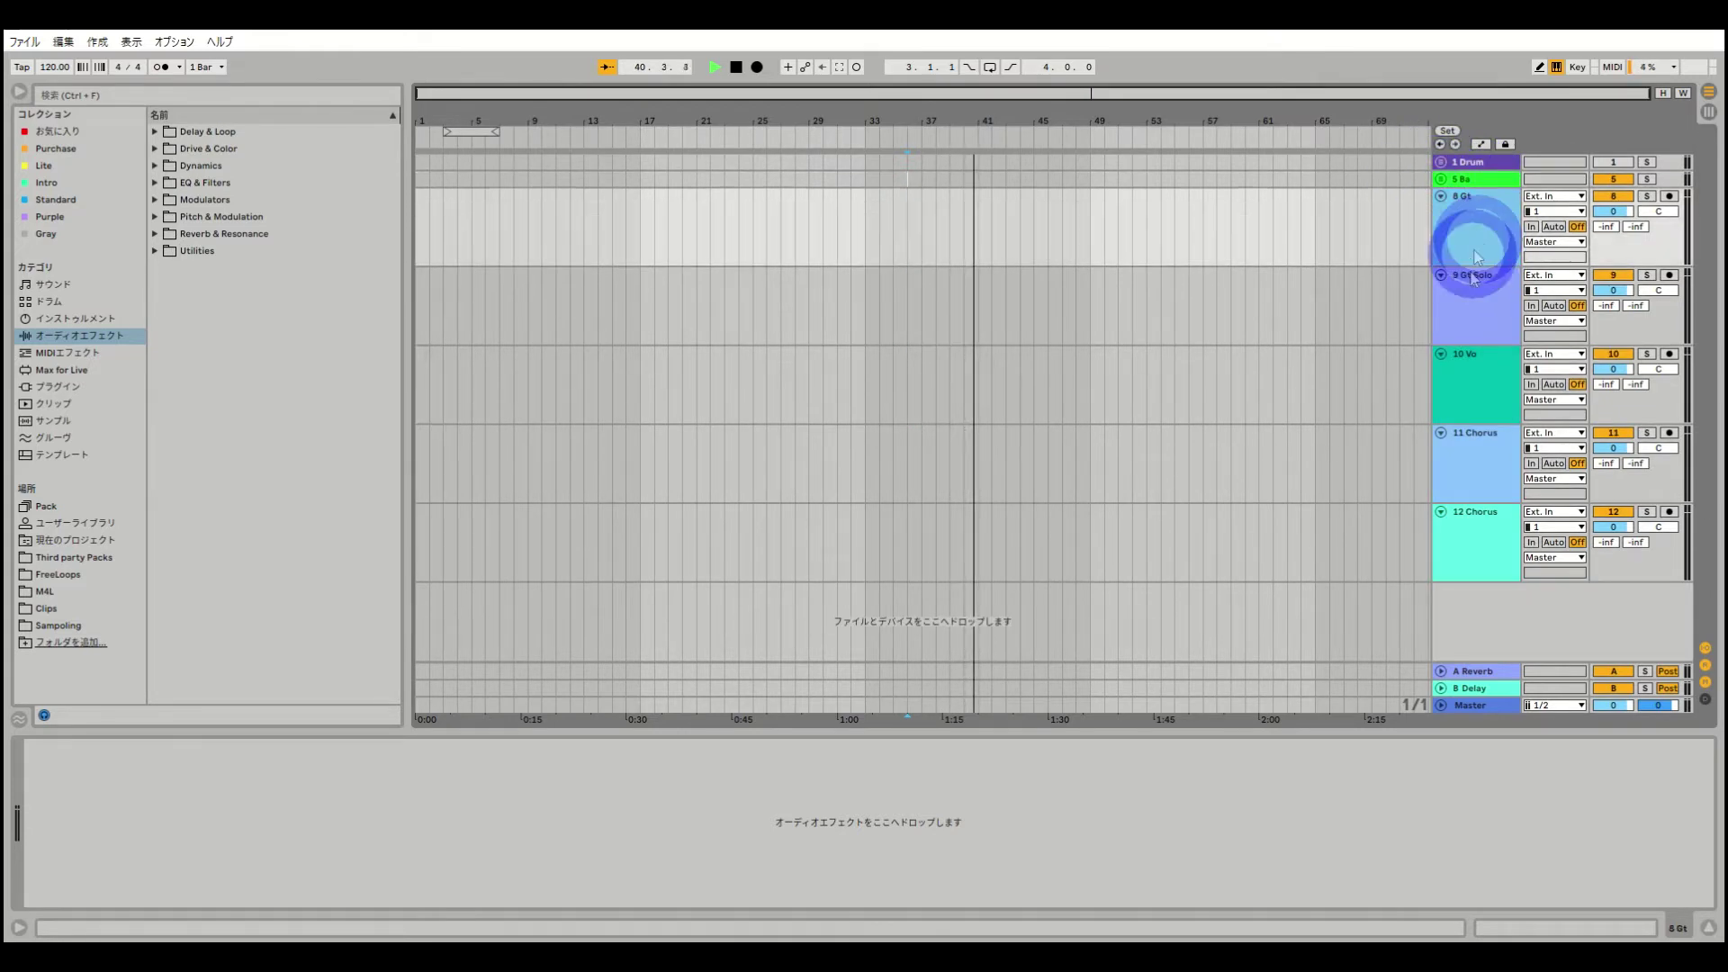
Group the Gt and Gt Solo tracks, name the group Gt and fold it
click(1472, 322)
shift+click(1470, 259)
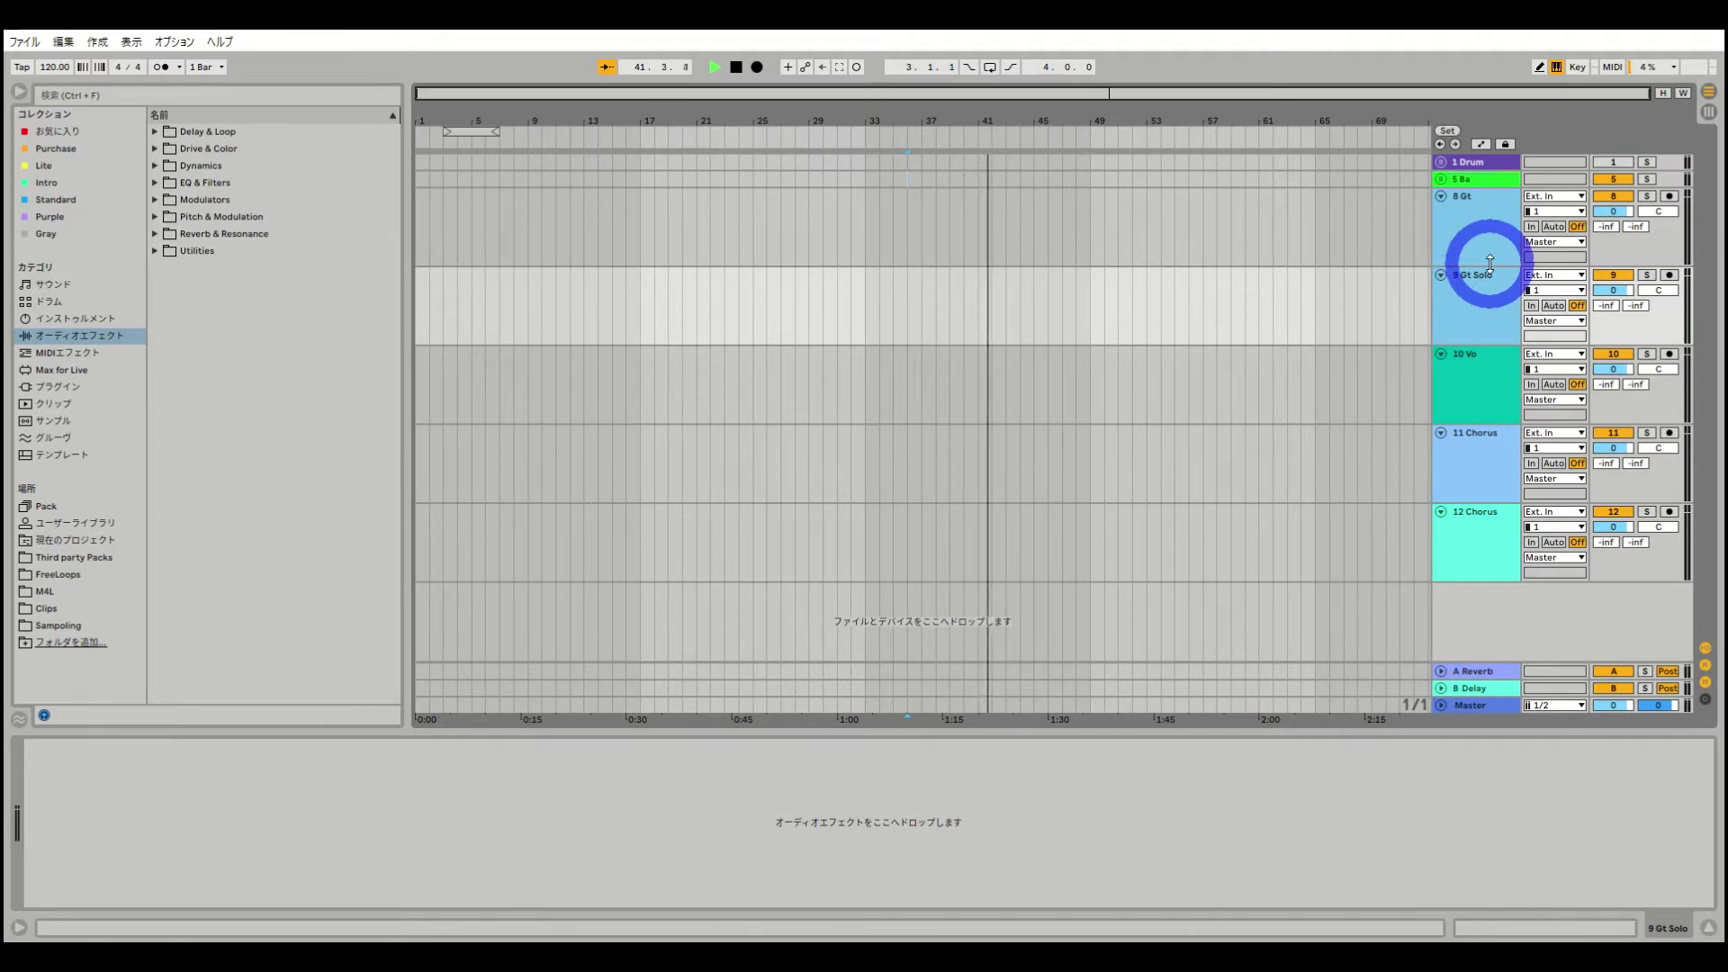
key(ctrl+g)
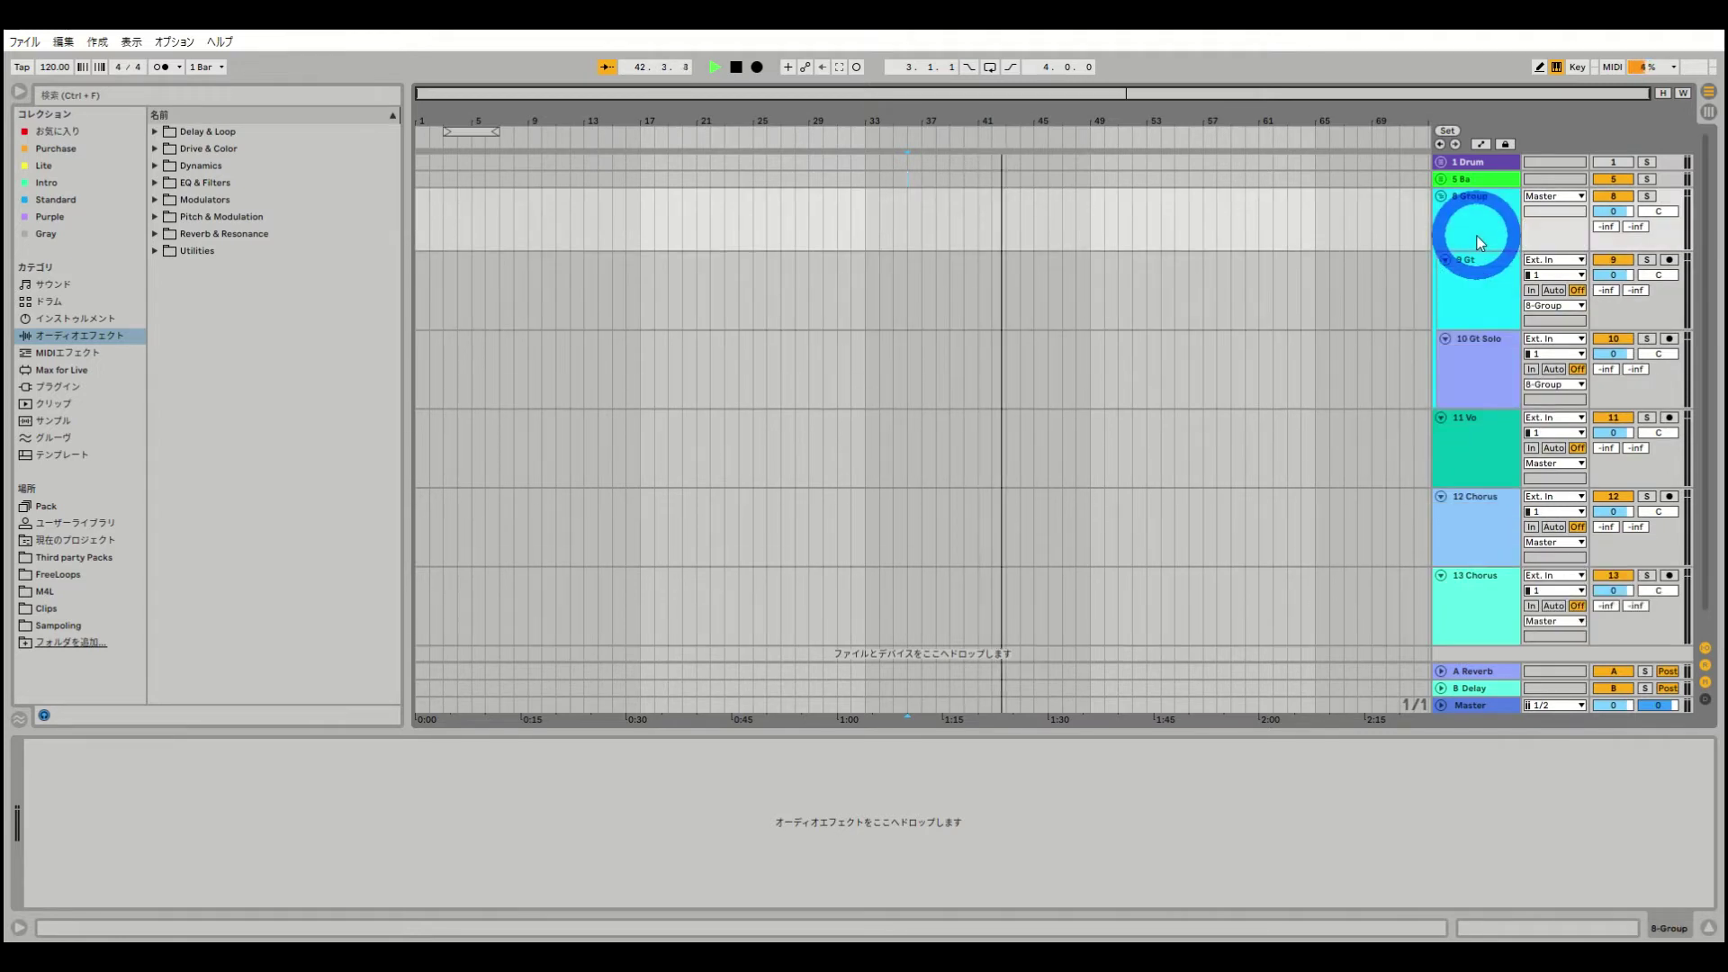
key(space)
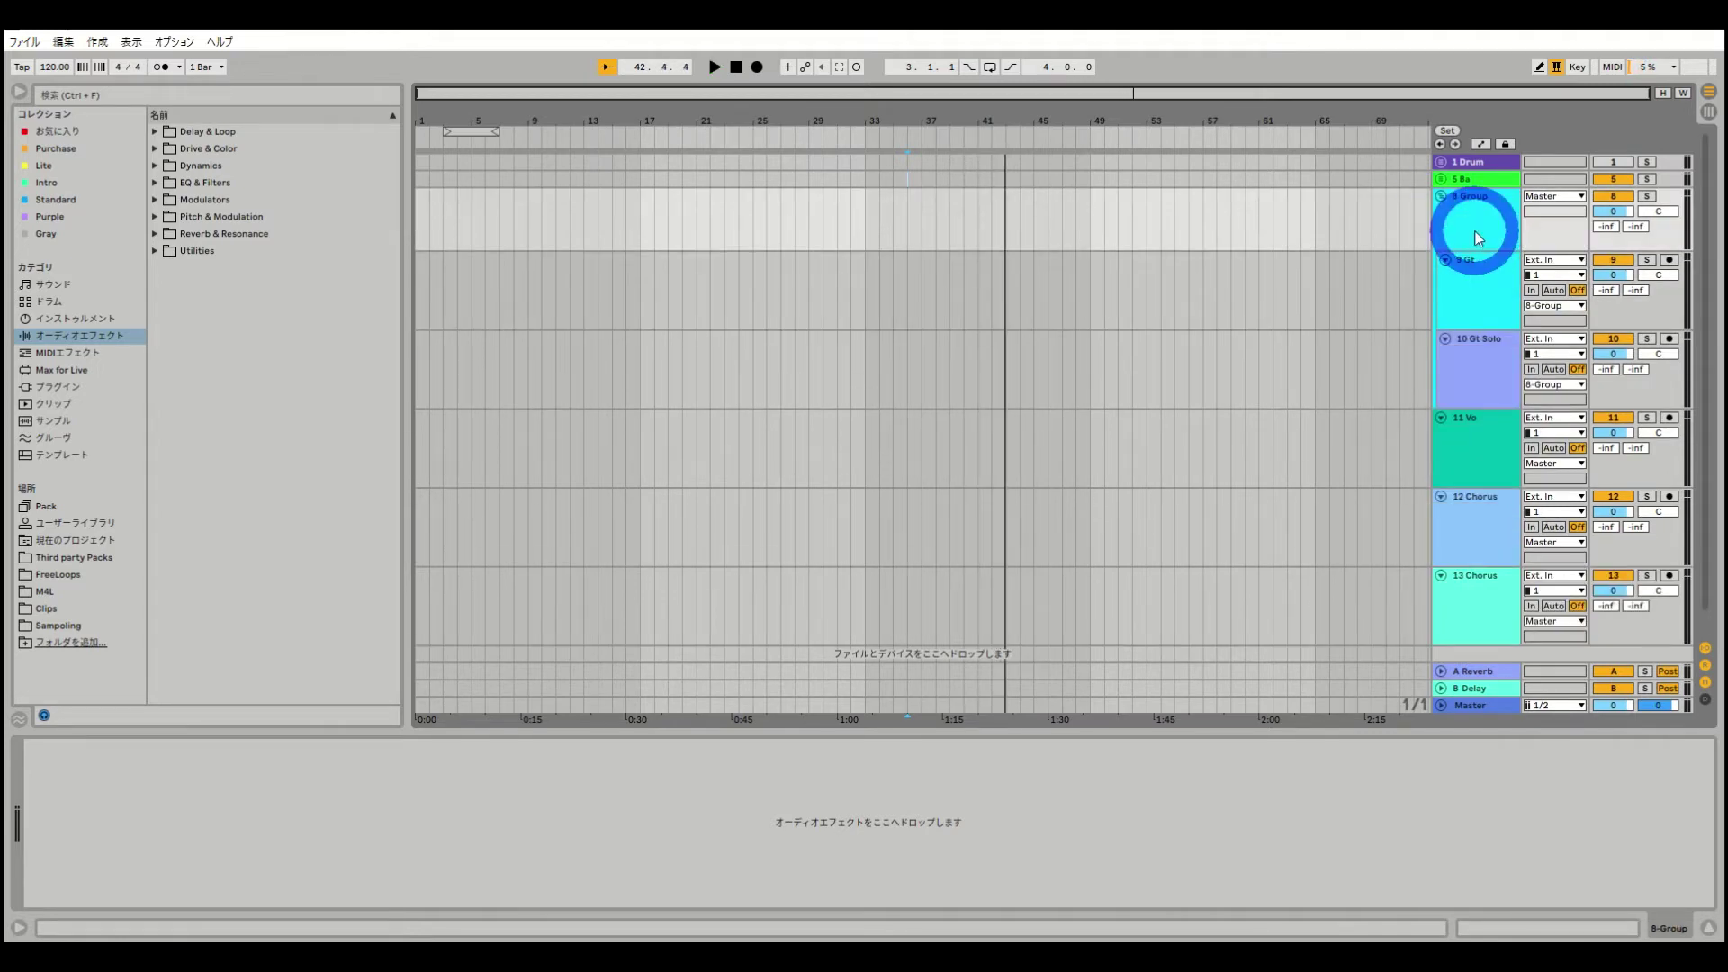
key(ctrl+r)
text(Gt)
key(Return)
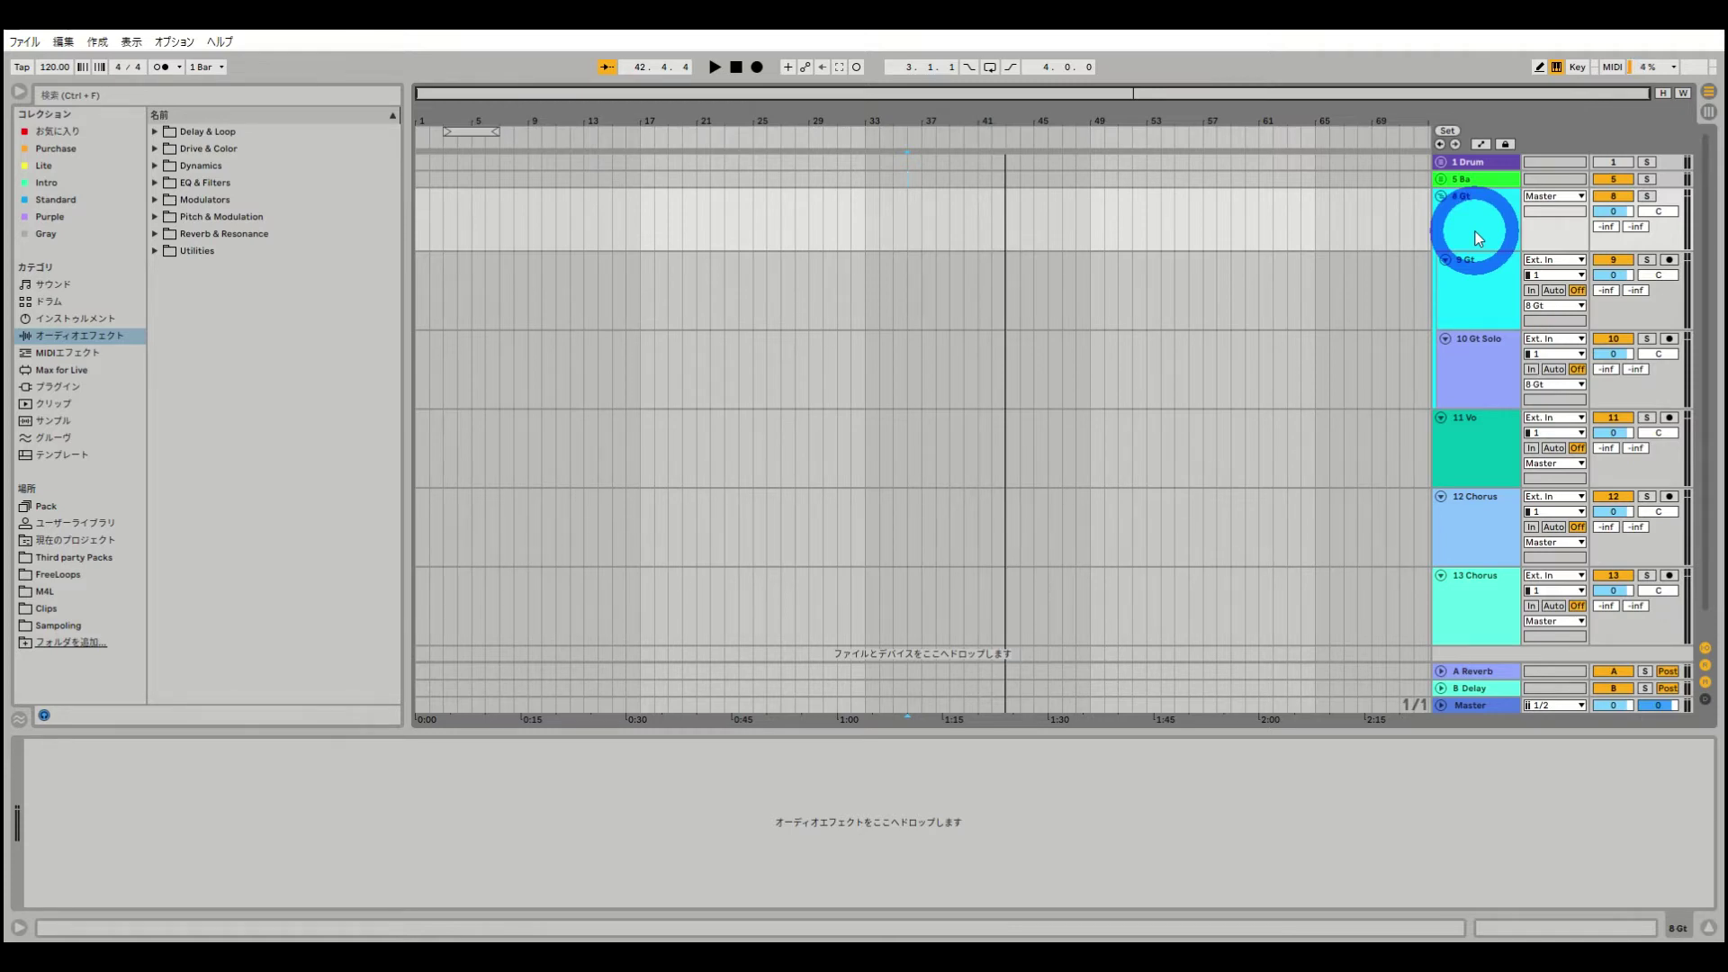
click(75, 457)
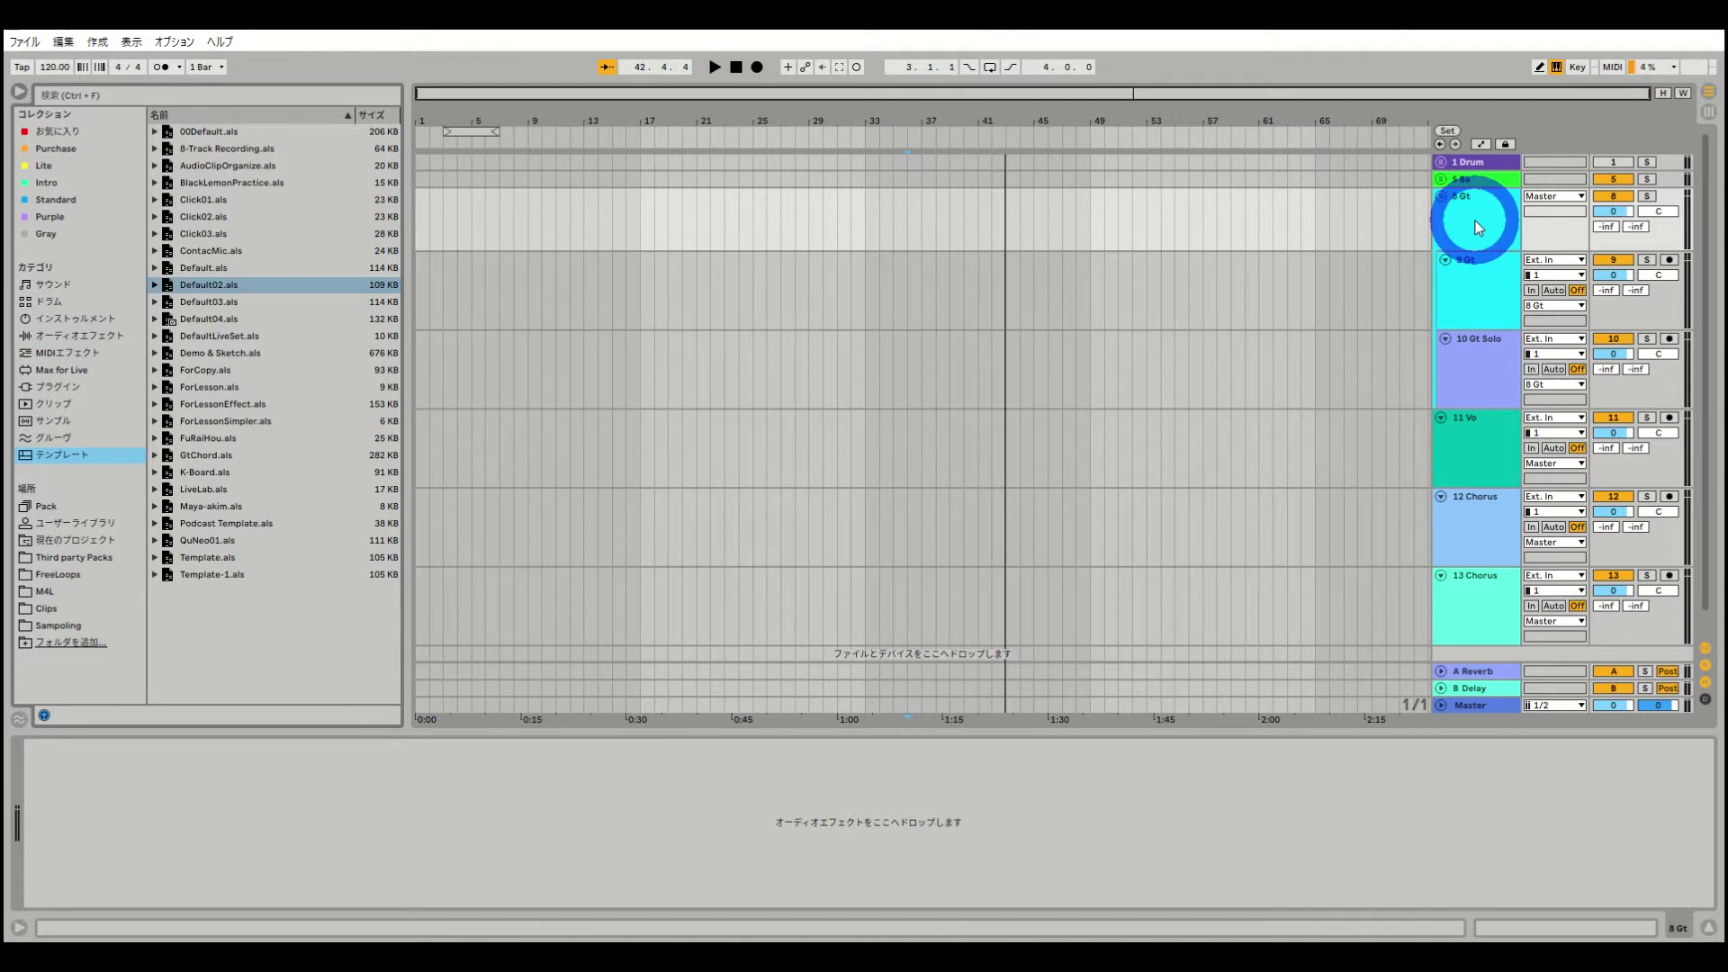
click(1441, 196)
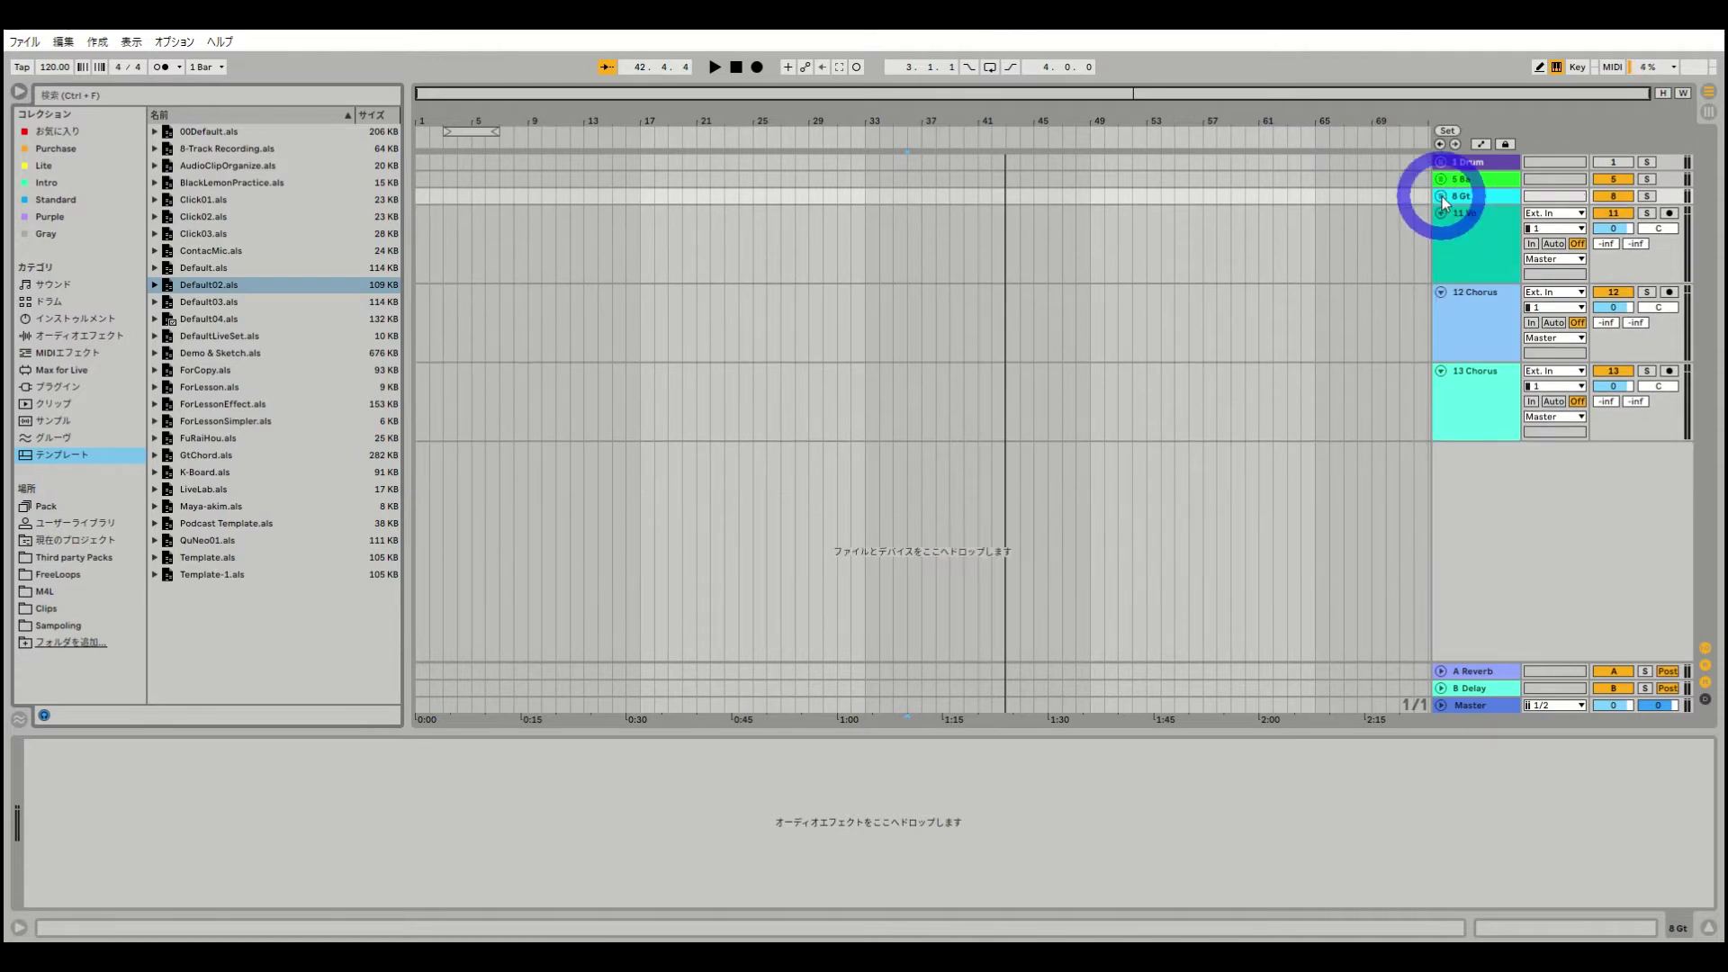
Group the two Chorus tracks, name the group Chorus and fold it
click(1484, 346)
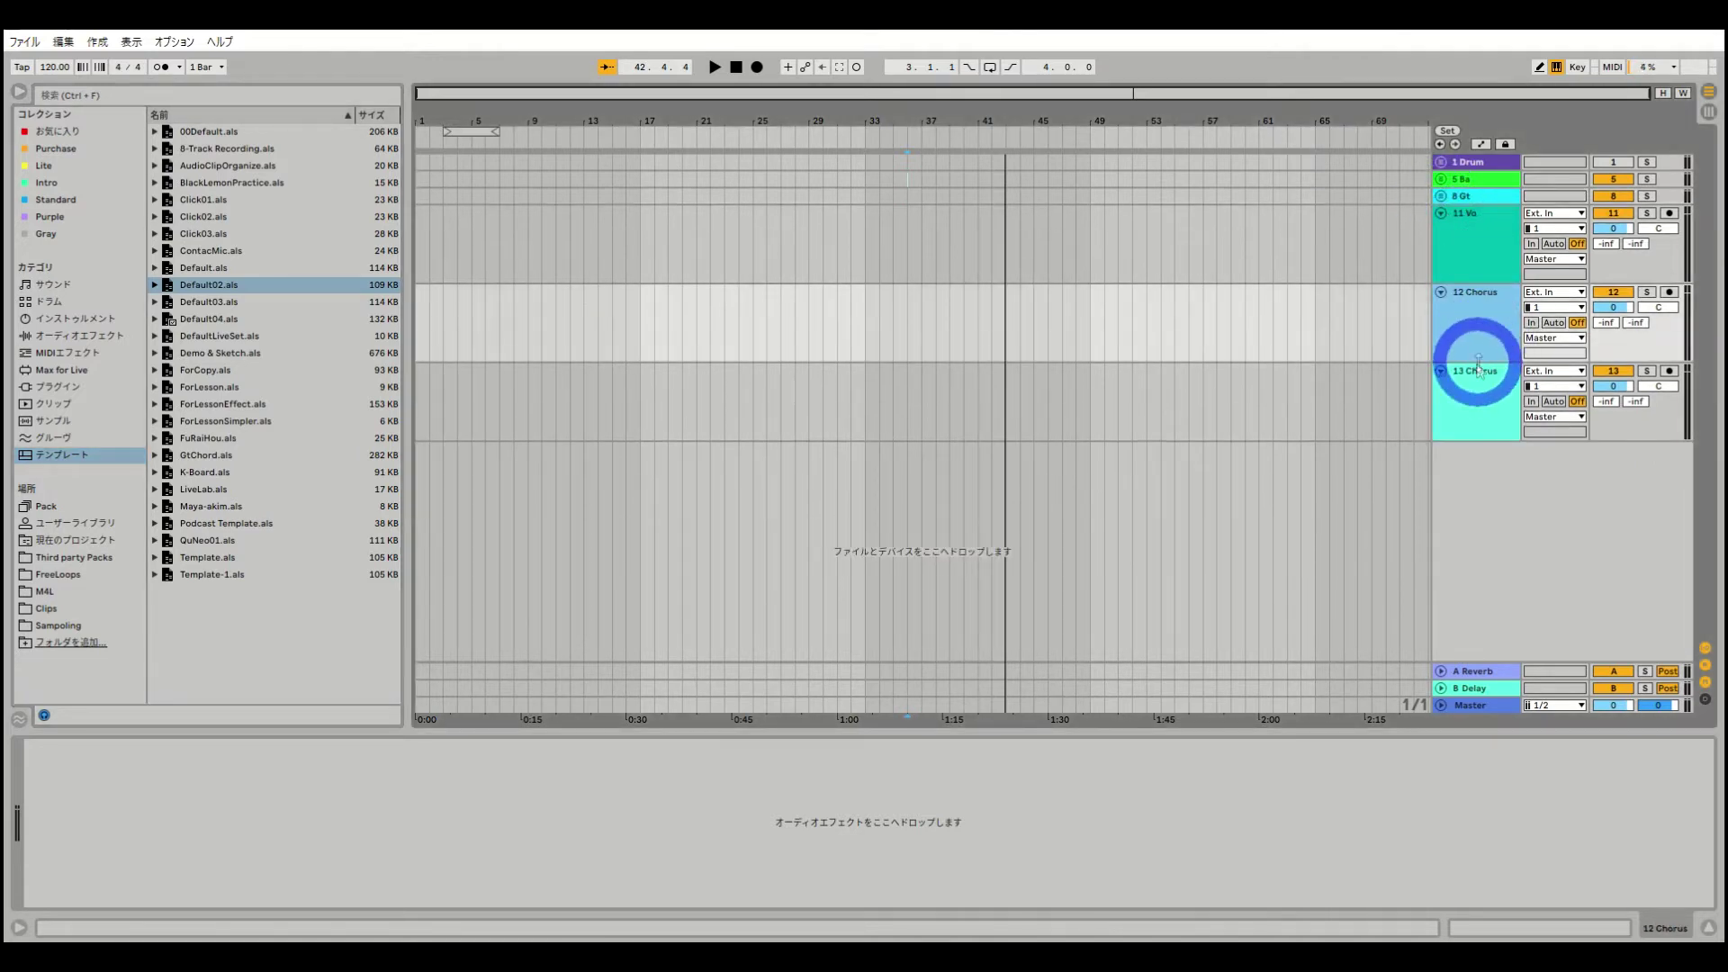
click(1482, 386)
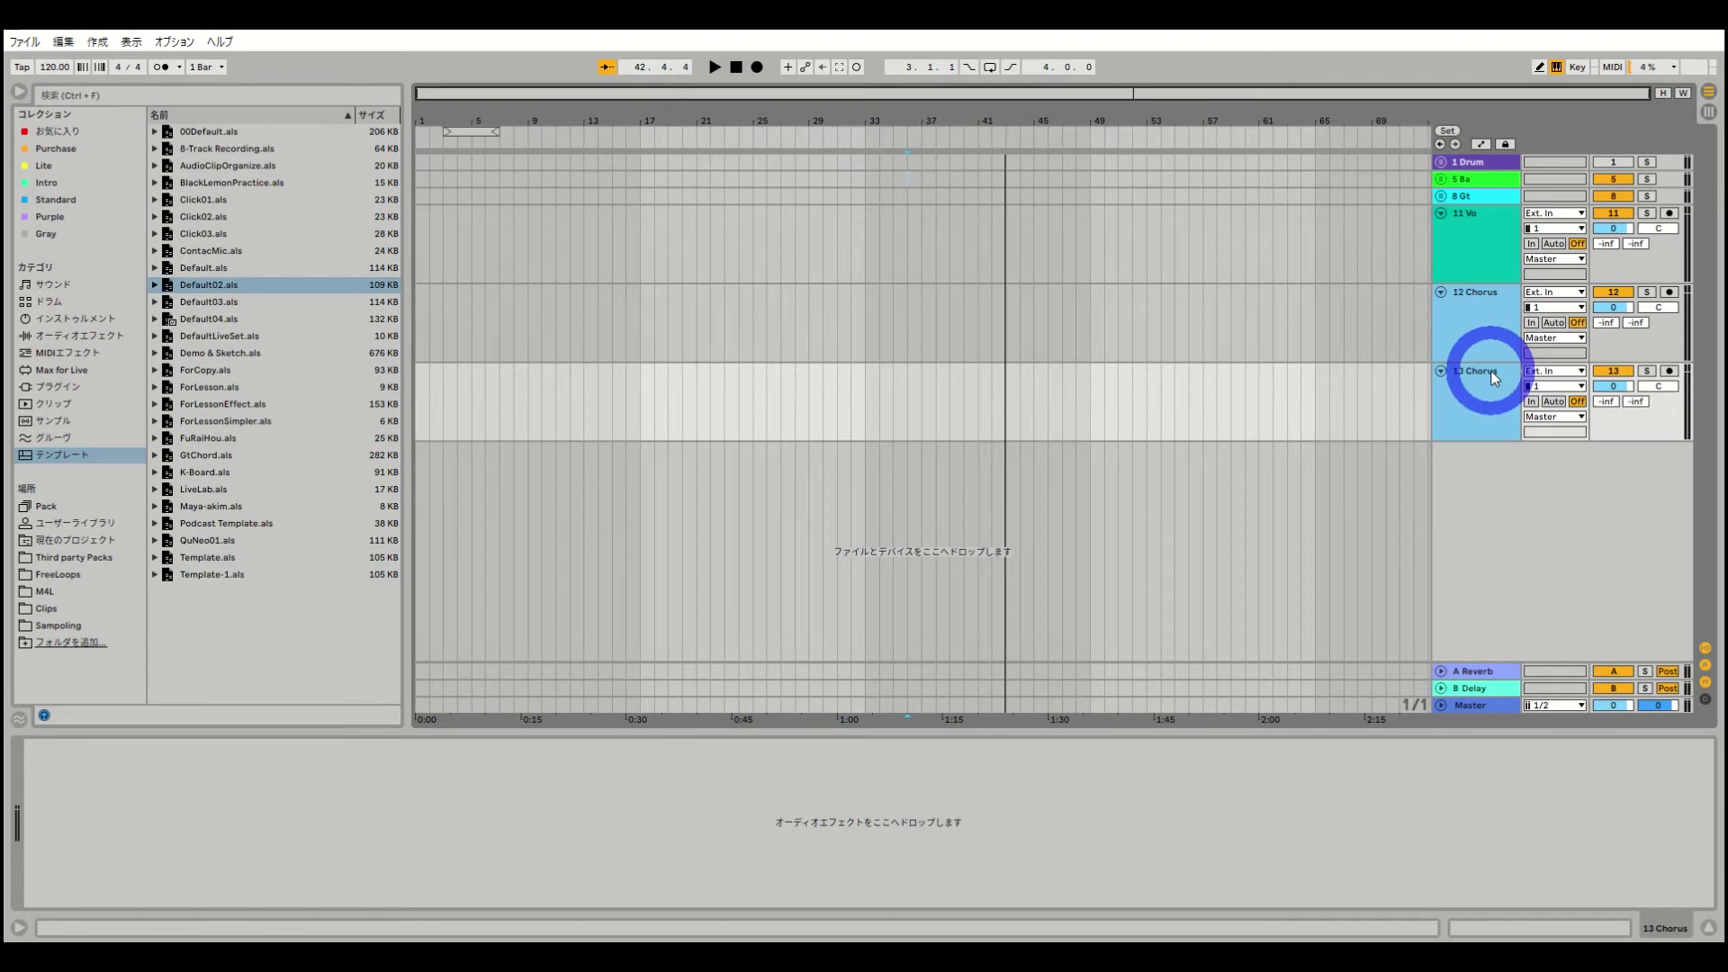
key(ctrl+g)
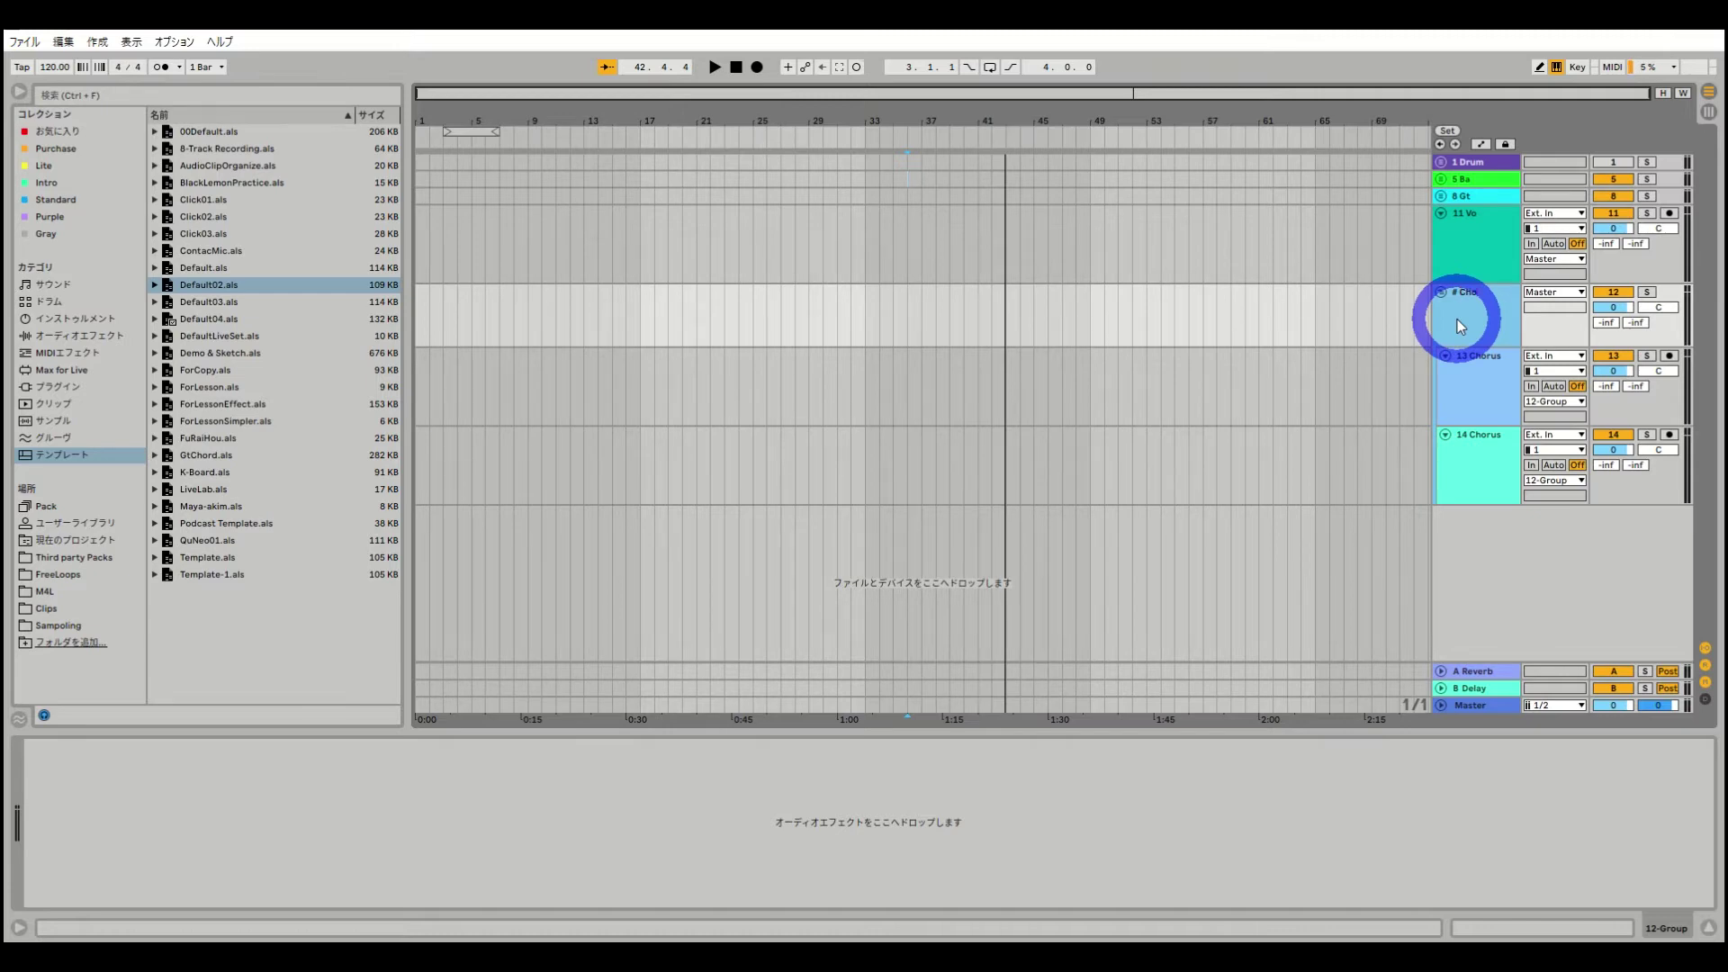
key(Return)
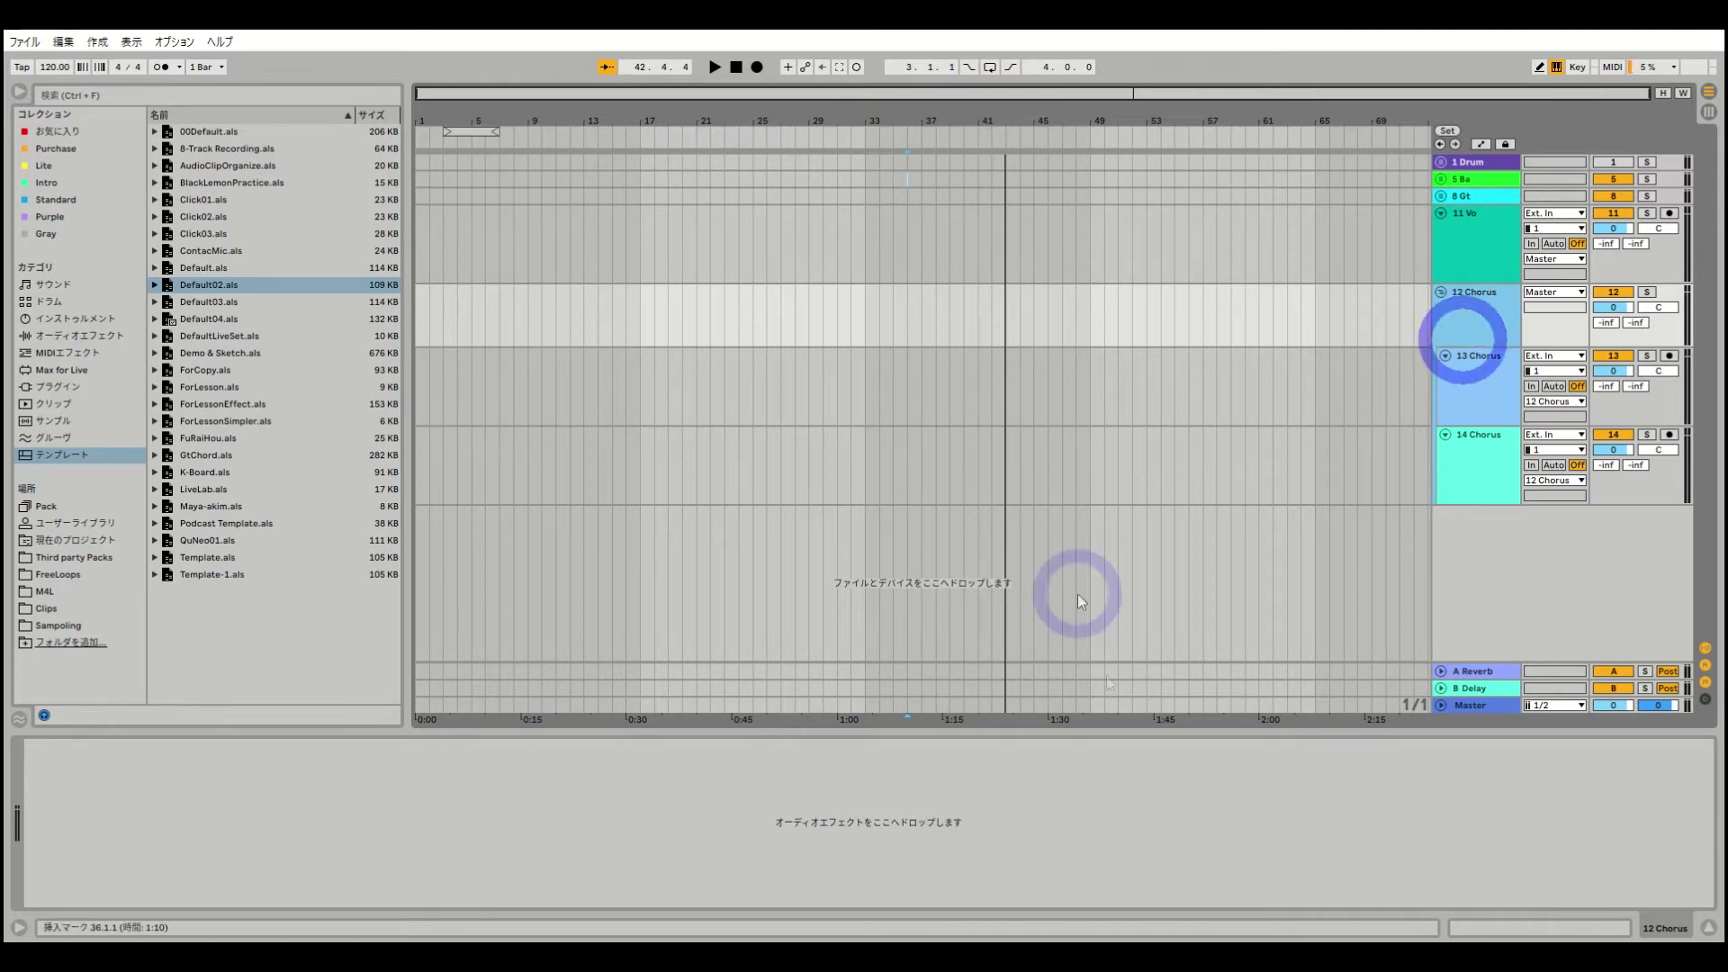
click(1441, 291)
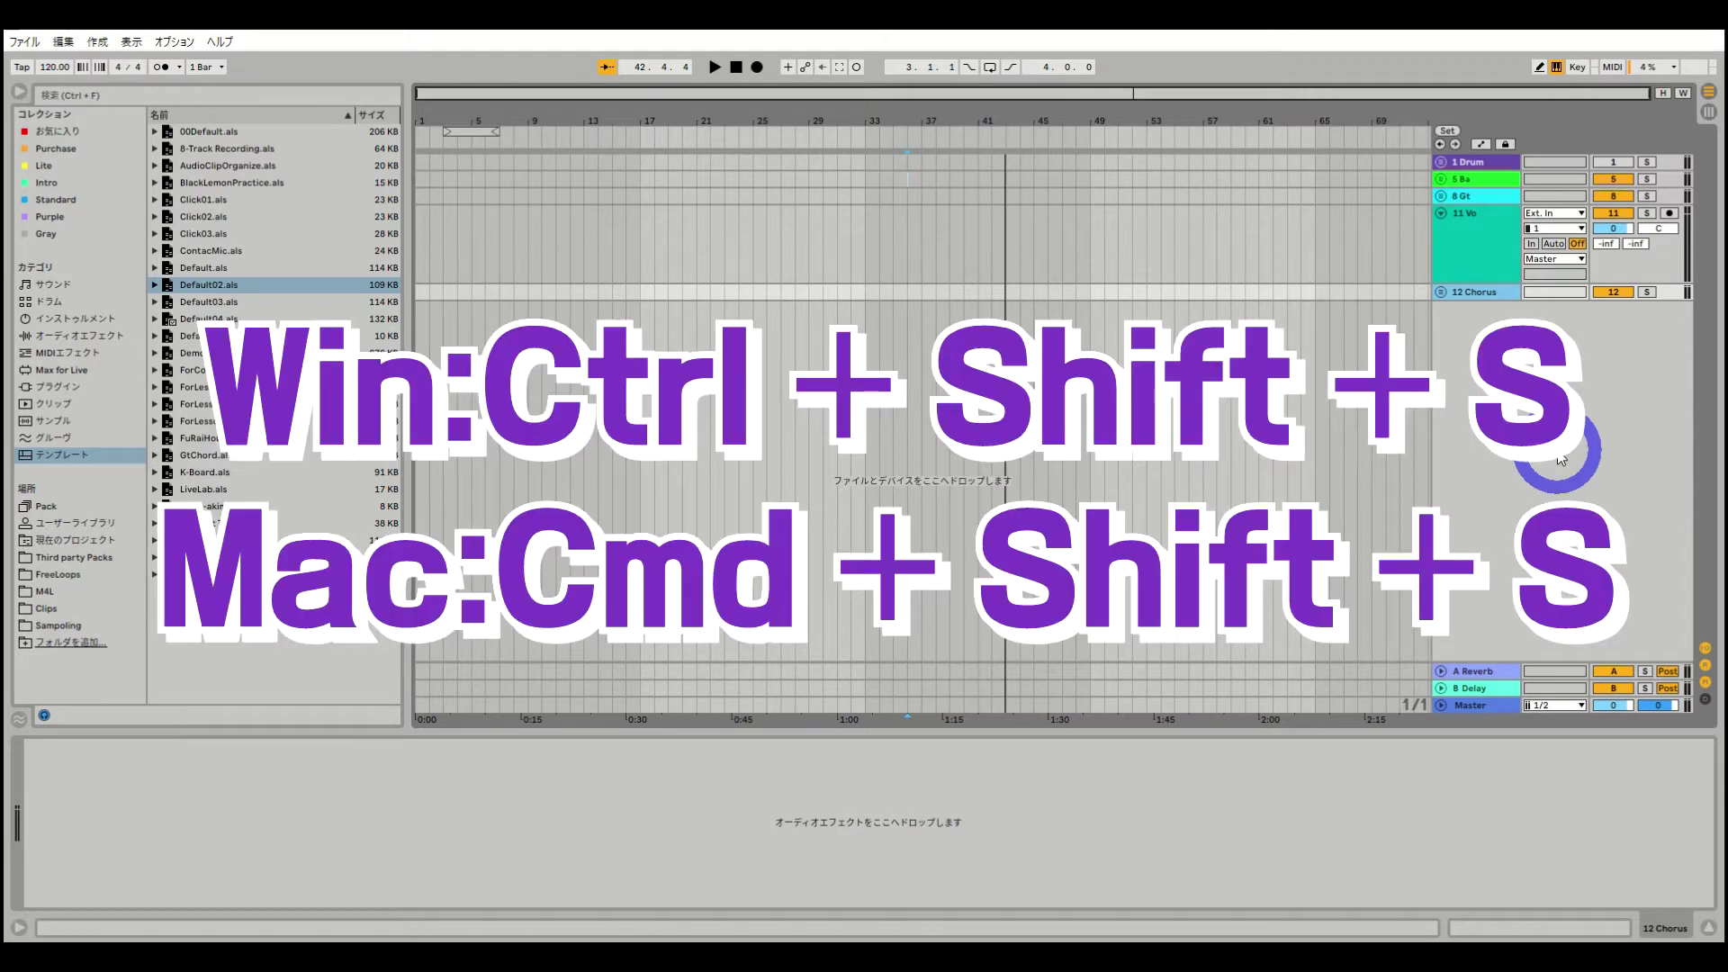
Start saving the Live Set under a new name and create and open a new folder named Rec for it
key(ctrl+shift+s)
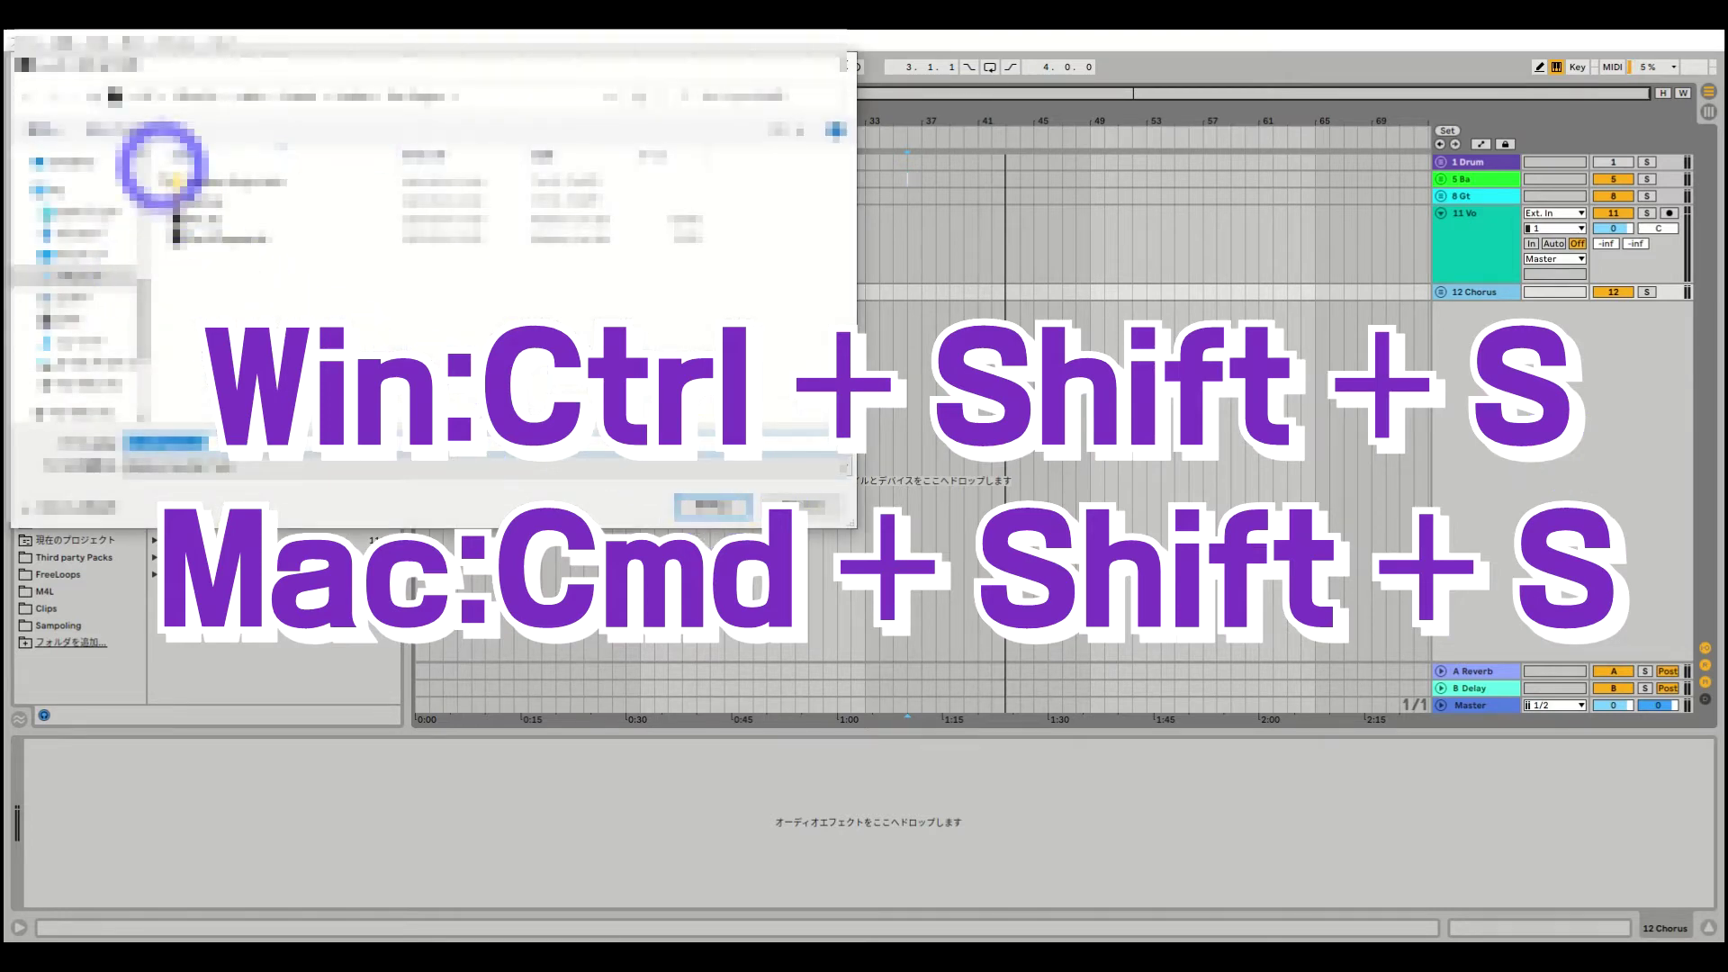
click(250, 97)
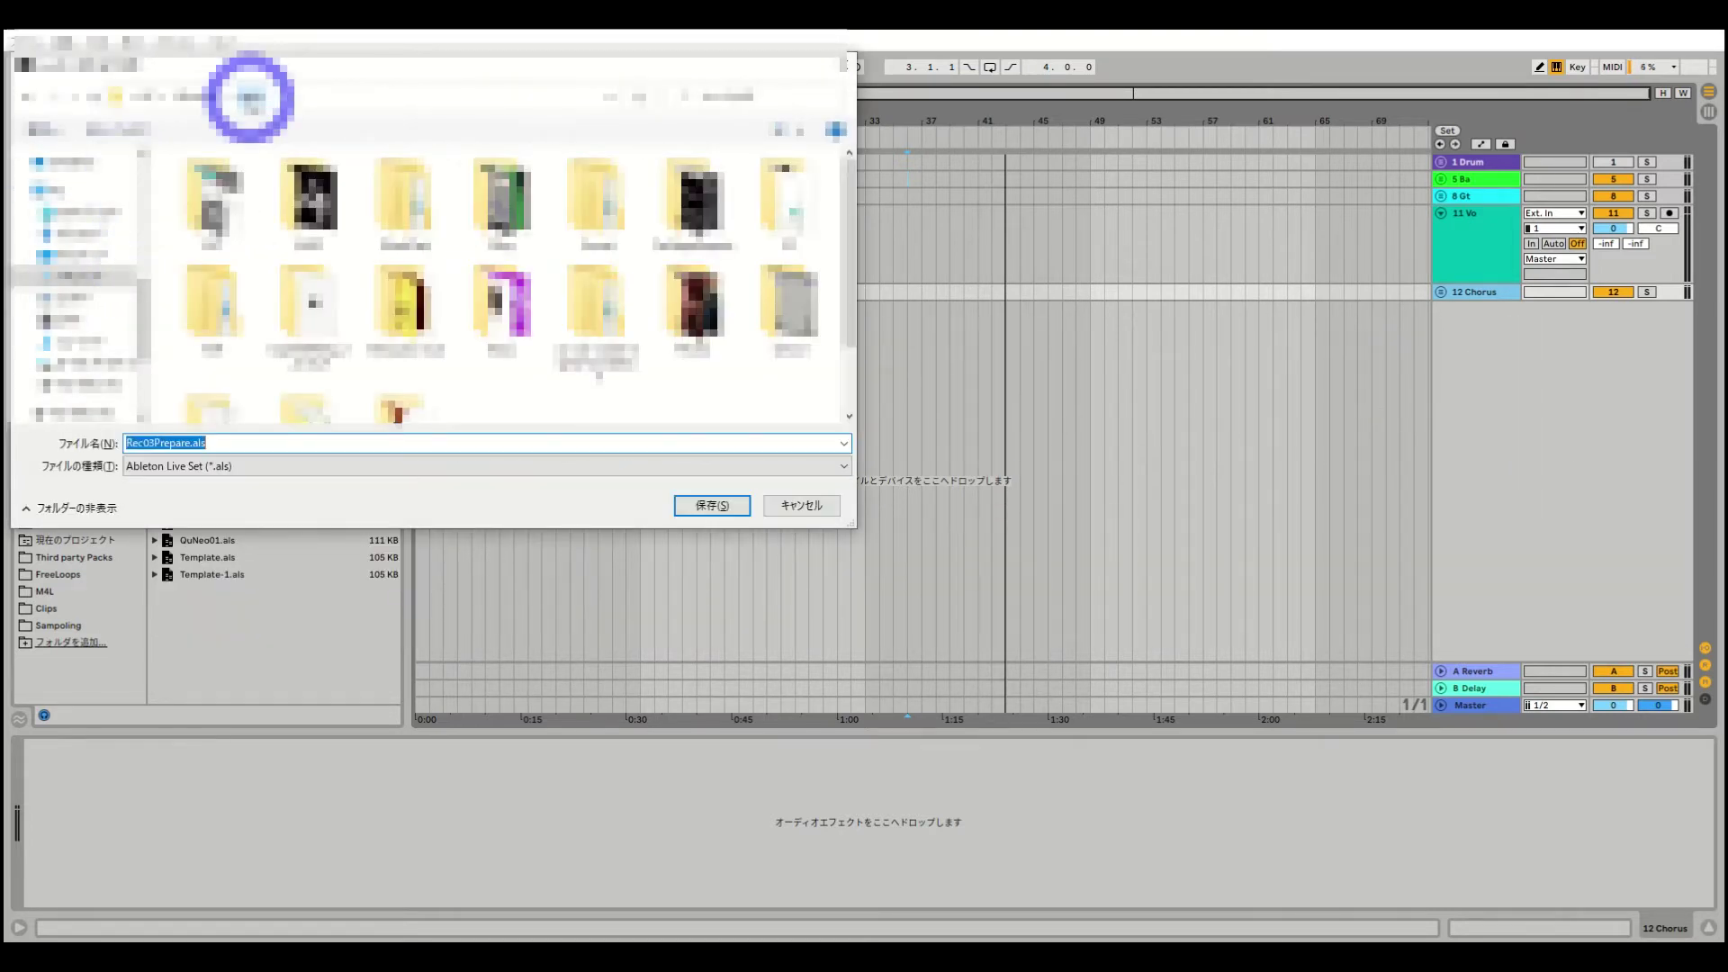
double_click(505, 301)
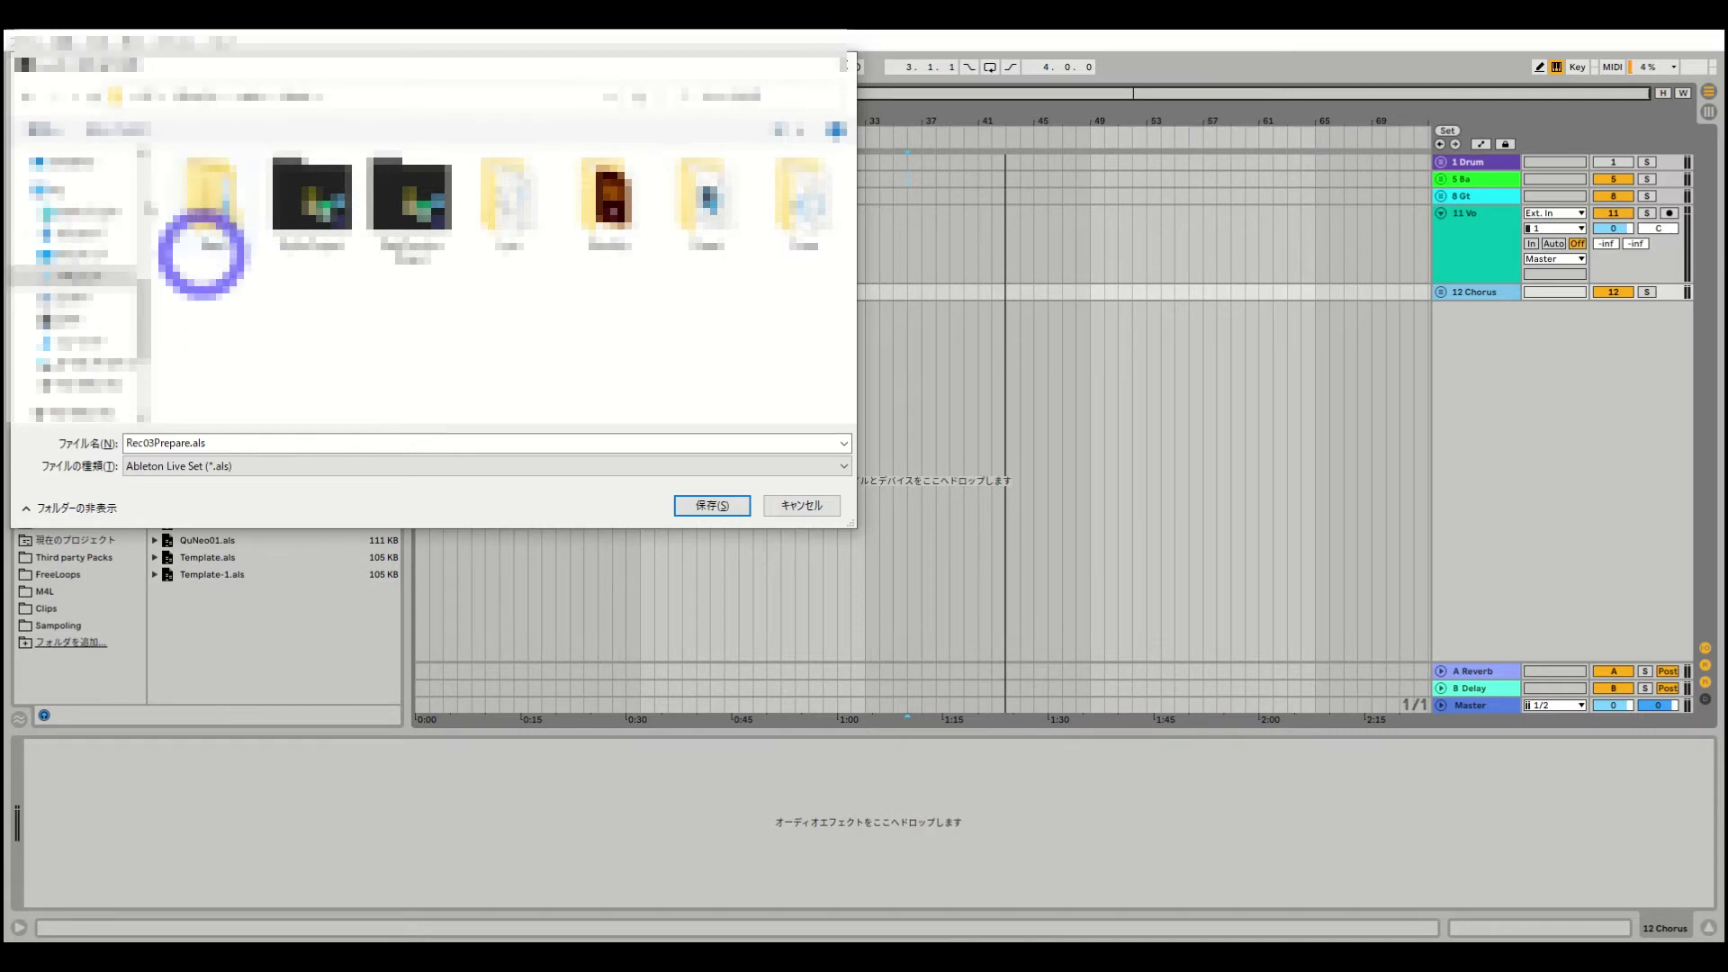
click(117, 129)
text(Rec)
key(Return)
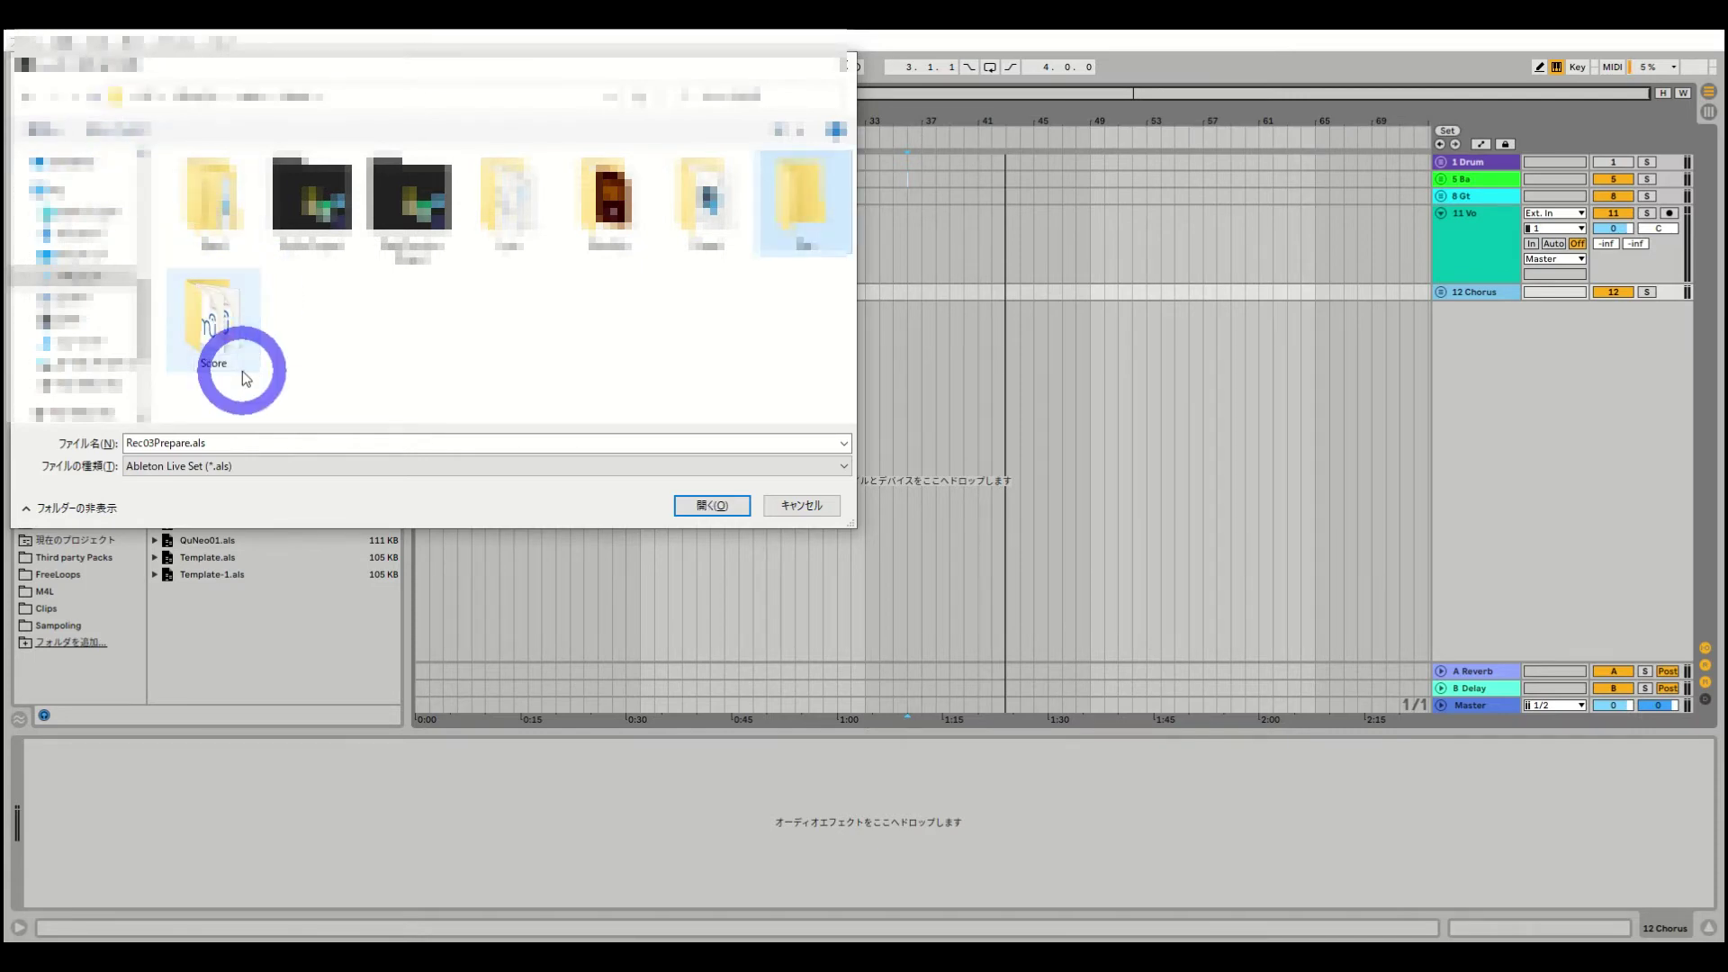
key(Return)
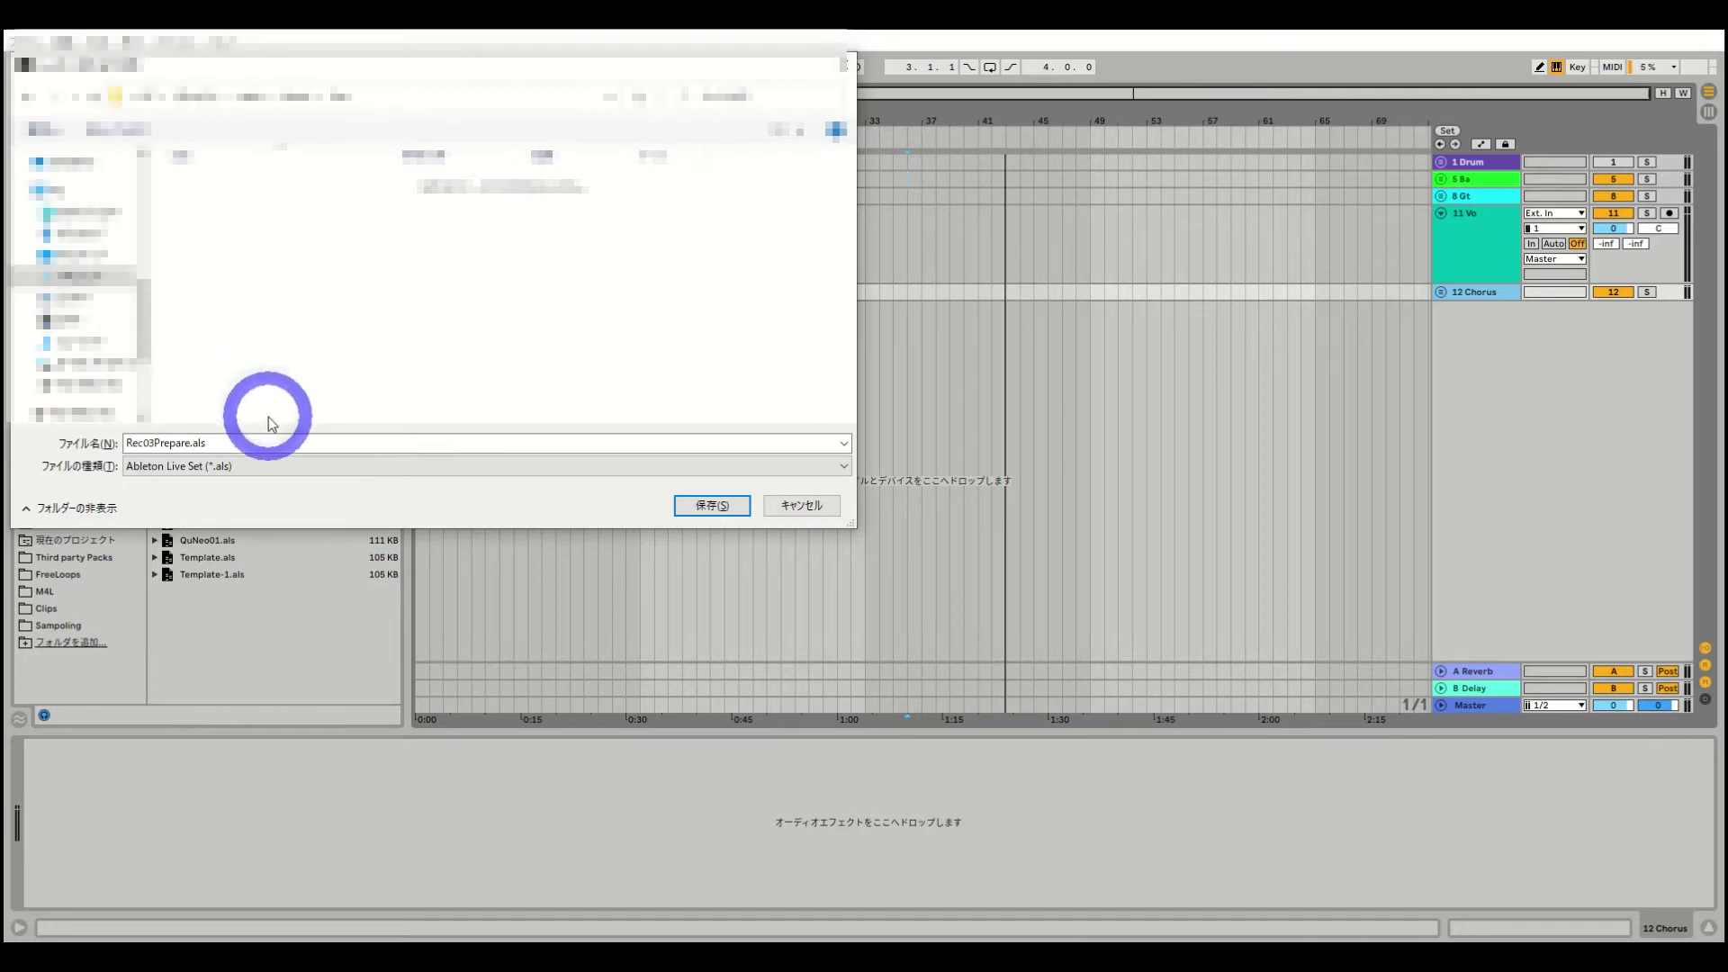
Save the Live Set in the new folder with the file name 210530BandName
double_click(265, 443)
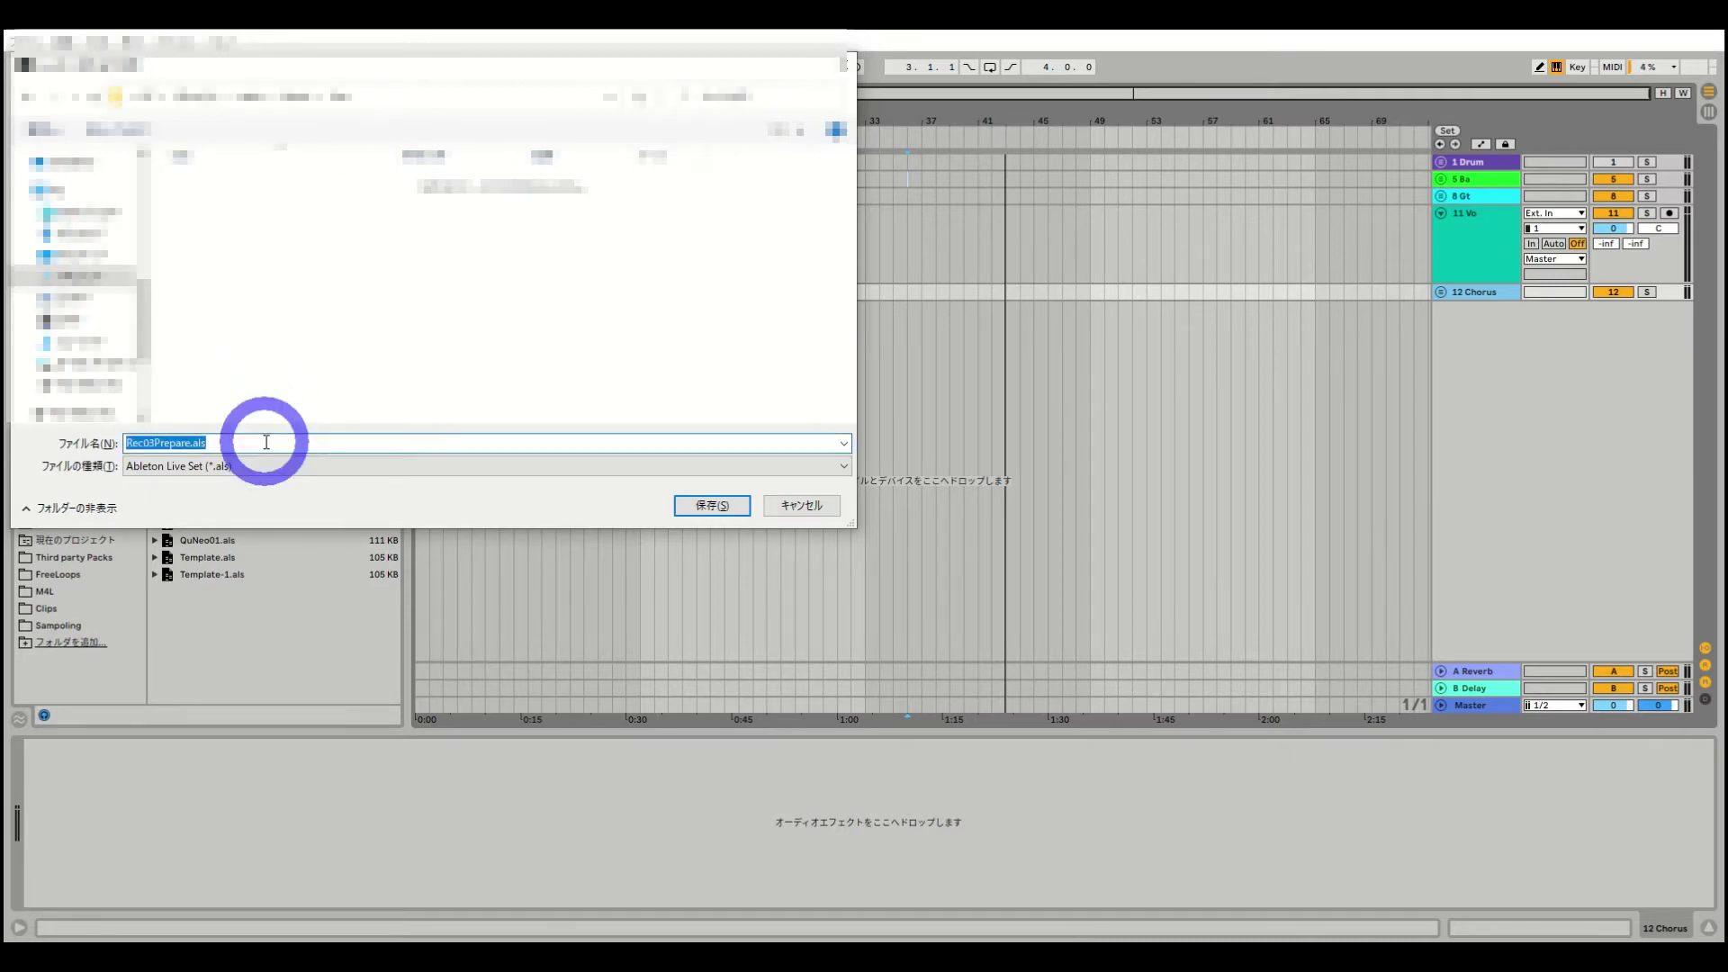
text(210530BandName)
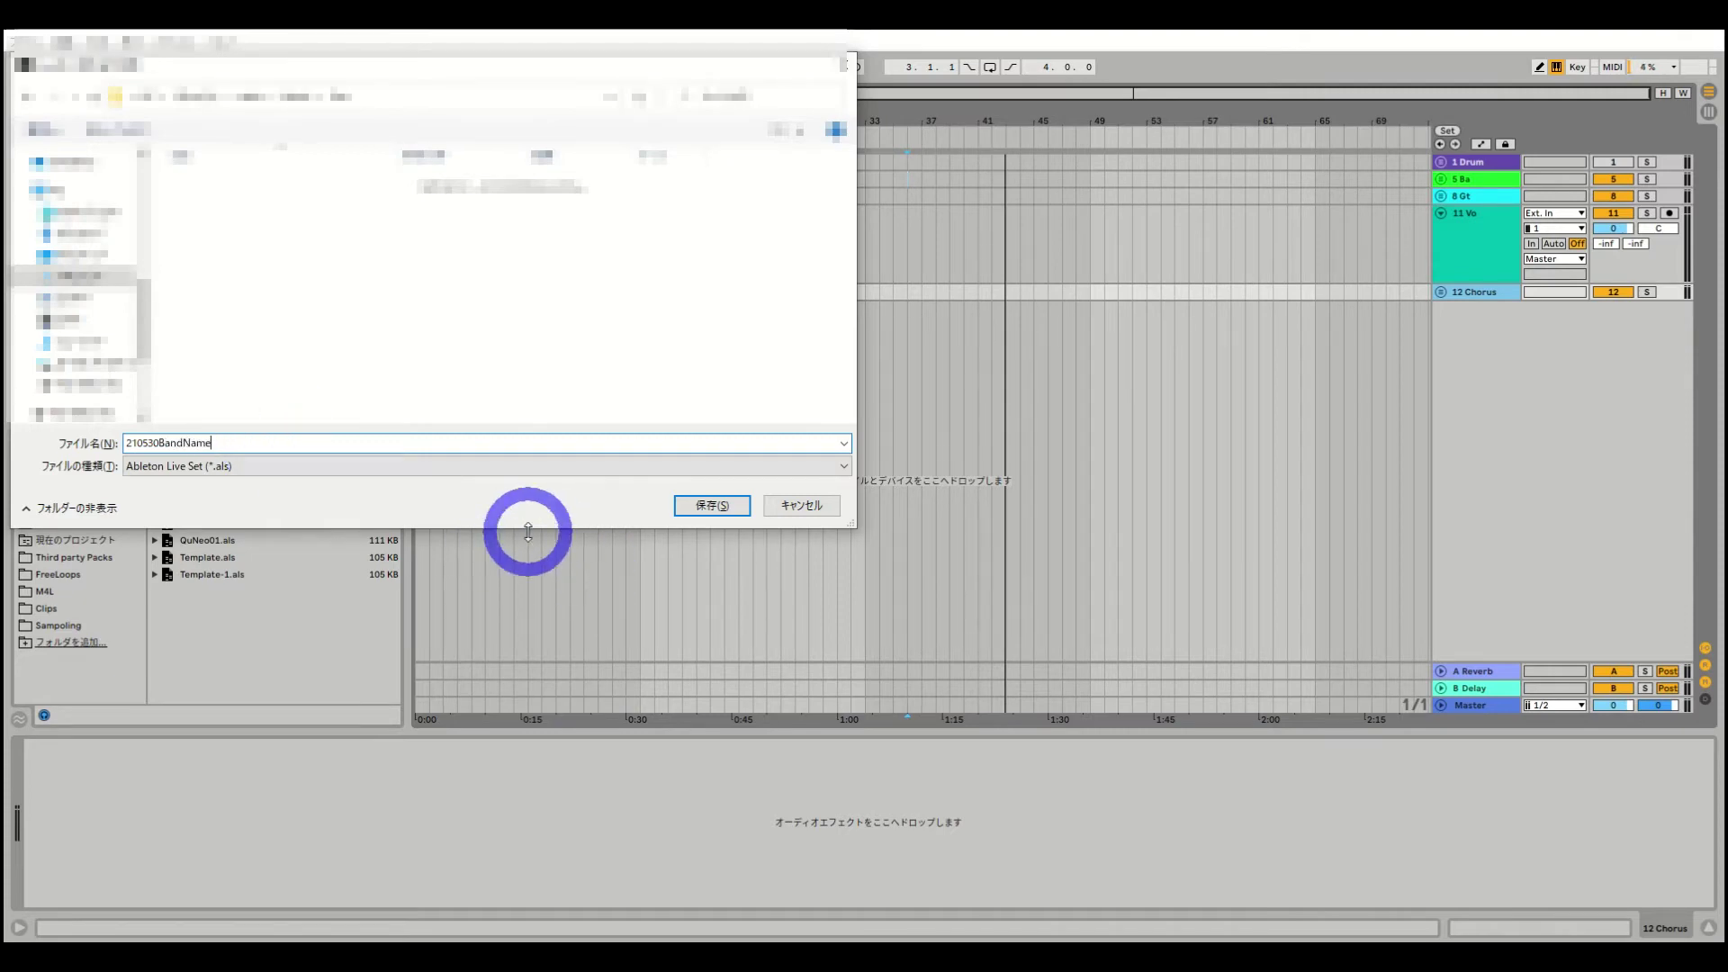
click(712, 506)
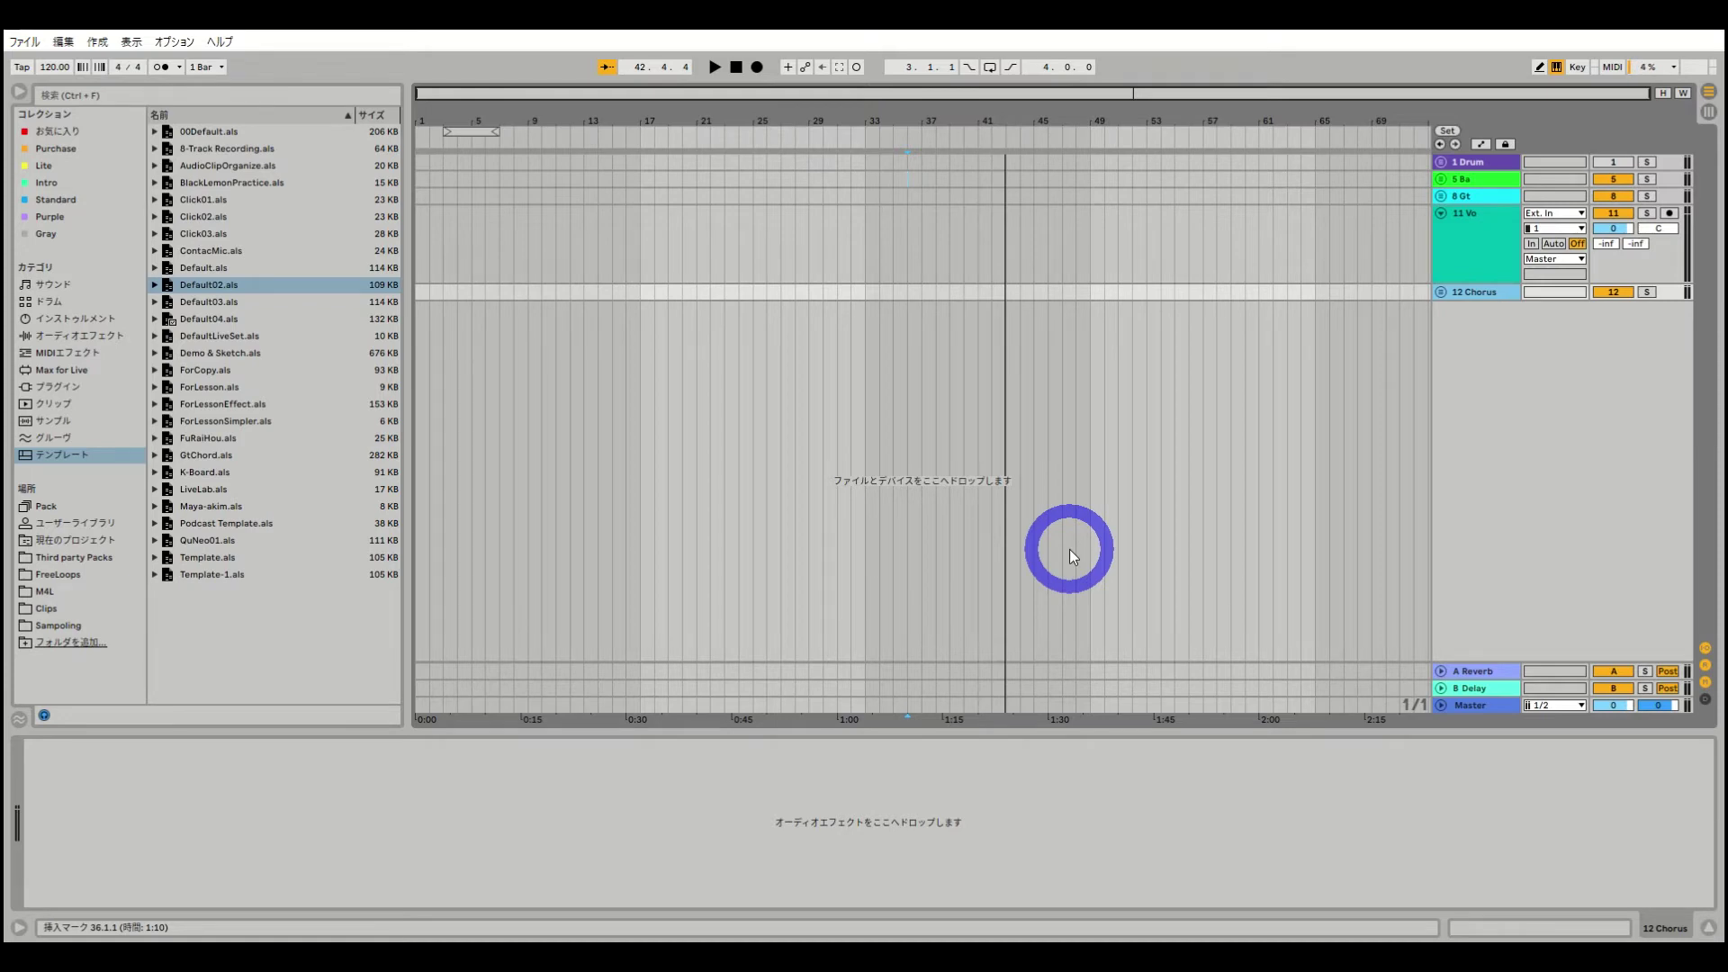
Save another version of the Live Set in the same project folder as 210530BandNameTitle.als
key(ctrl+shift+s)
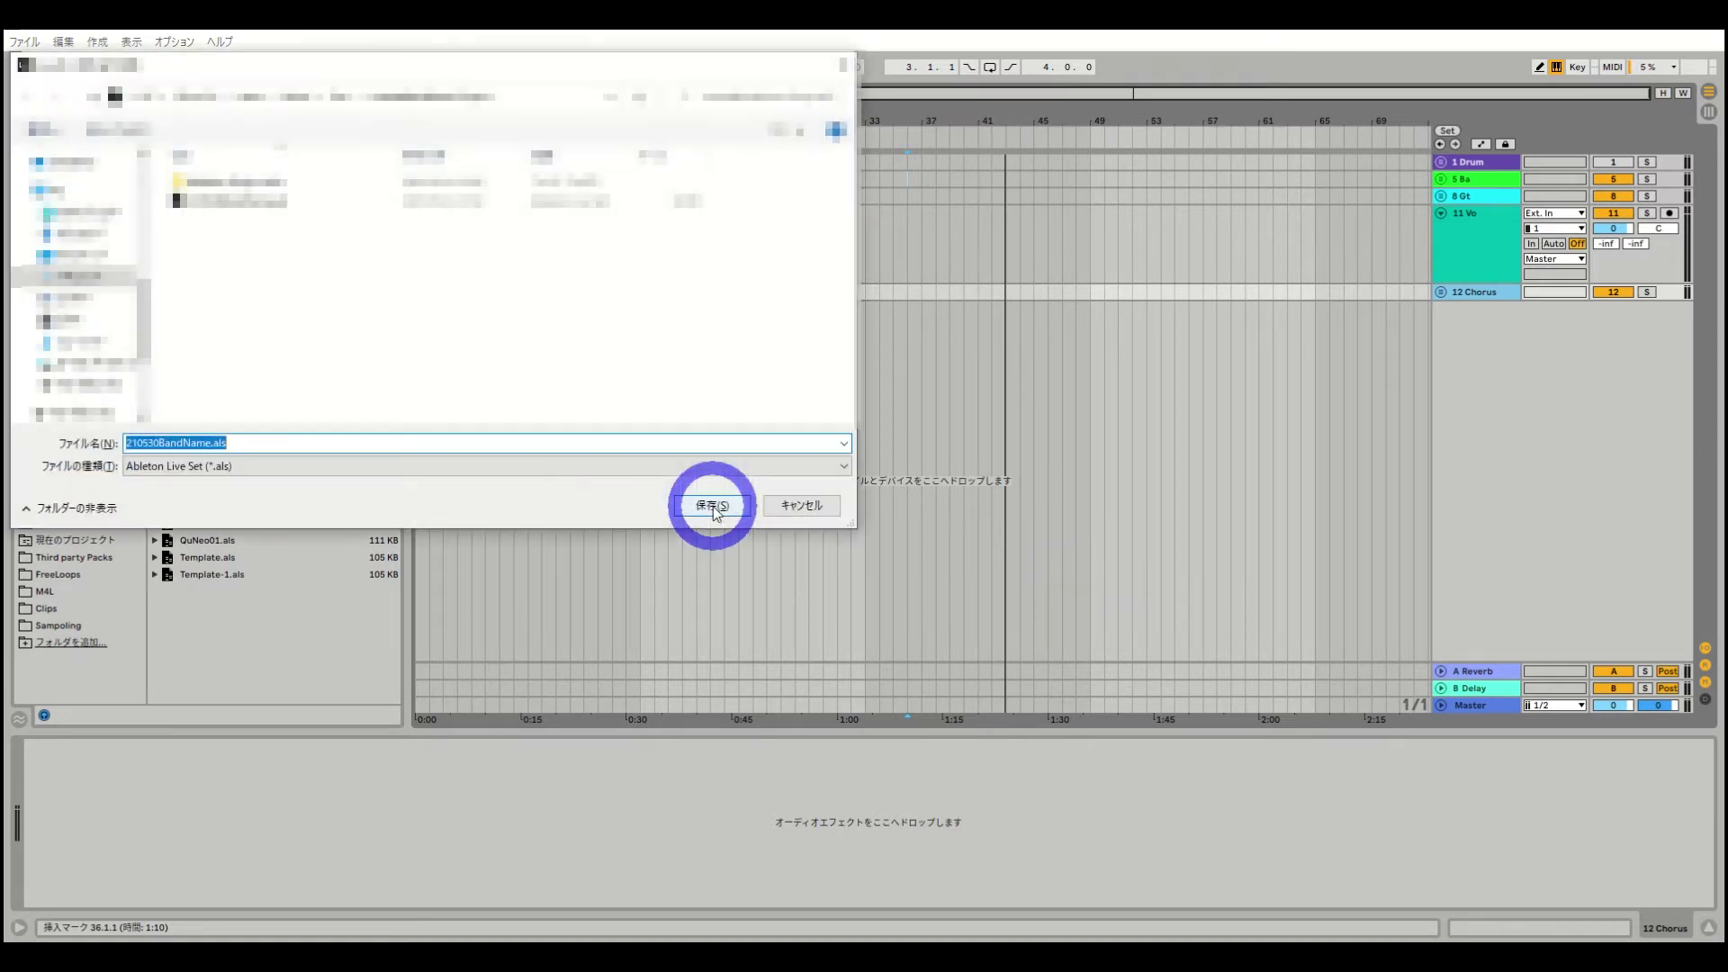
click(161, 442)
click(211, 447)
text(Title)
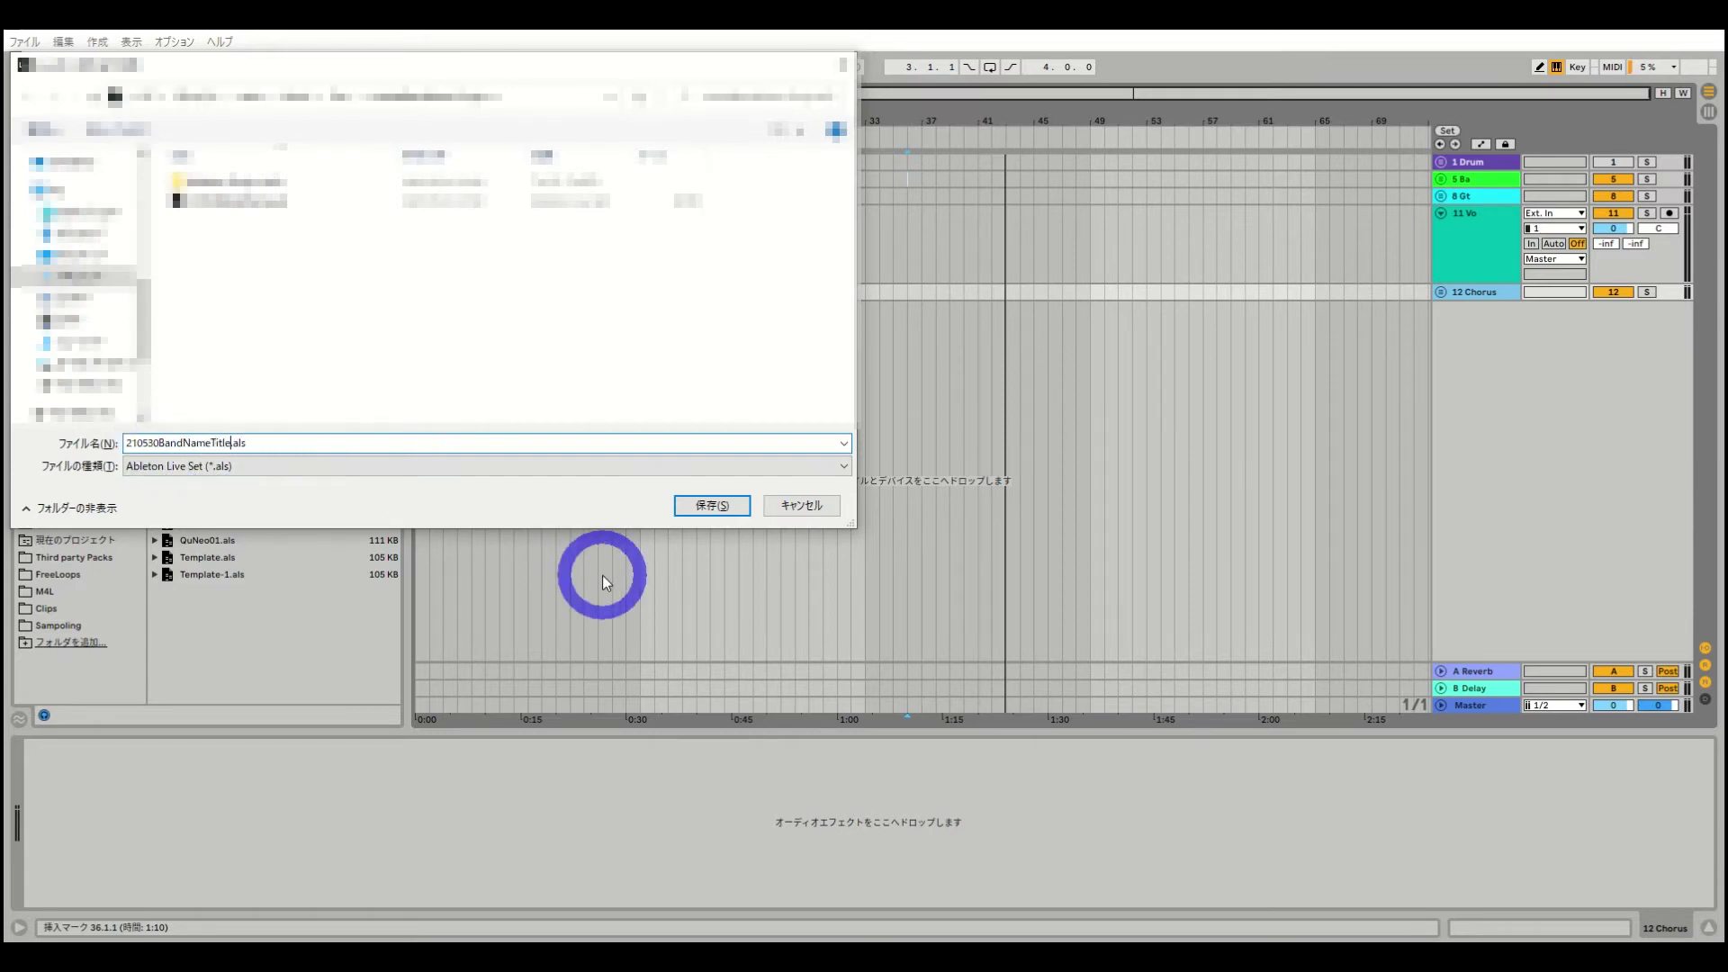
key(Return)
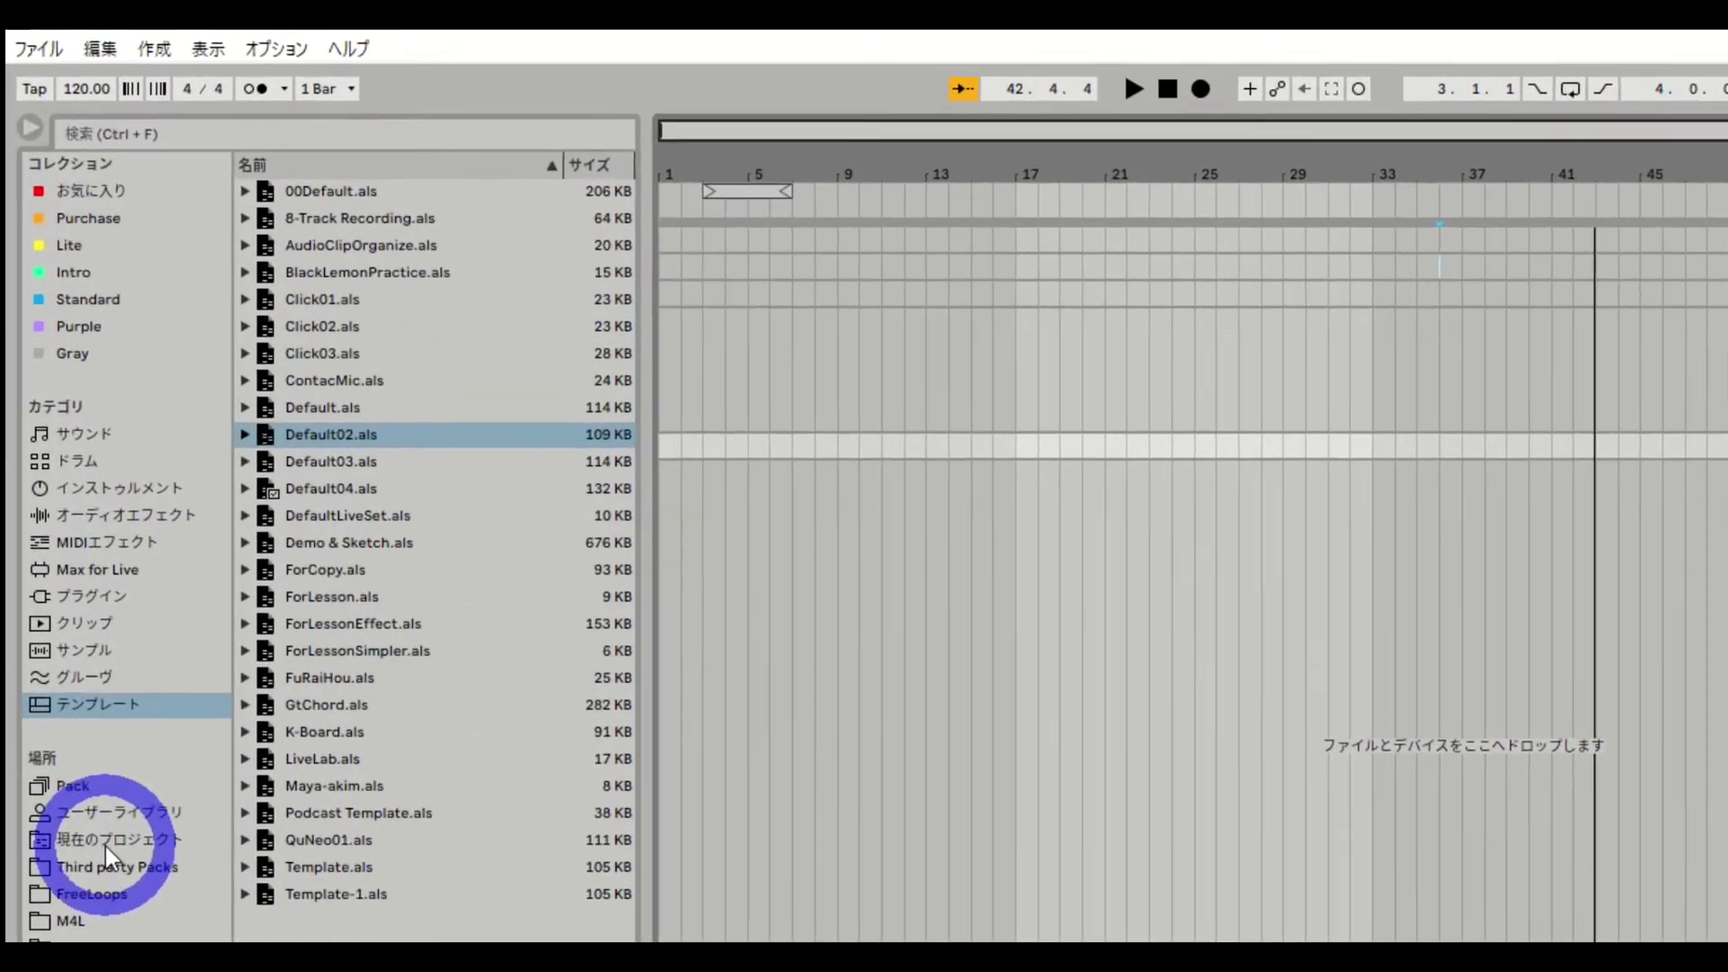
Show the current project's files in the browser and check the two saved sets, 210530BandName.als and 210530BandNameTitle.als
click(75, 540)
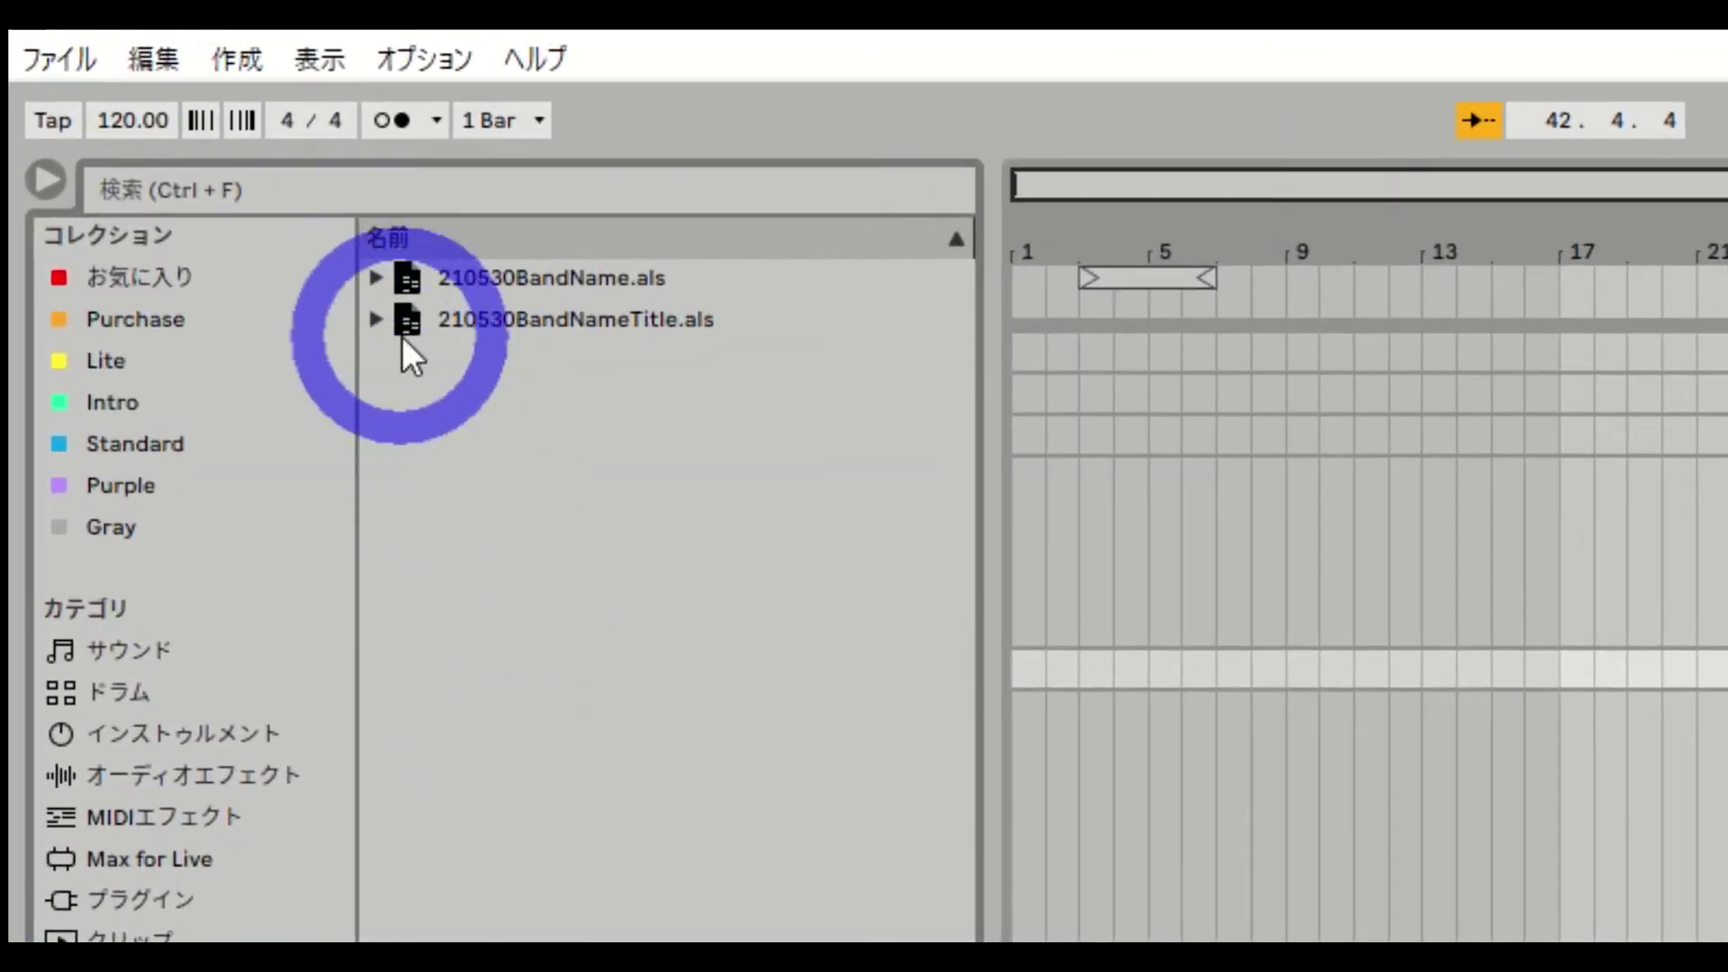
click(572, 279)
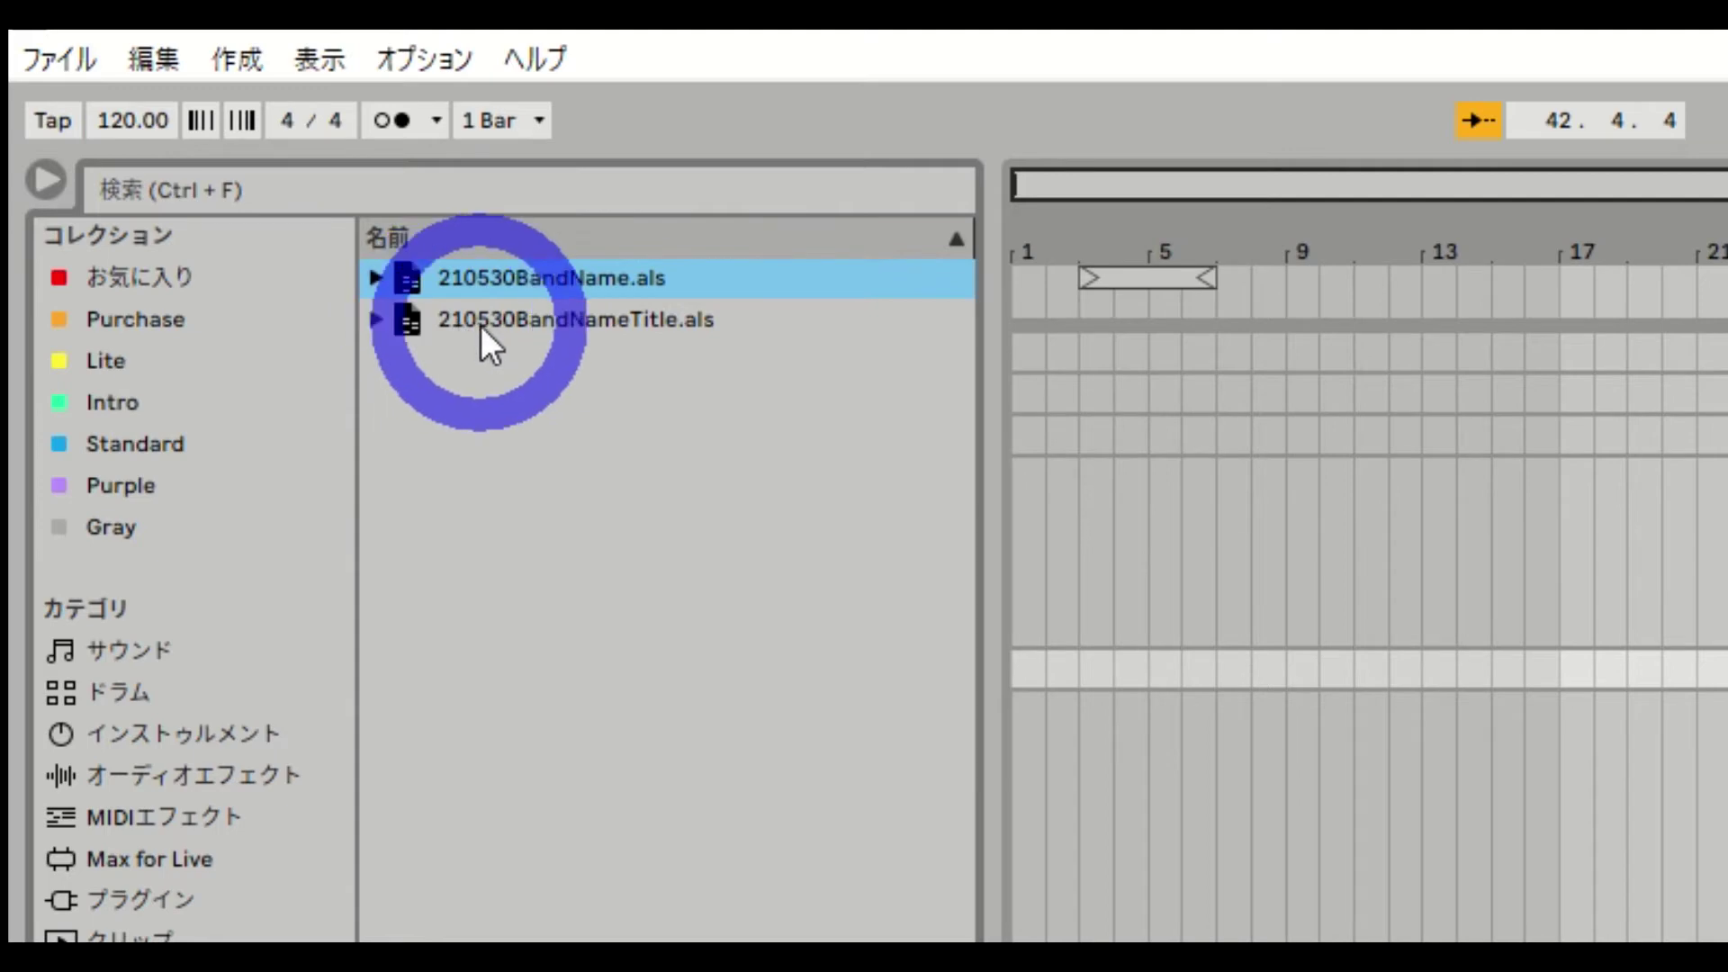
click(655, 322)
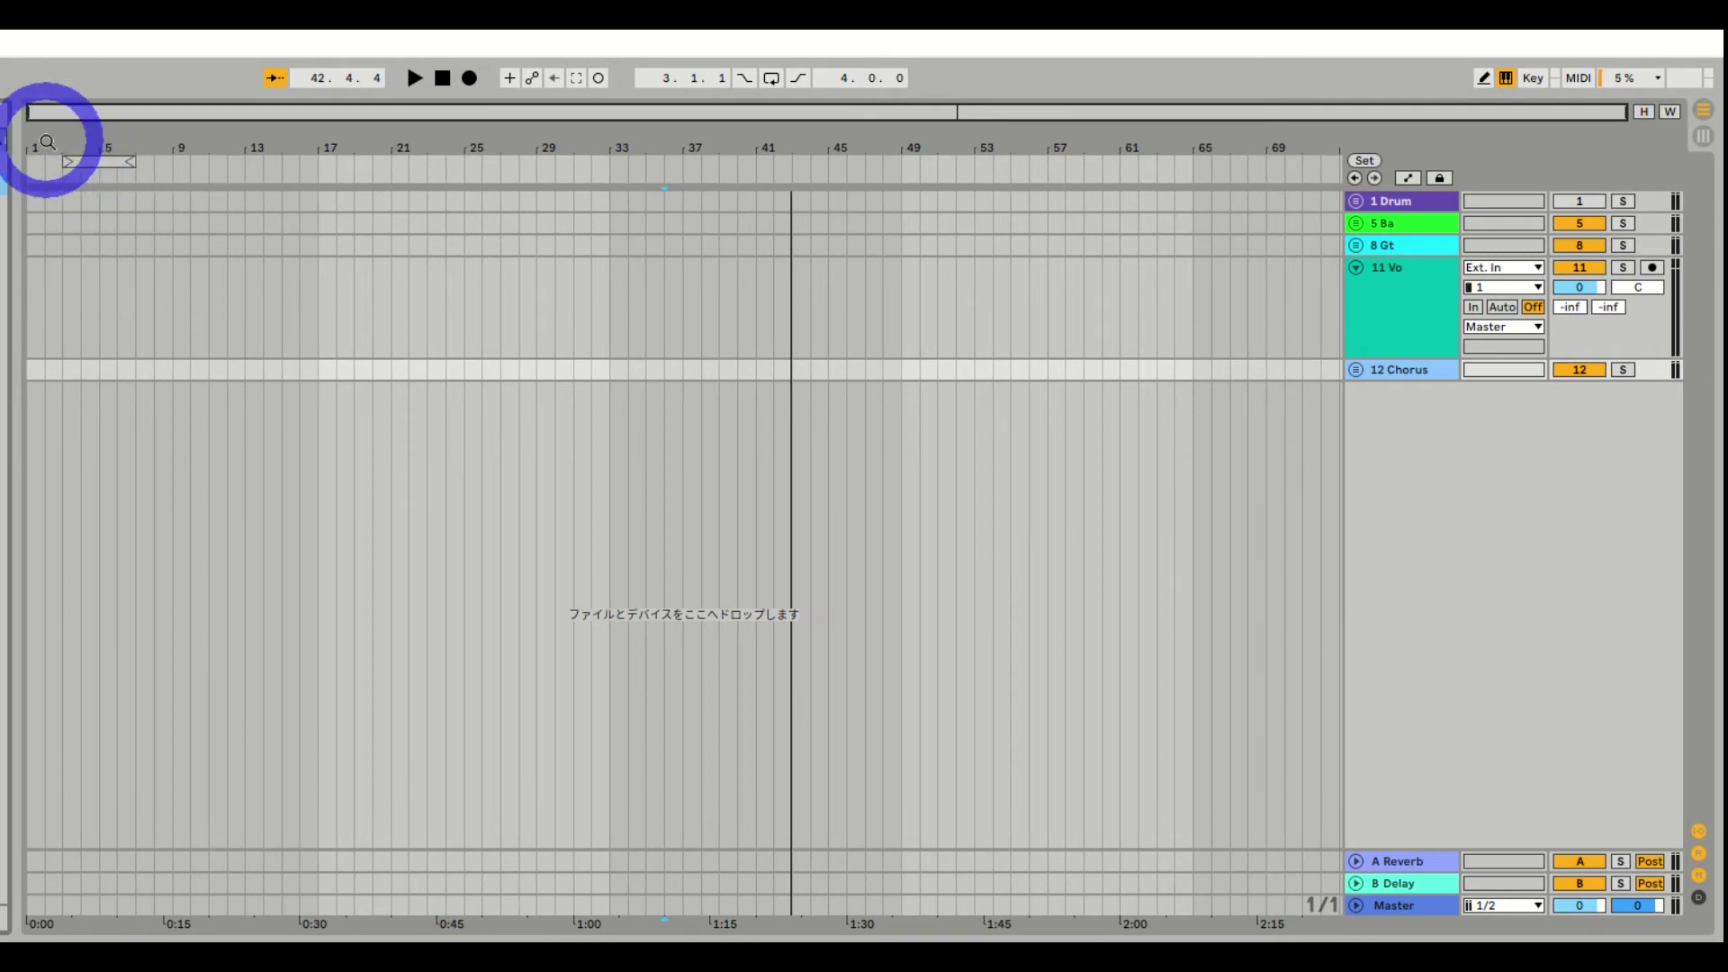
Add a locator at bar 5 of the arrangement and name it Intro
right_click(100, 171)
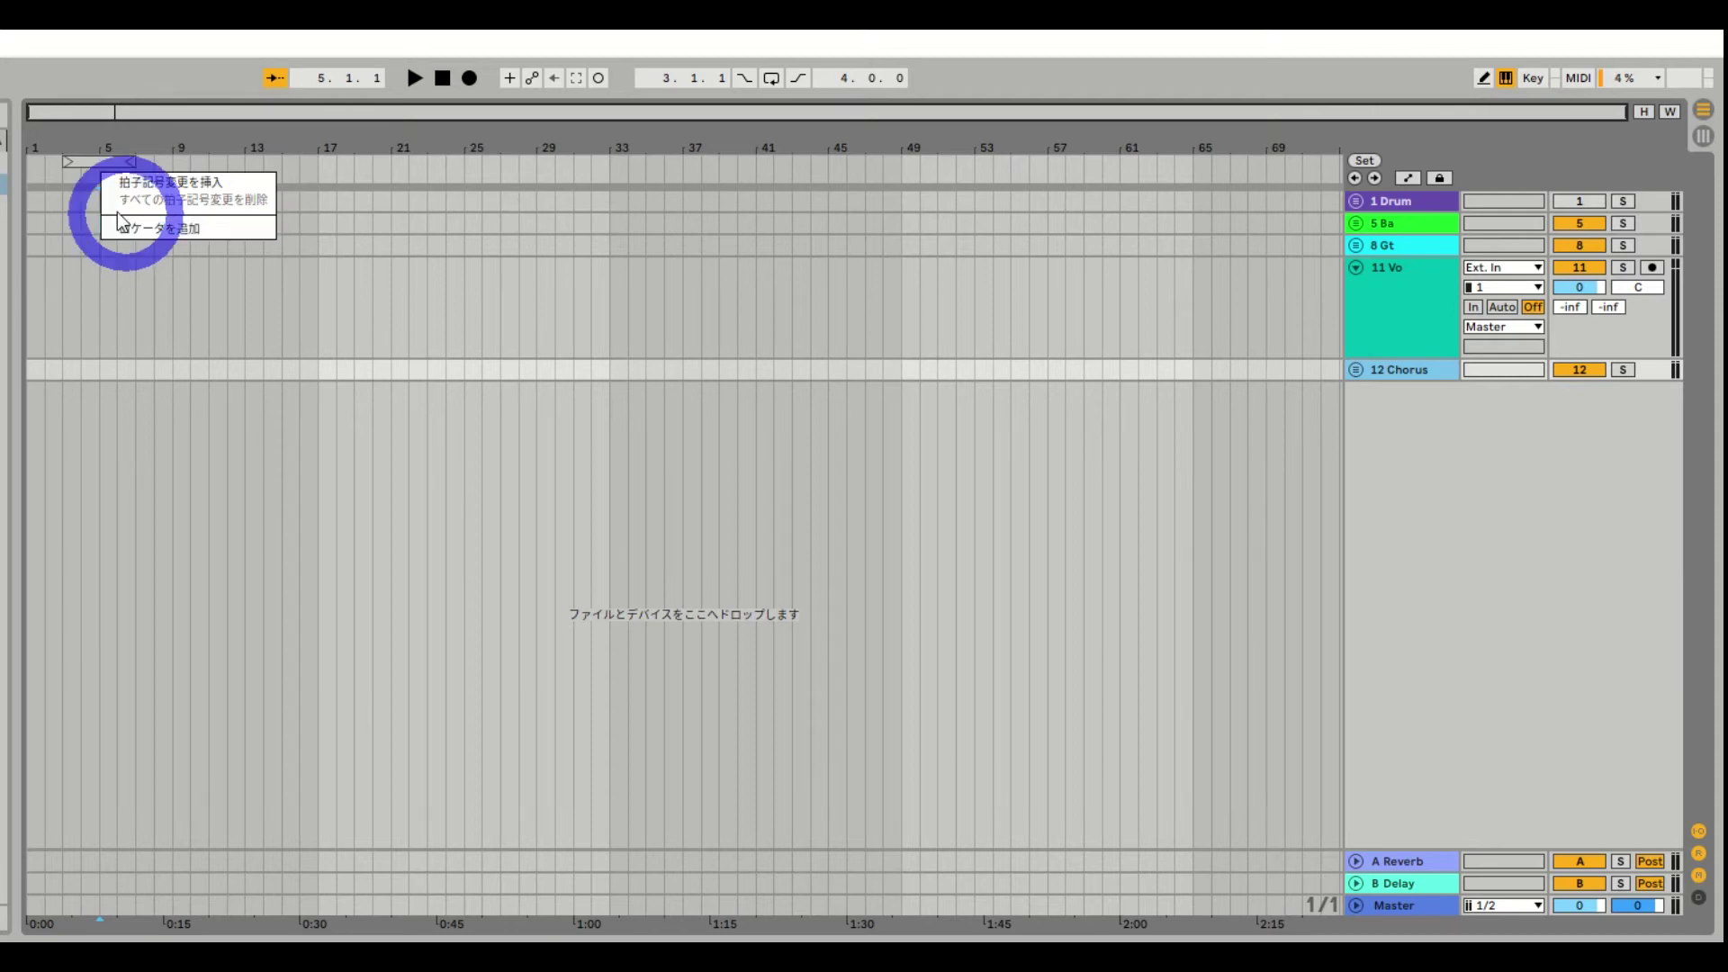
click(85, 215)
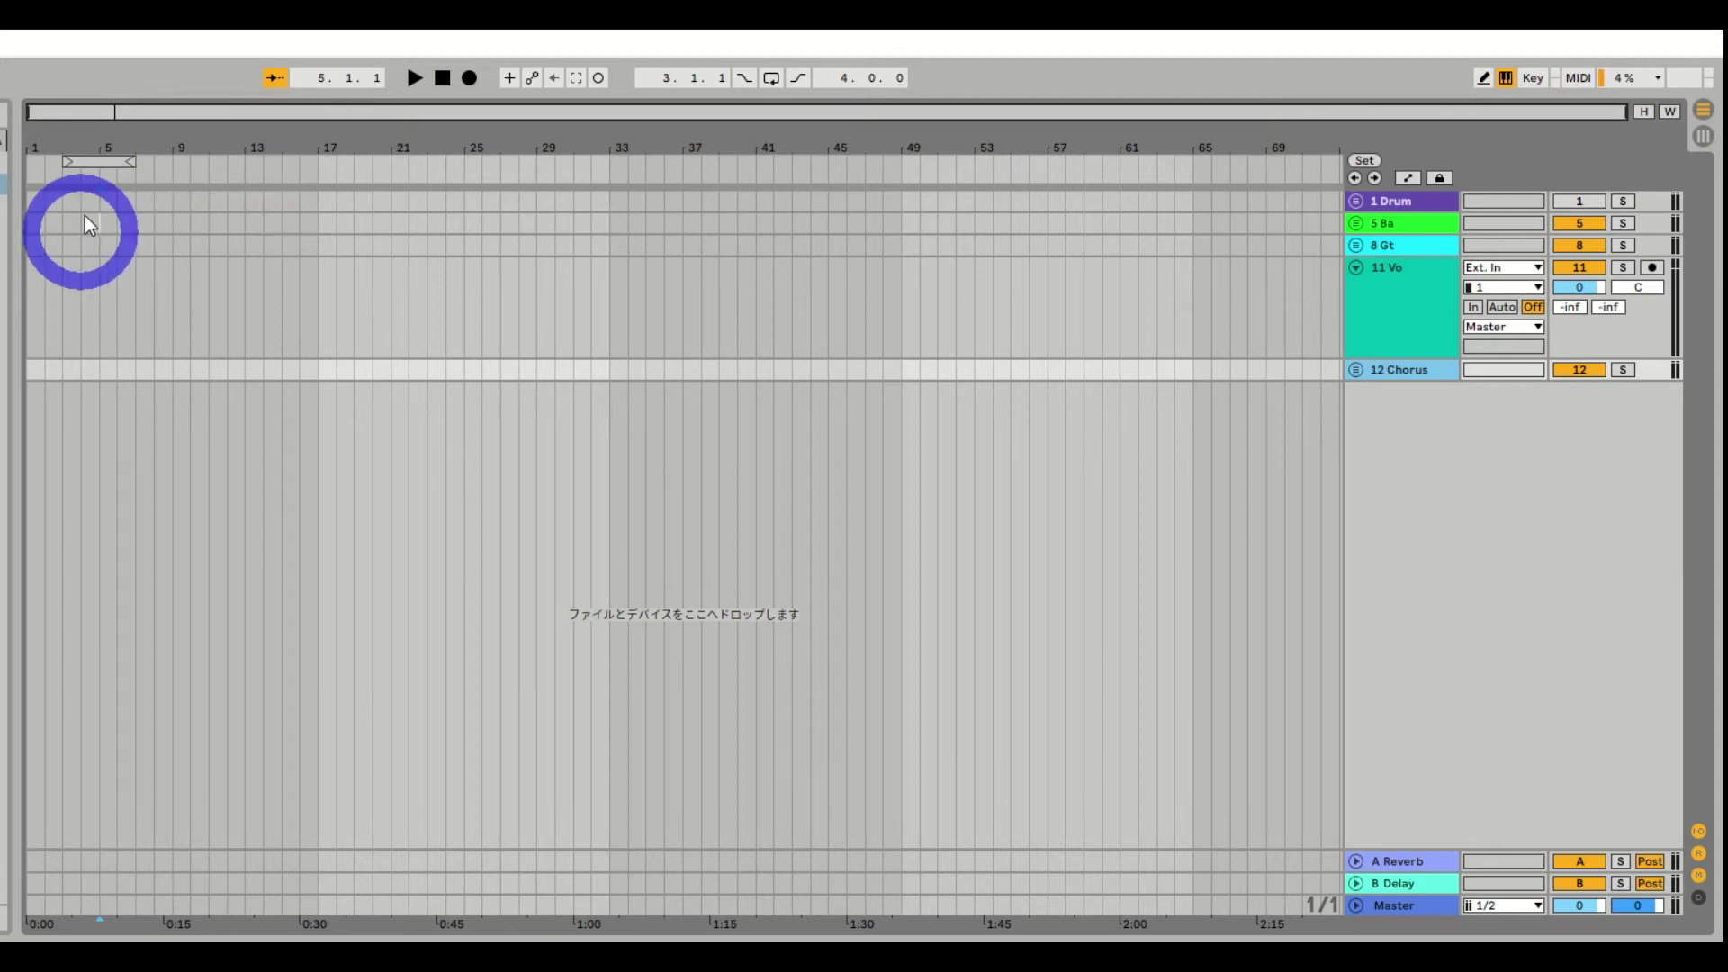
right_click(99, 169)
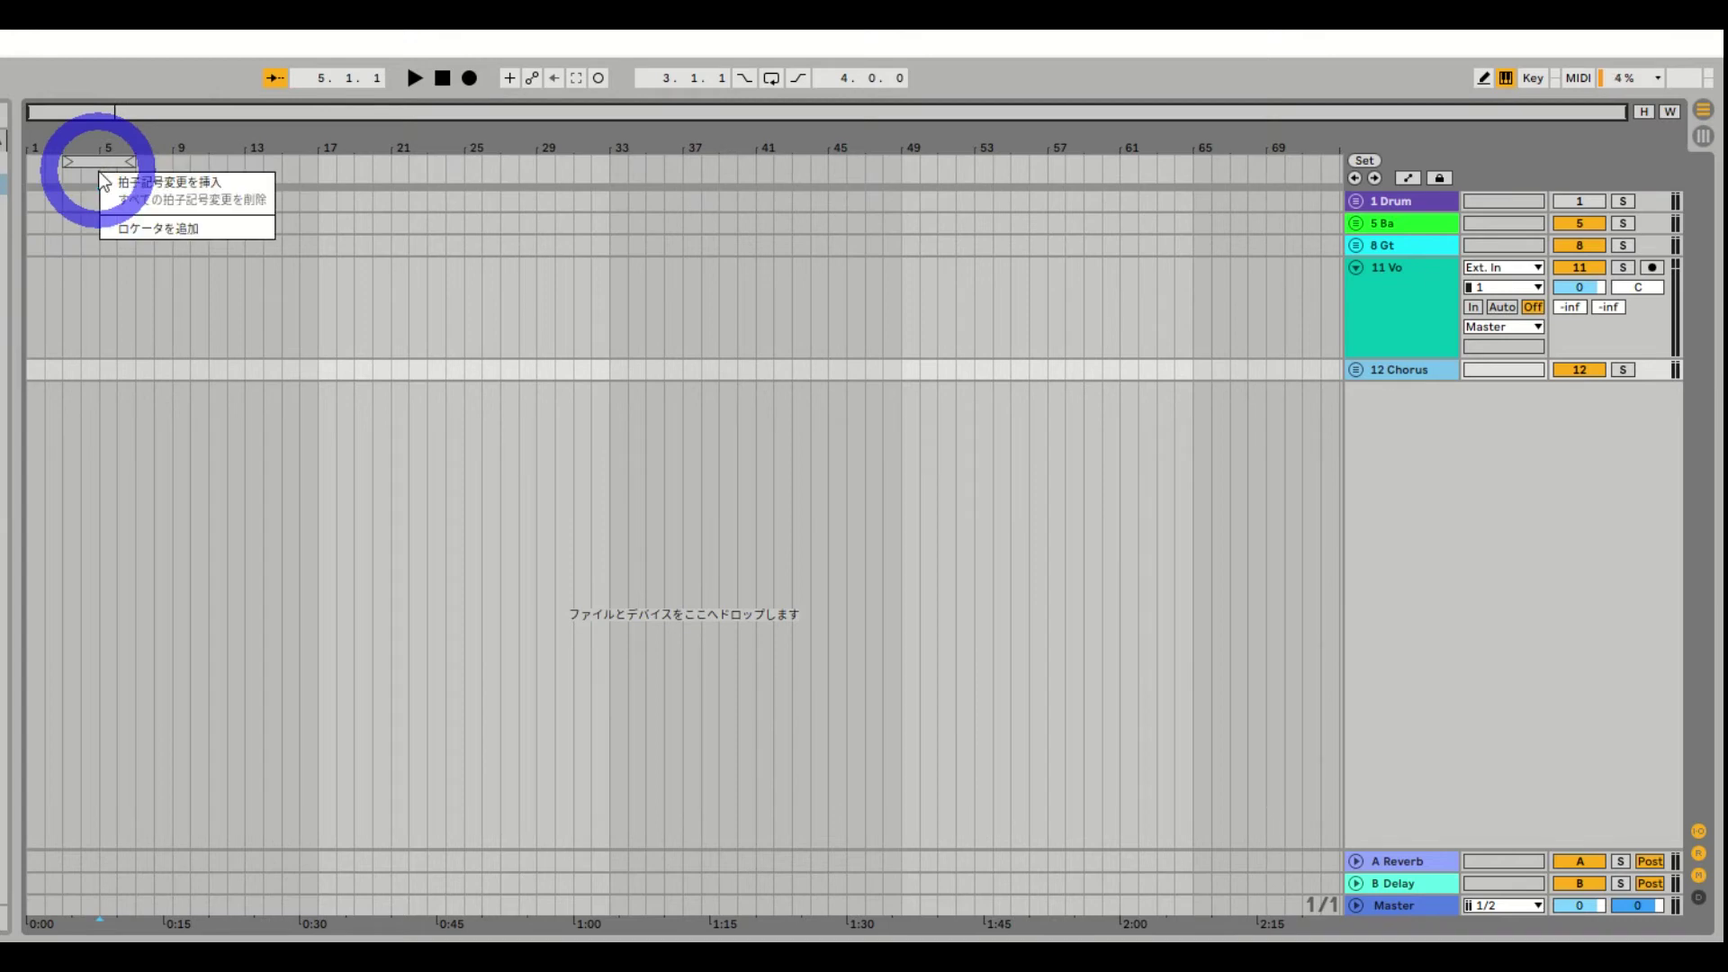
click(153, 229)
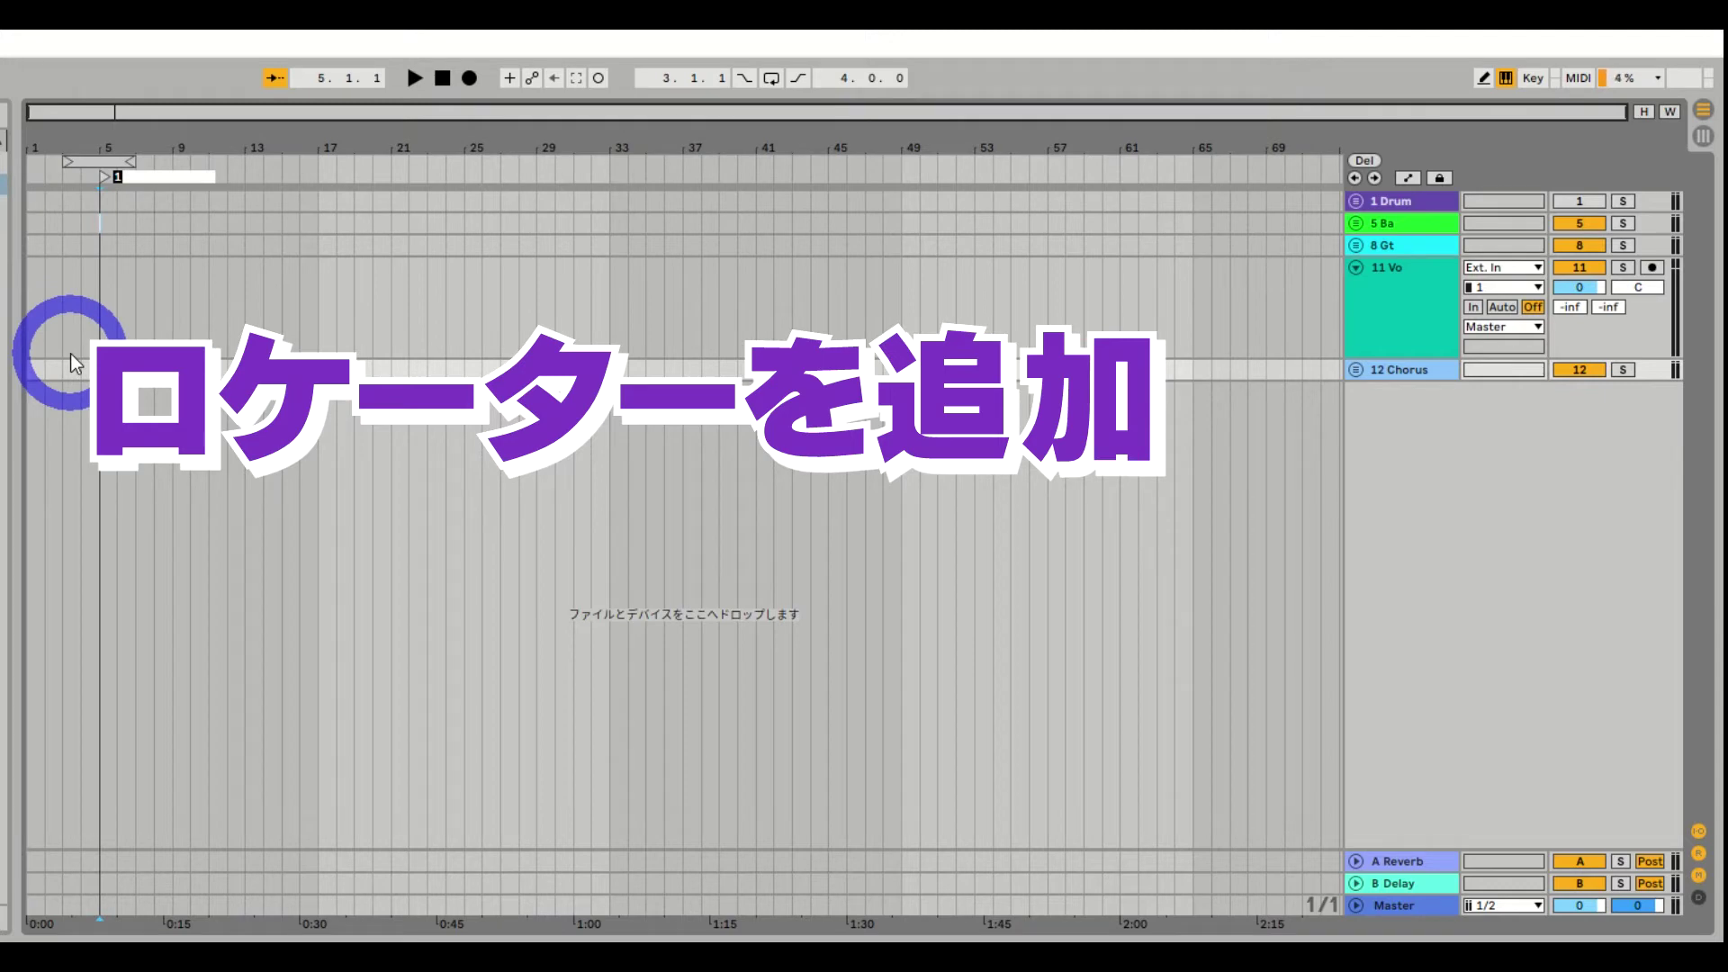
text(Intr)
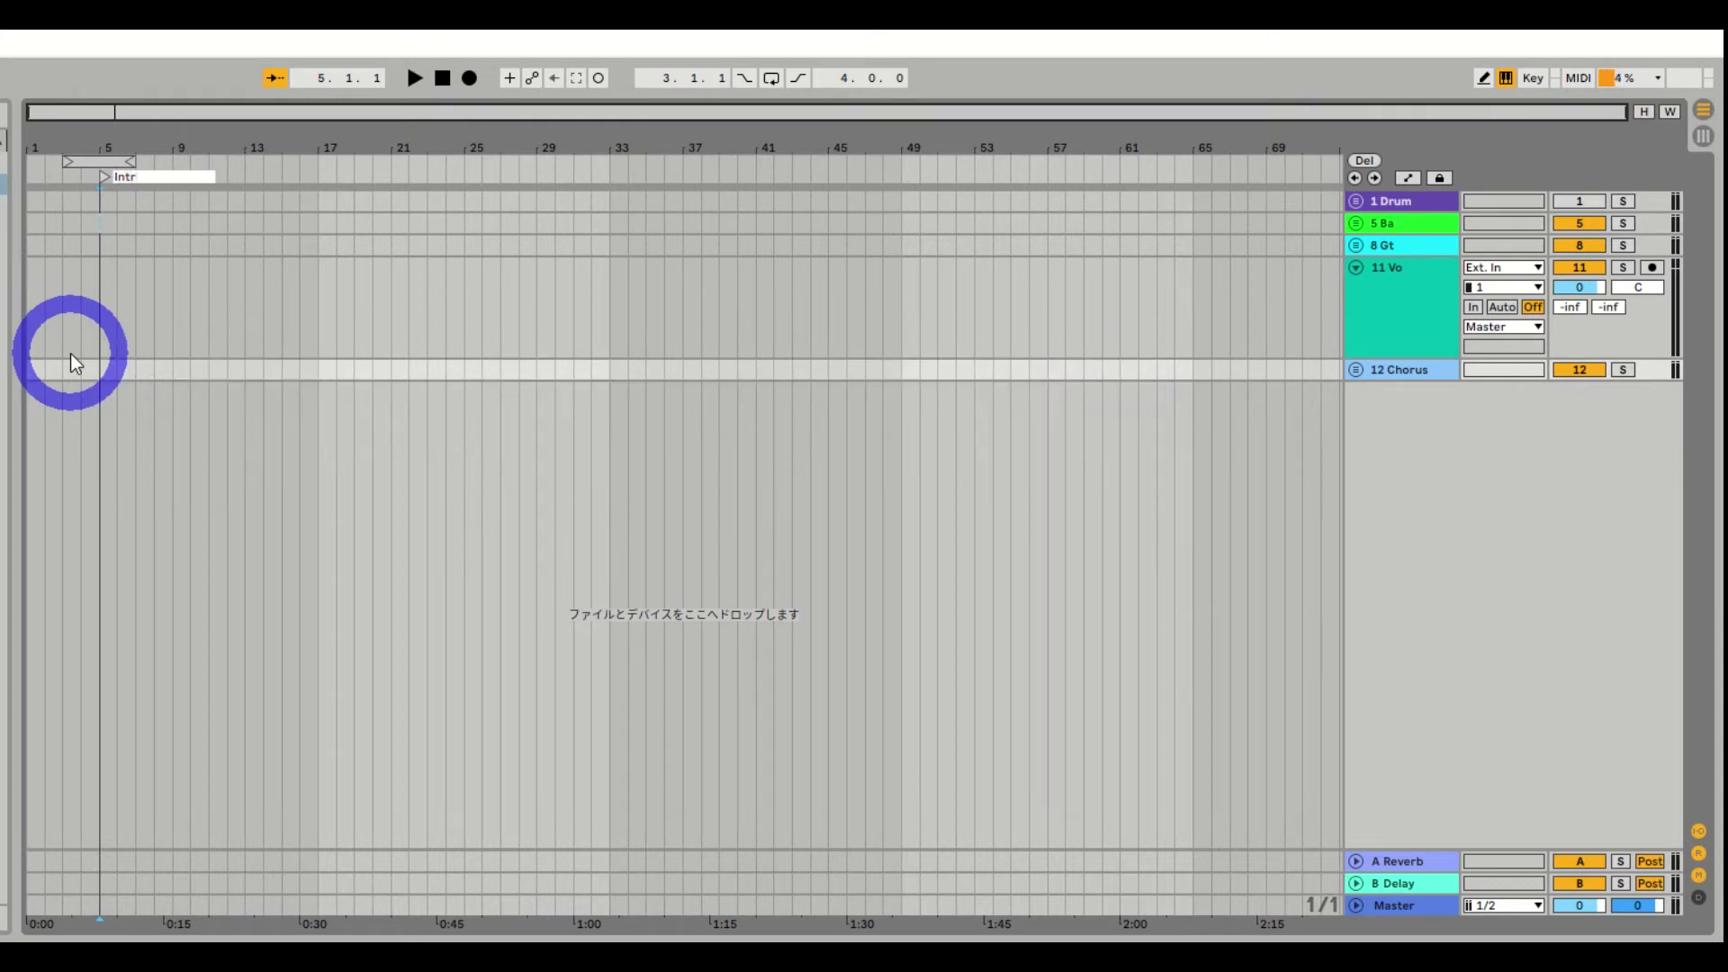
text(o)
key(Return)
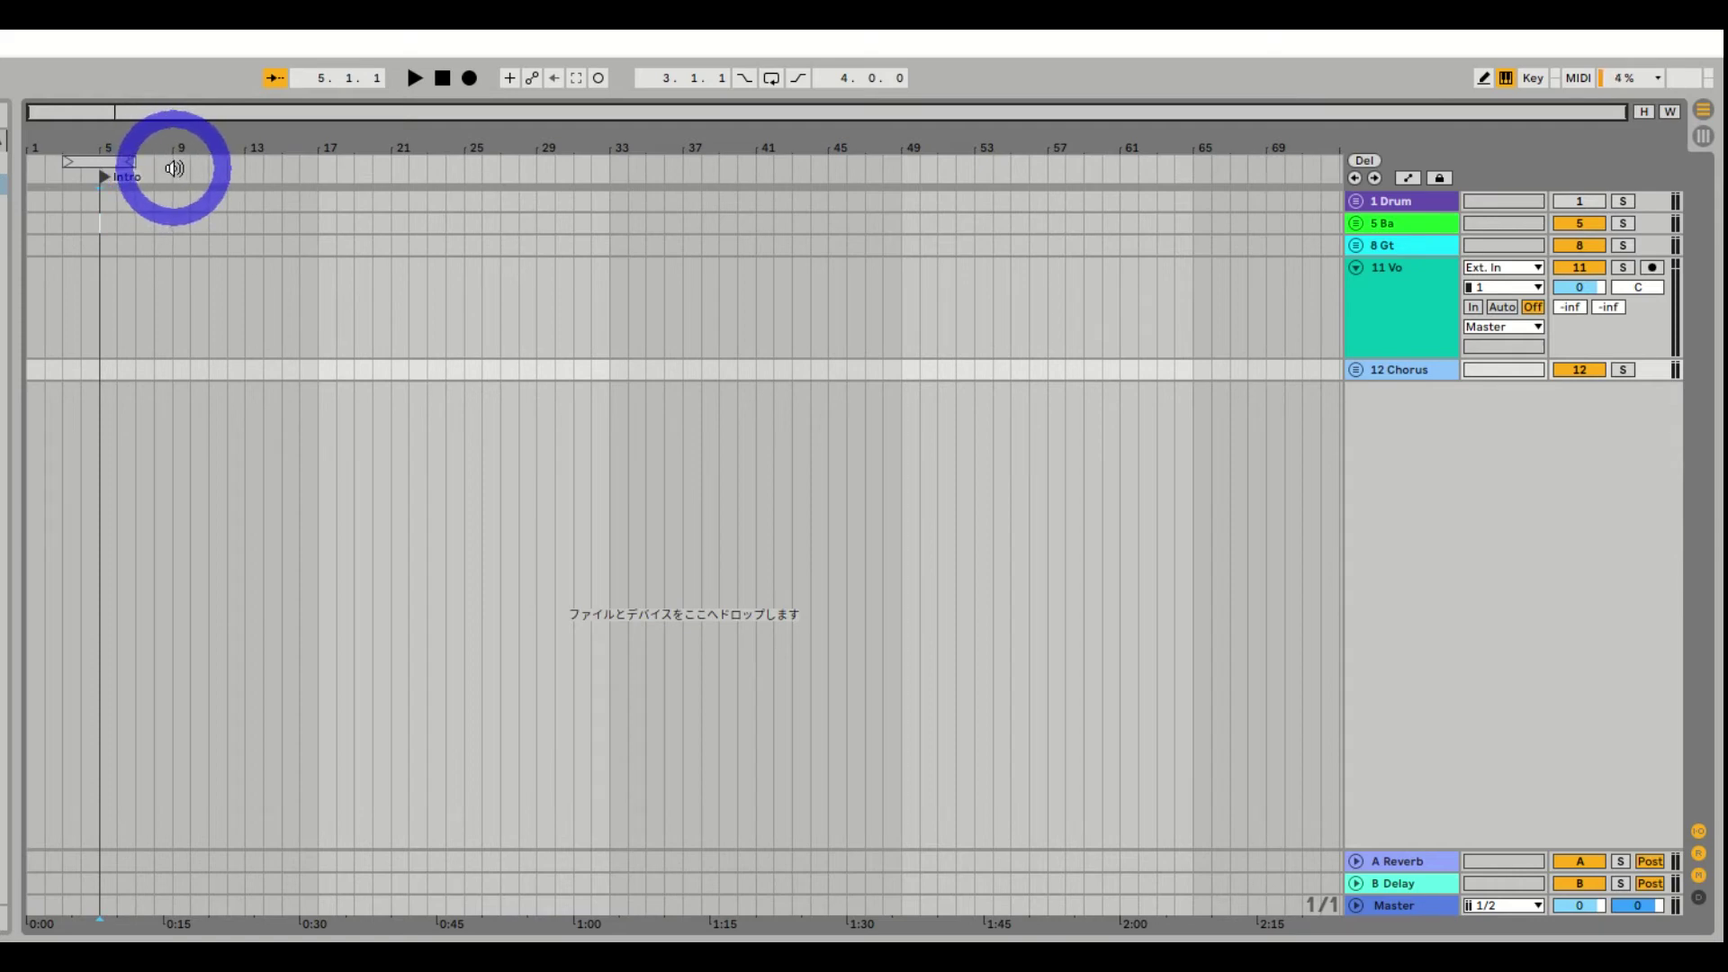
Add locators at bar 9 named A and at bar 17 named S
right_click(174, 169)
click(205, 223)
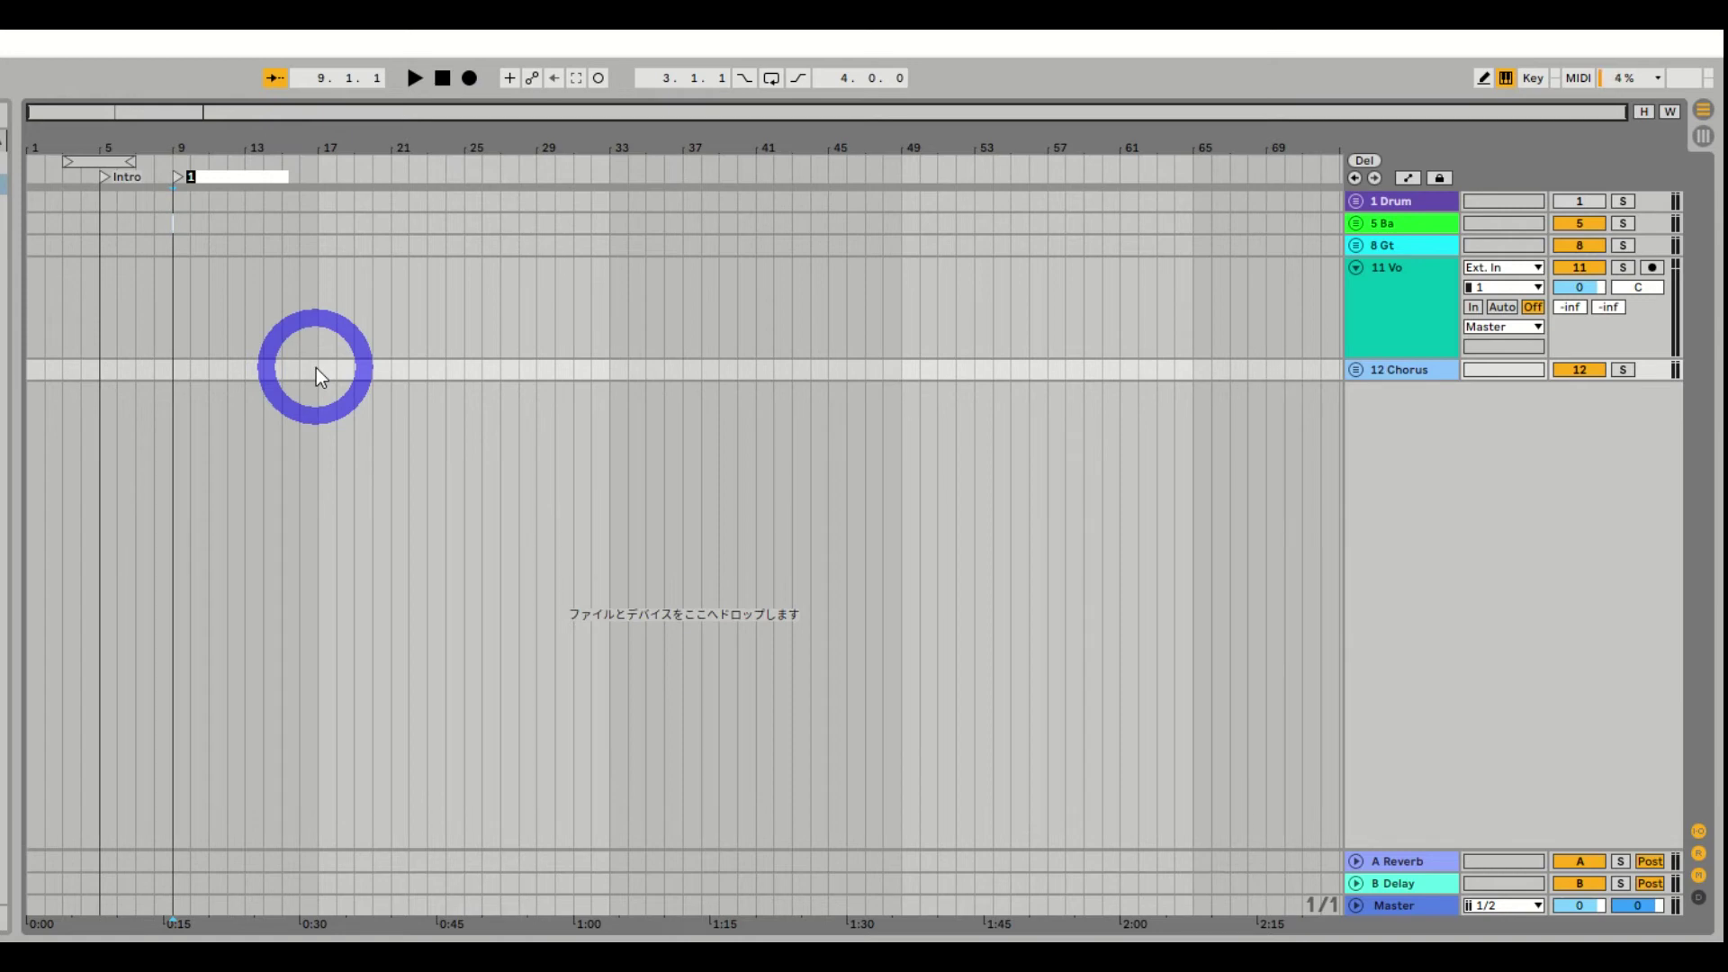
text(A)
right_click(324, 169)
click(363, 234)
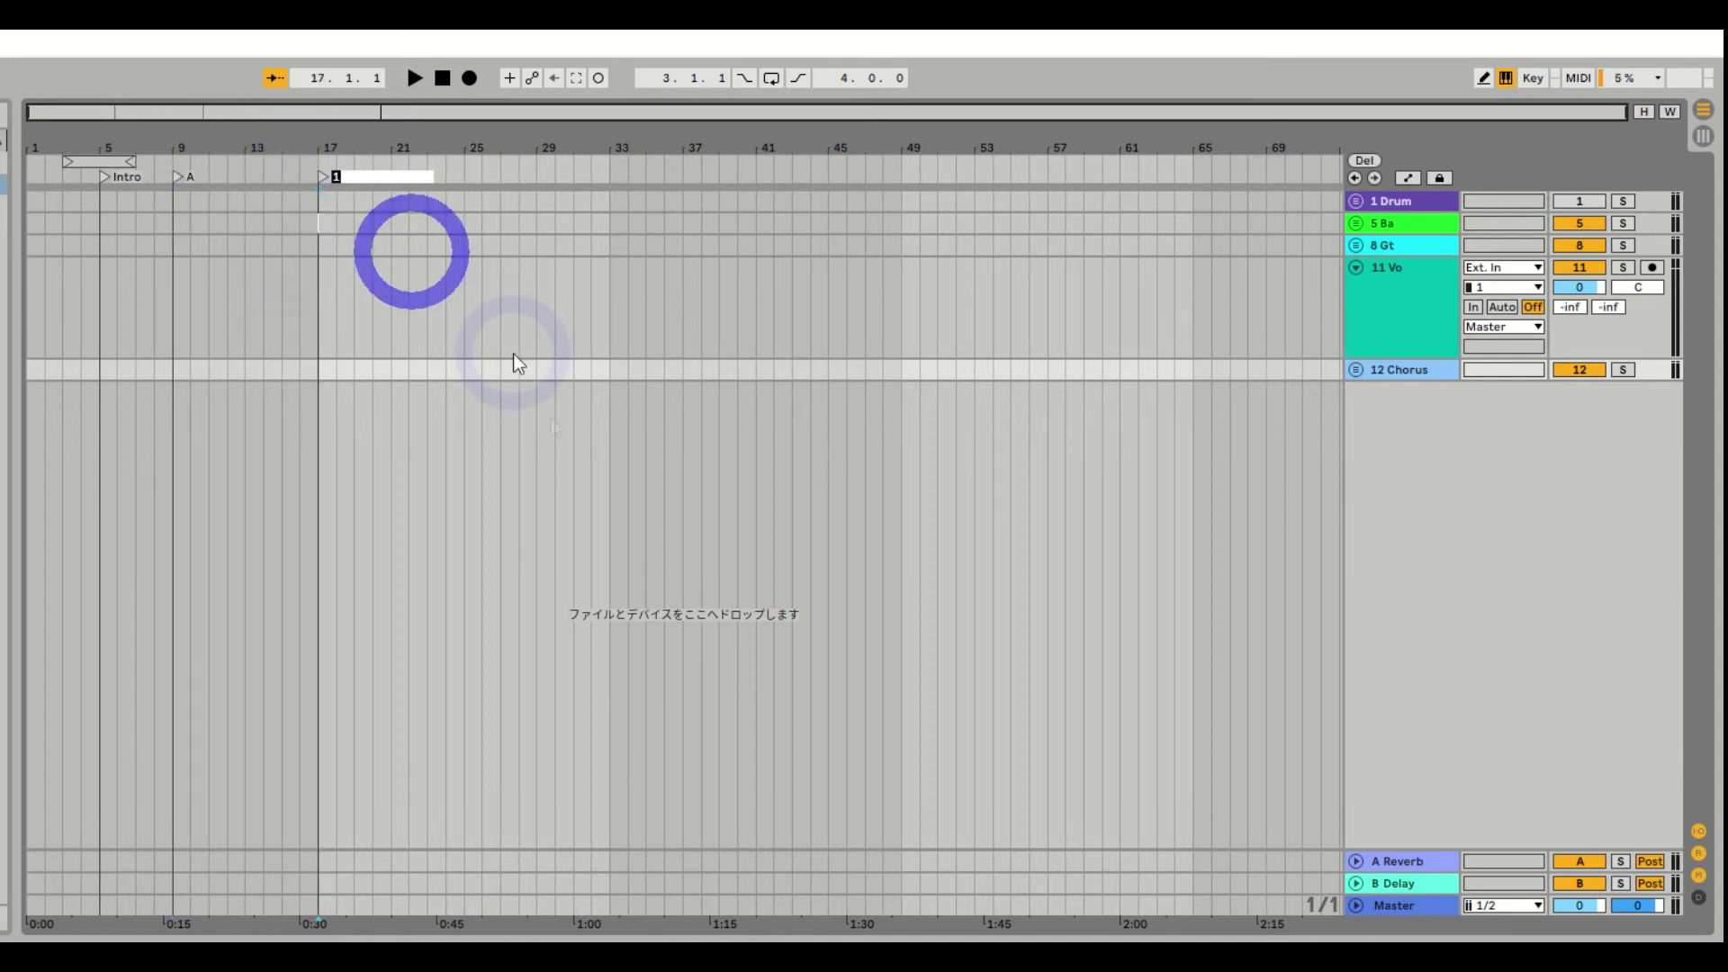
text(S)
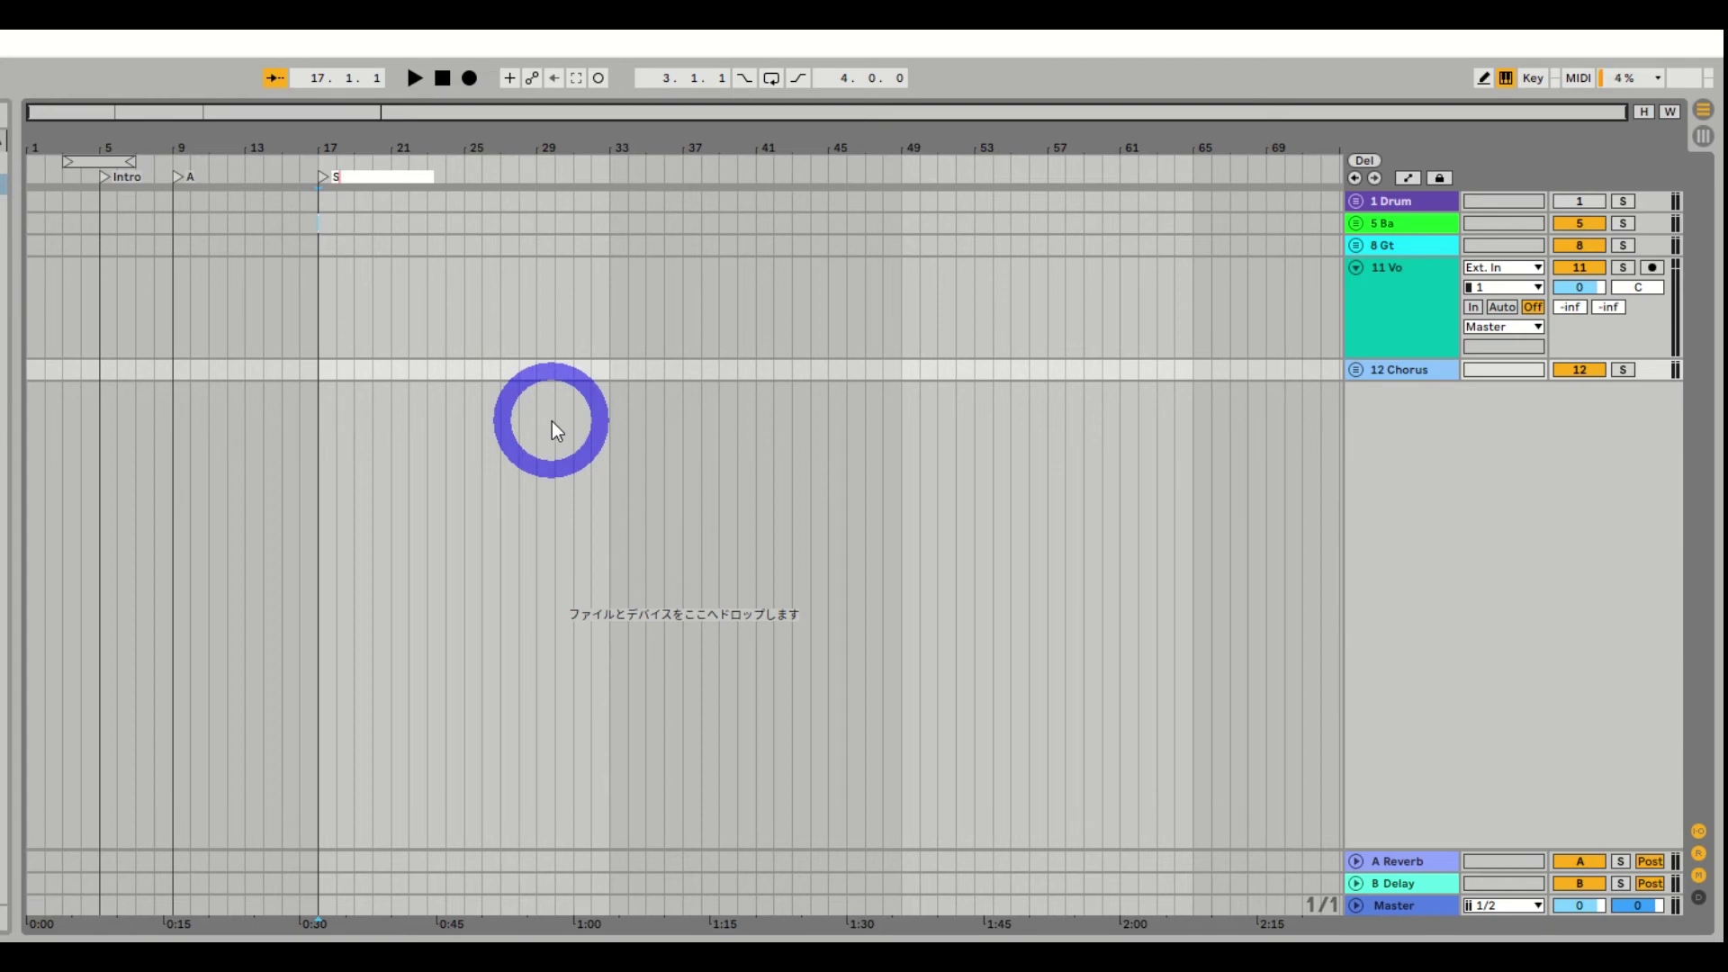
Add a locator at bar 25 of the arrangement and name it Gt Solo
right_click(467, 165)
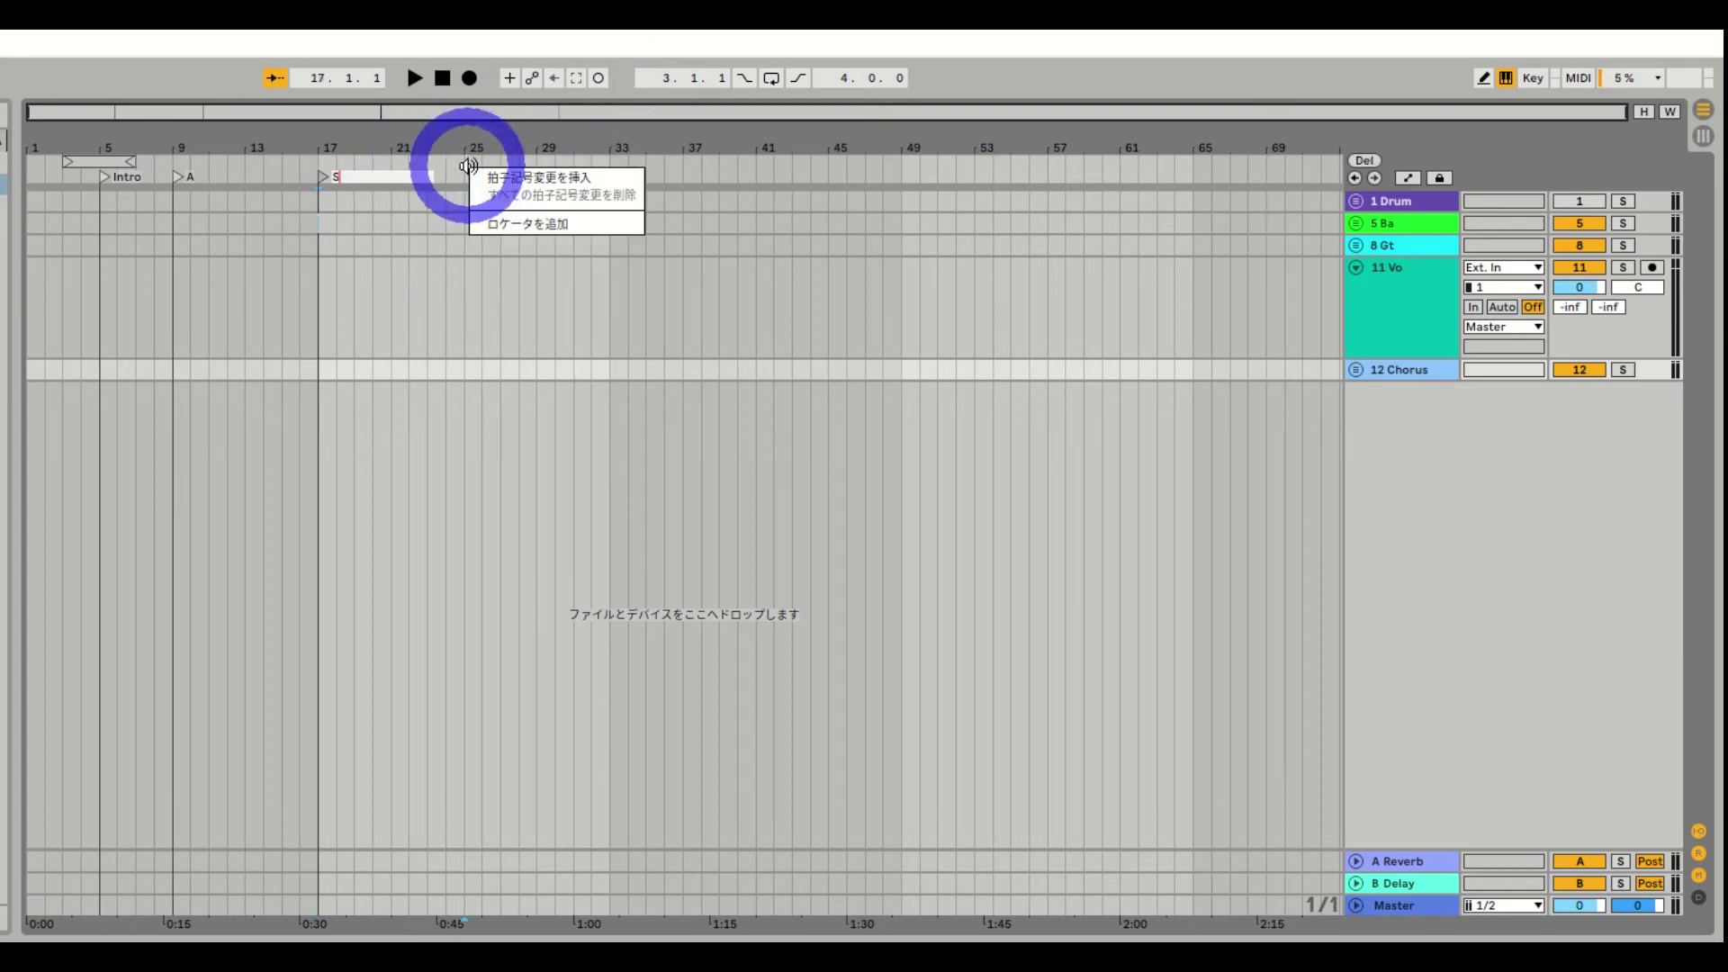
click(497, 221)
text(Gt Solo)
key(Return)
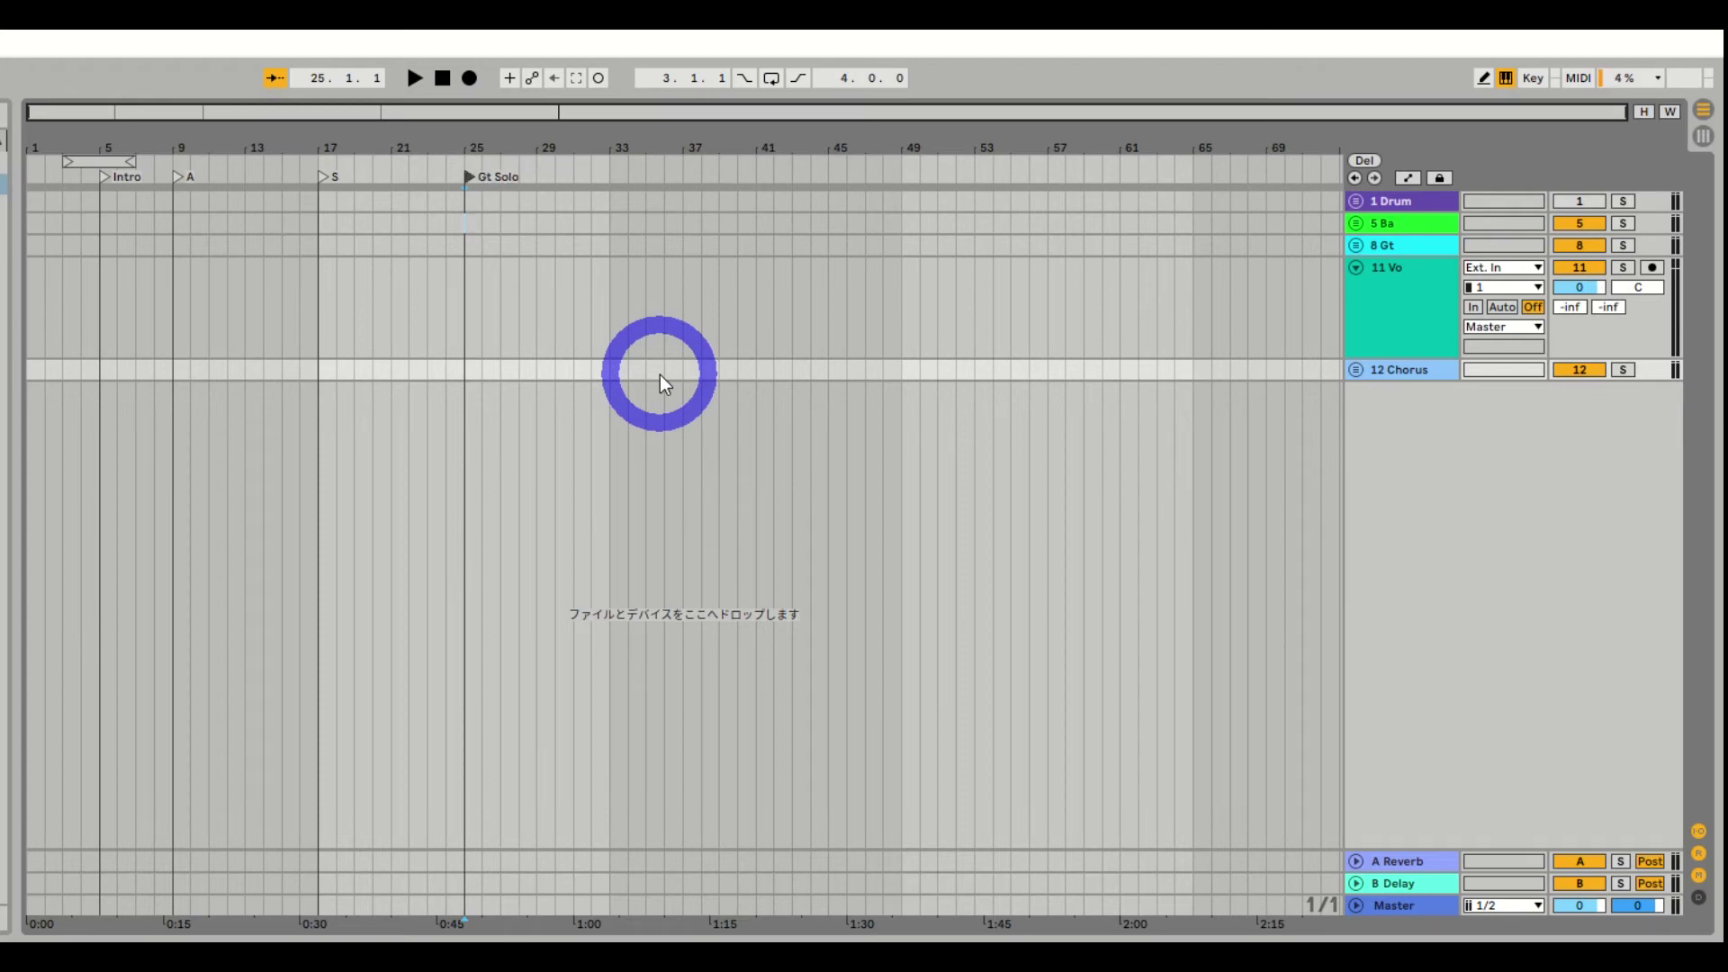
Add locators at bar 33 named A2 and at bar 41 named S2
right_click(610, 177)
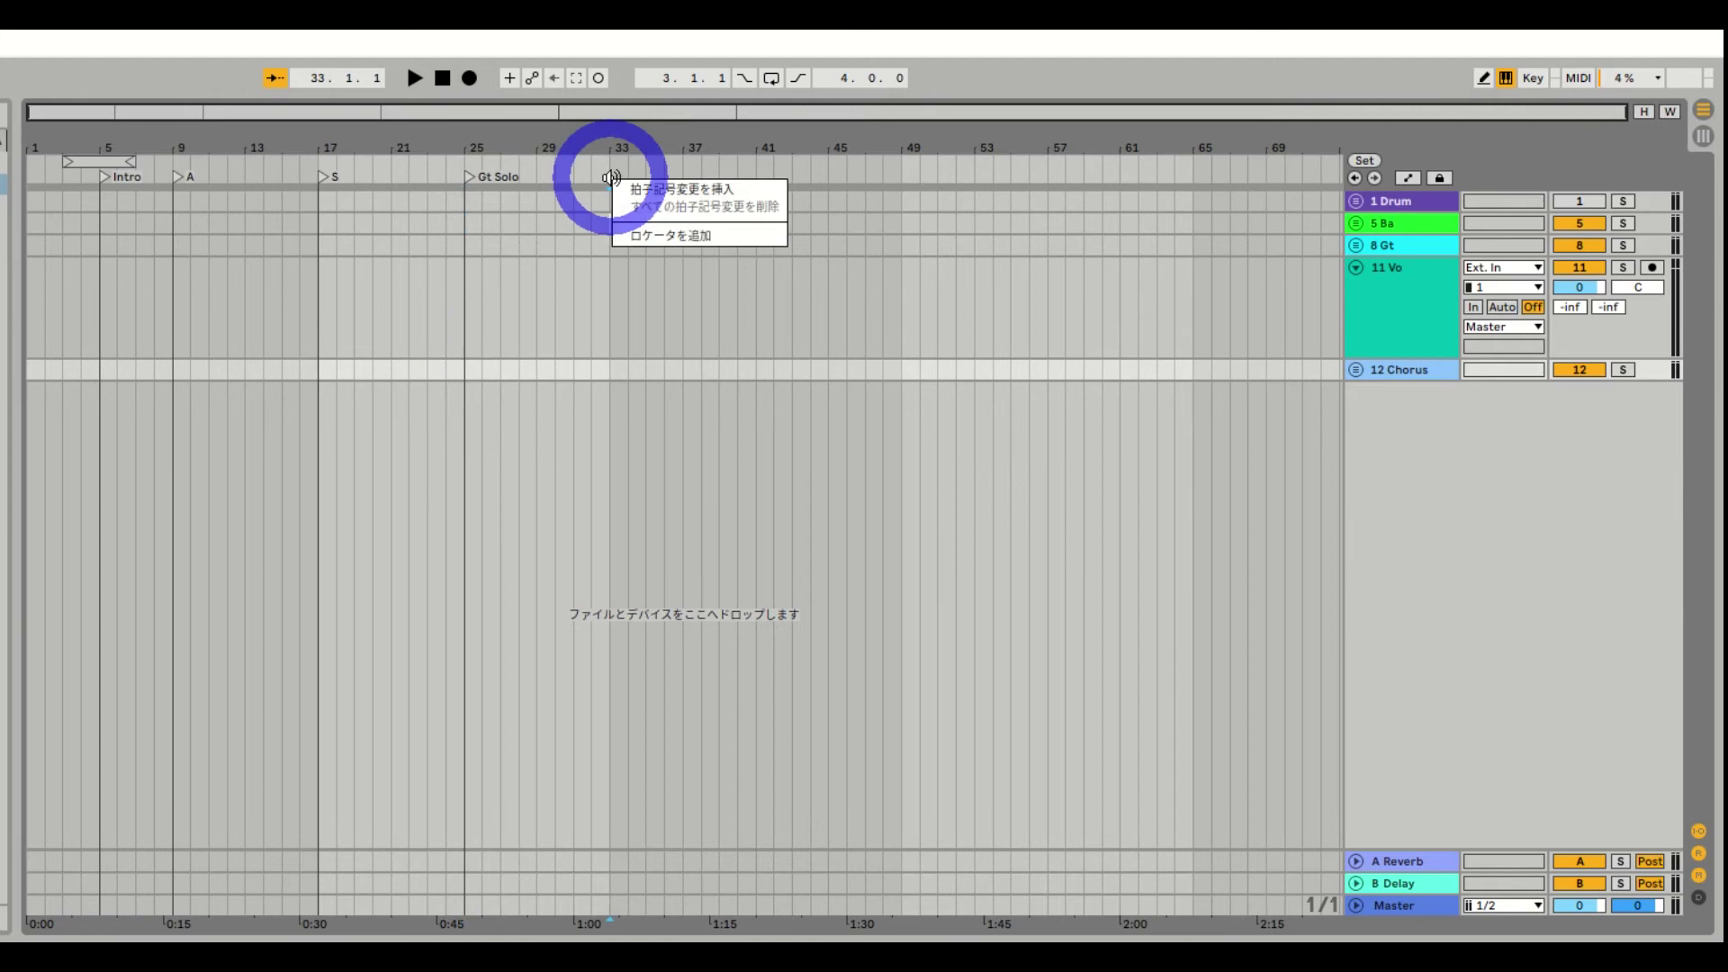
click(654, 234)
text(A)
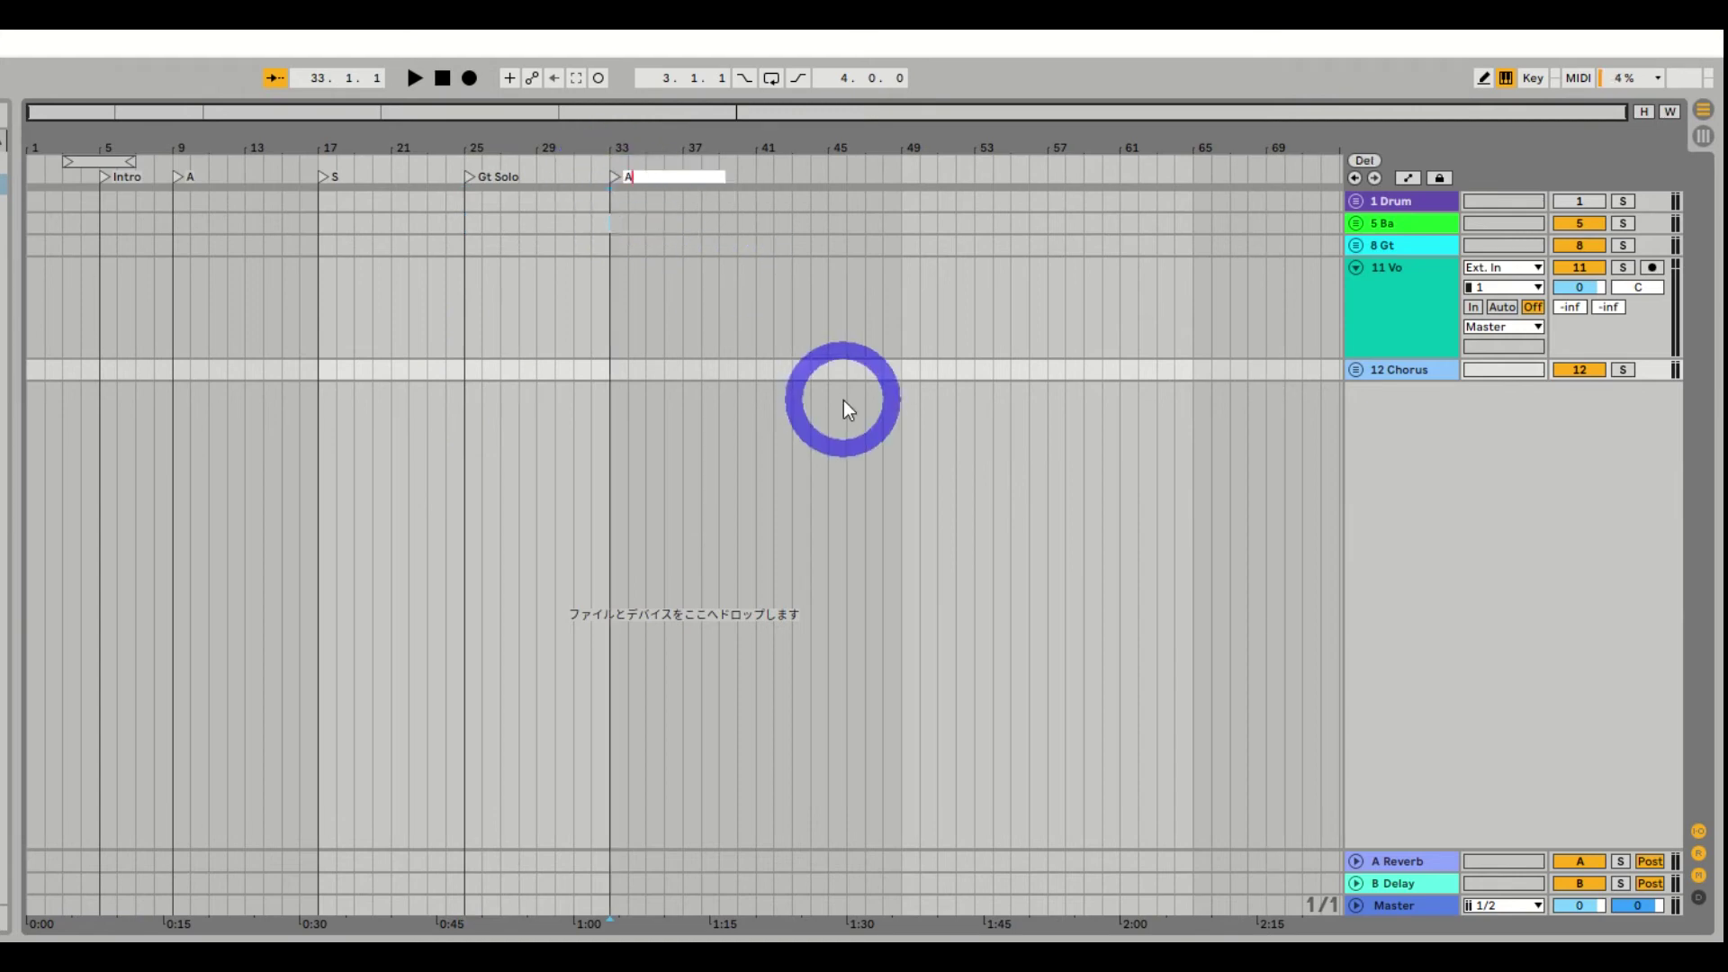
text(2)
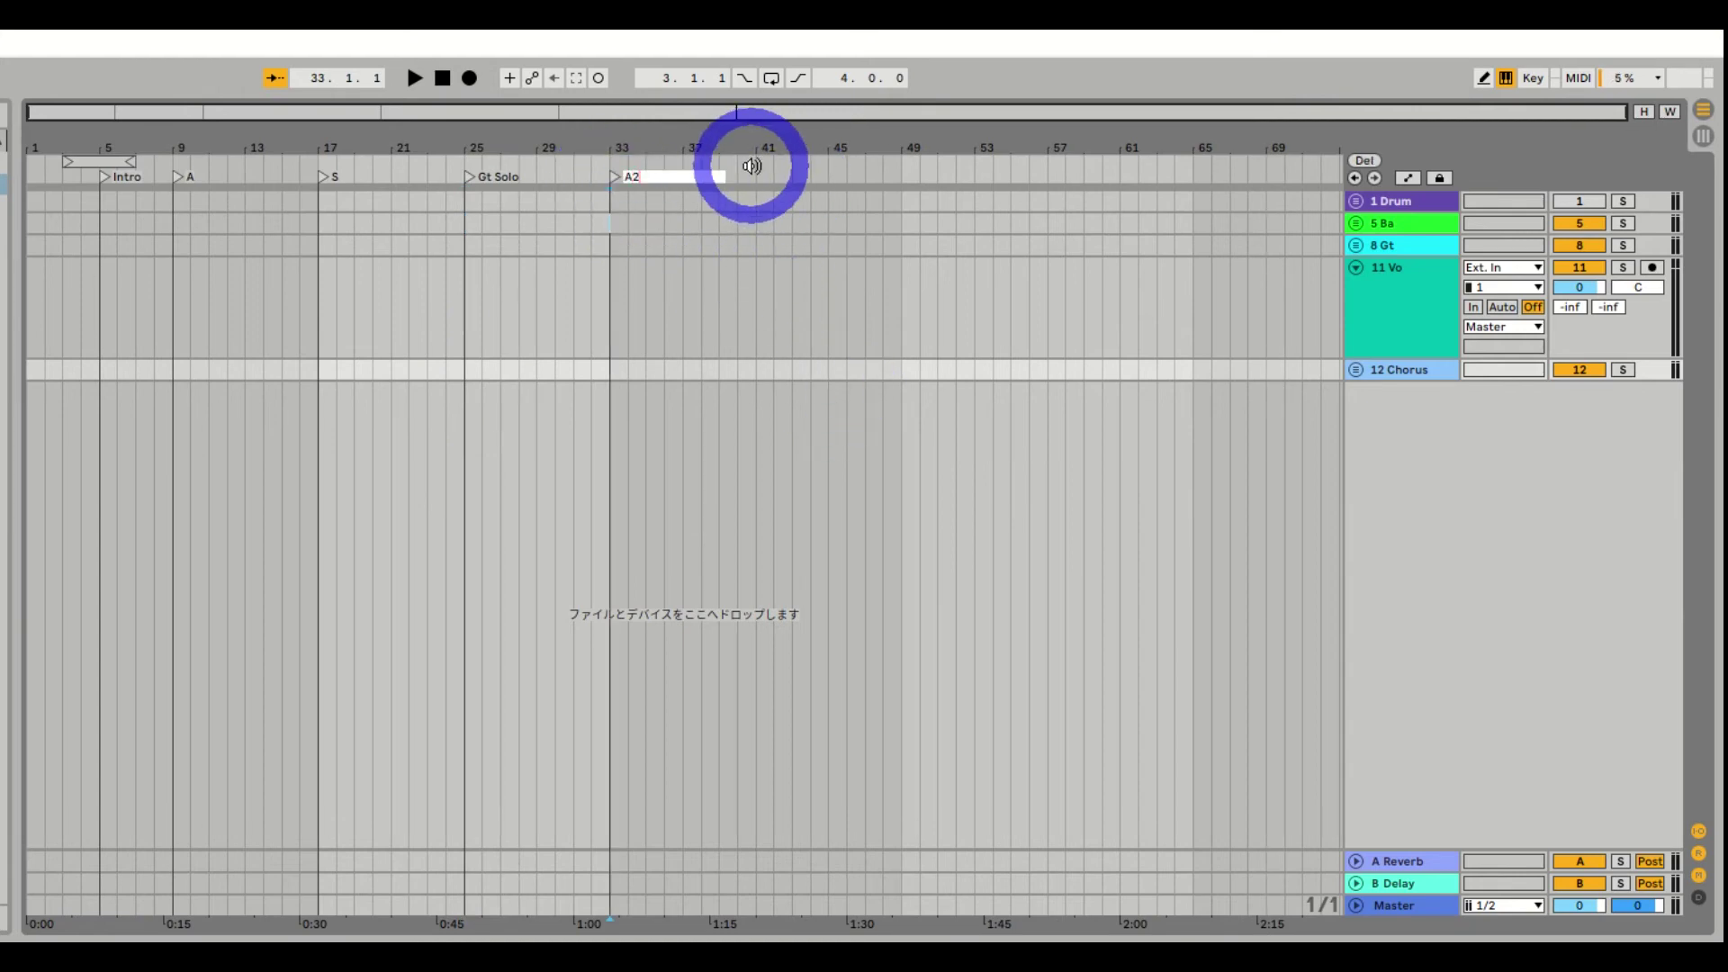
right_click(753, 165)
click(775, 222)
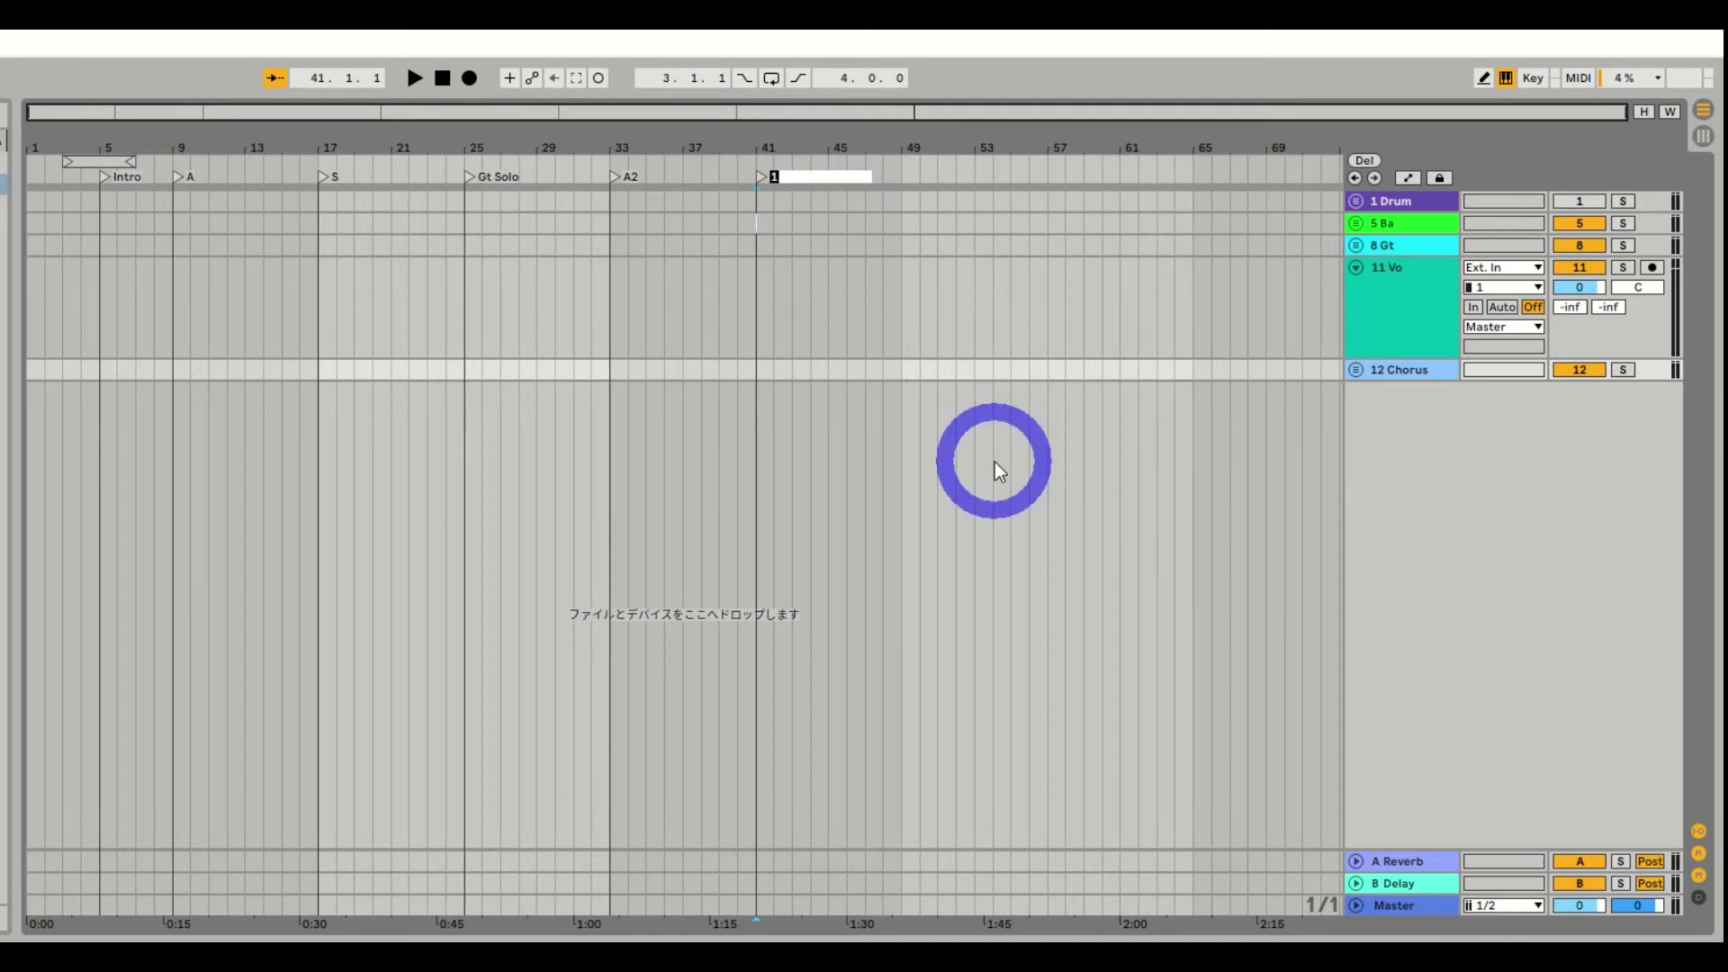
text(S2)
key(Return)
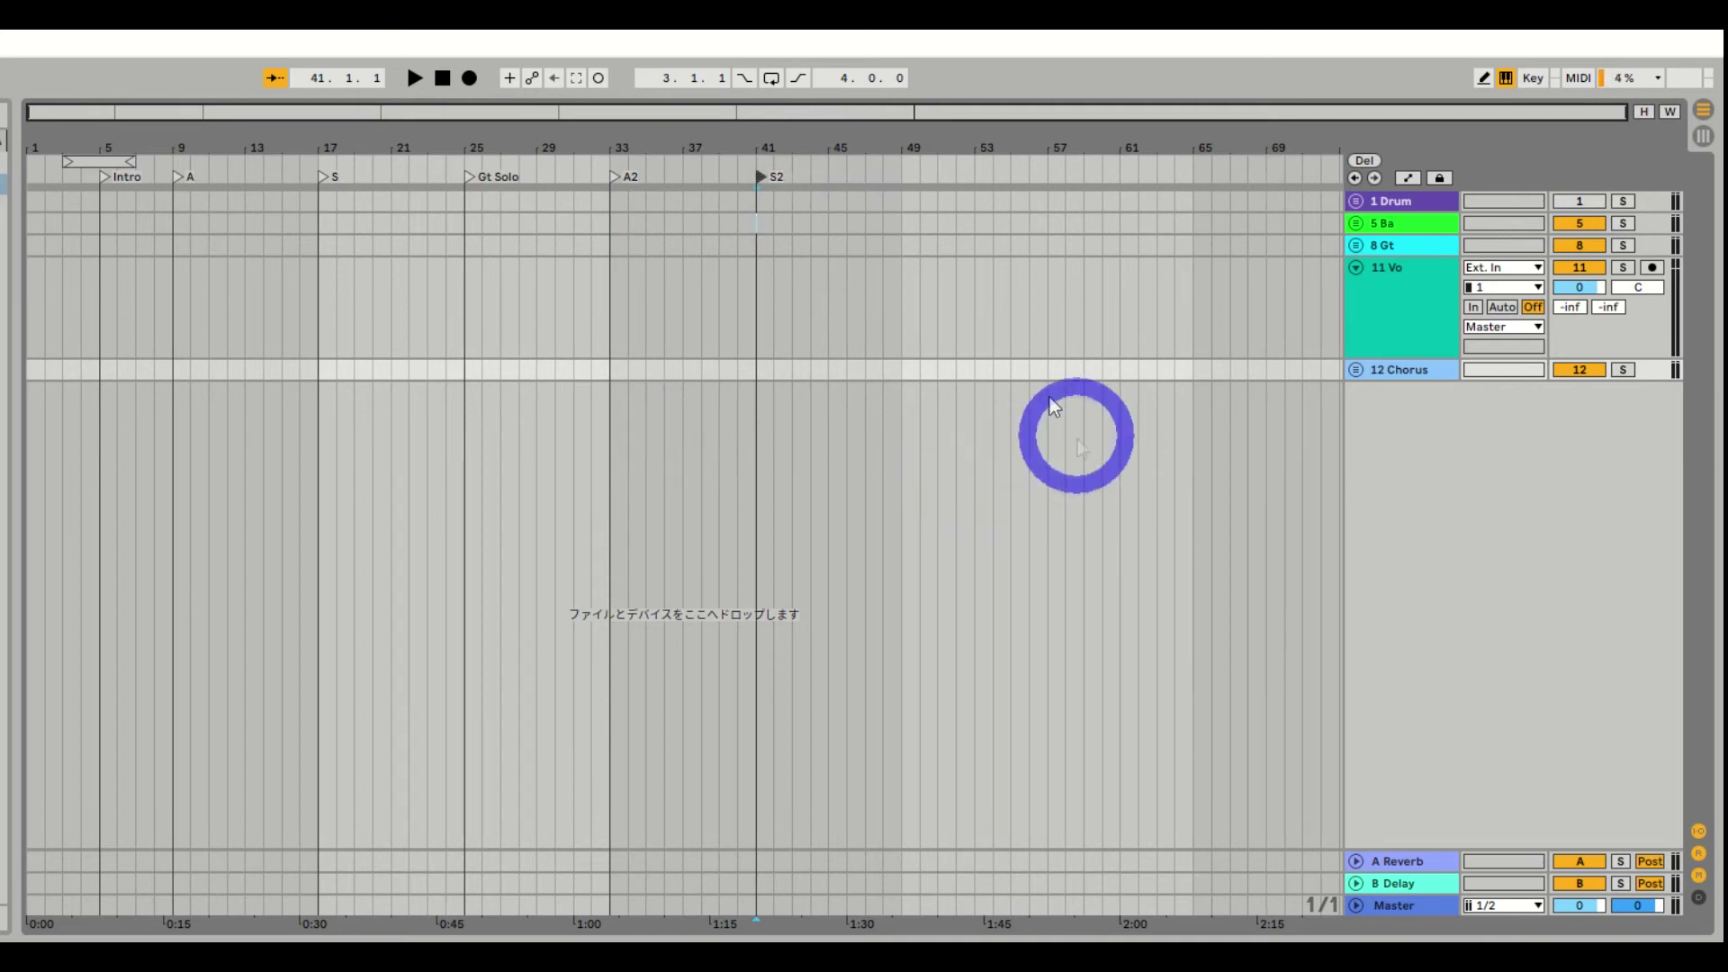
Add a locator at bar 49 of the arrangement and name it S3
right_click(906, 167)
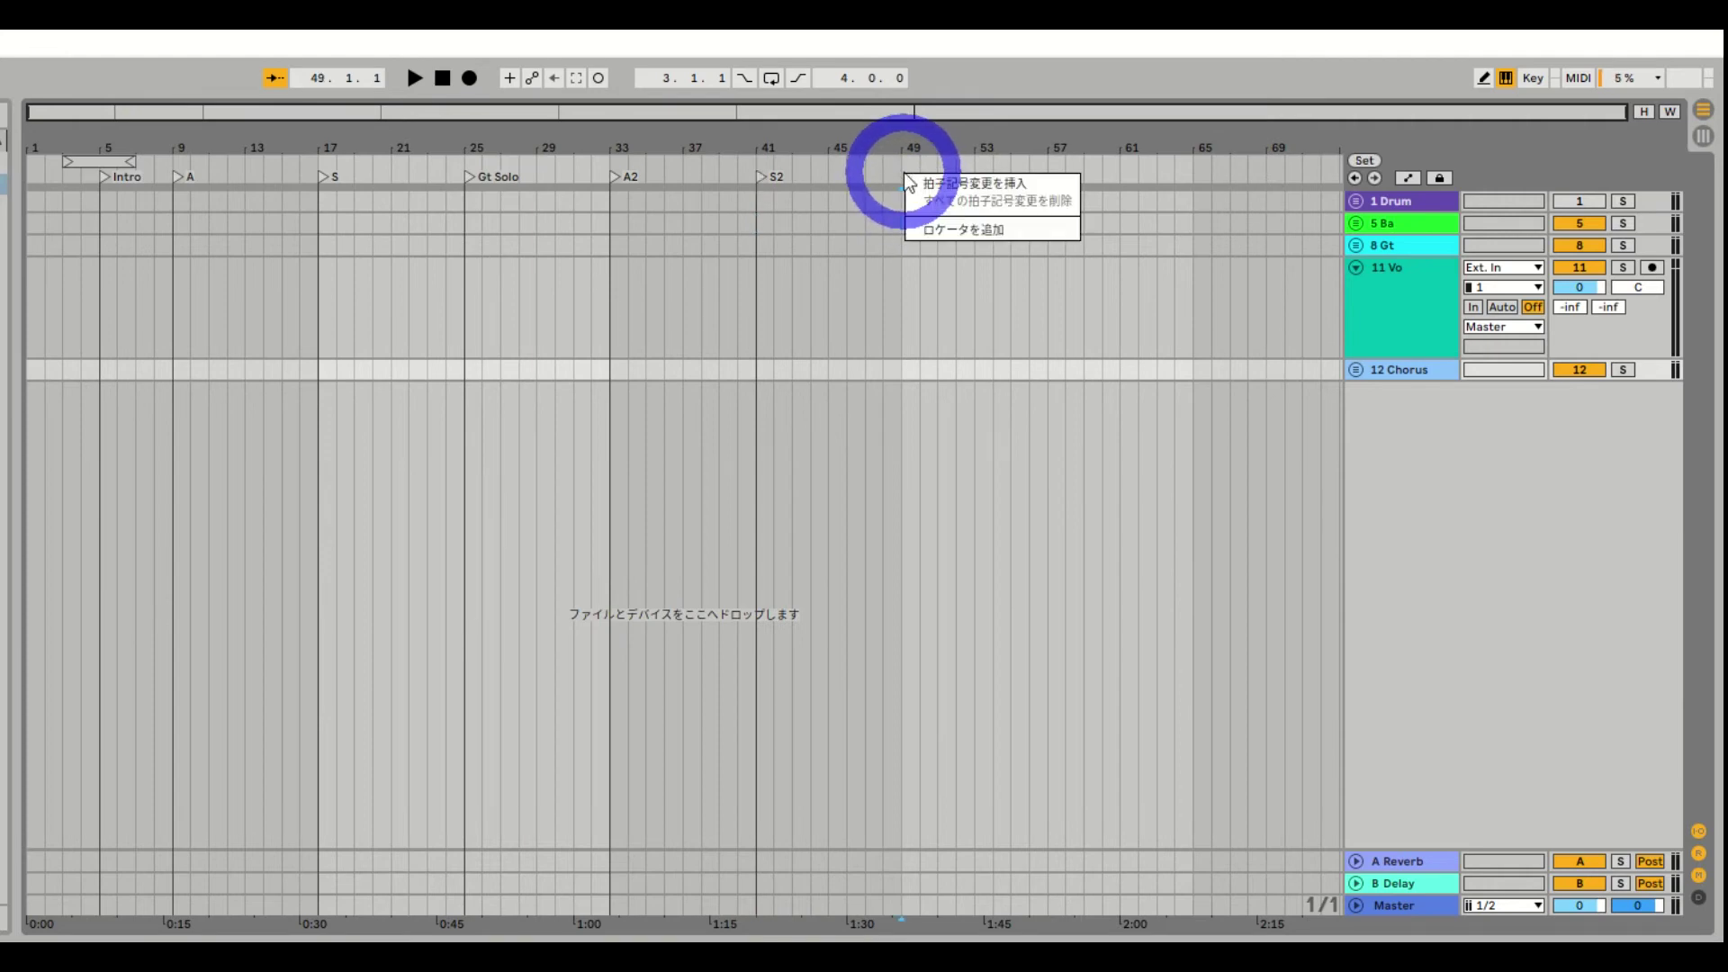
click(929, 224)
text(S3)
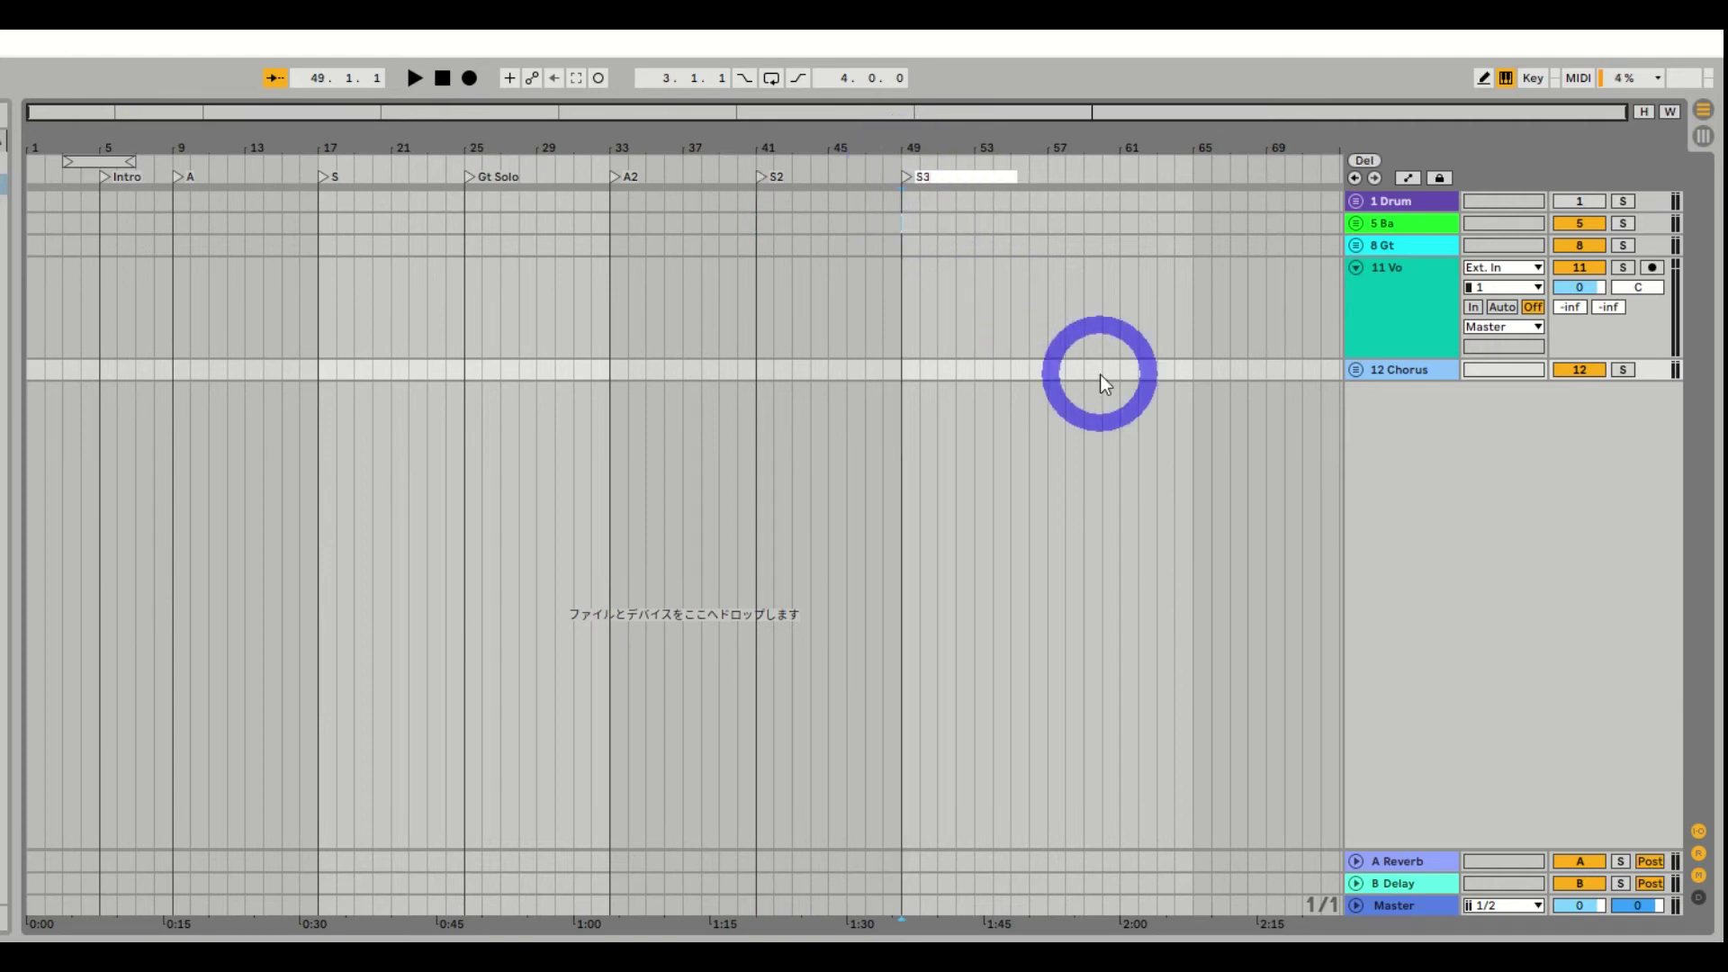
key(Return)
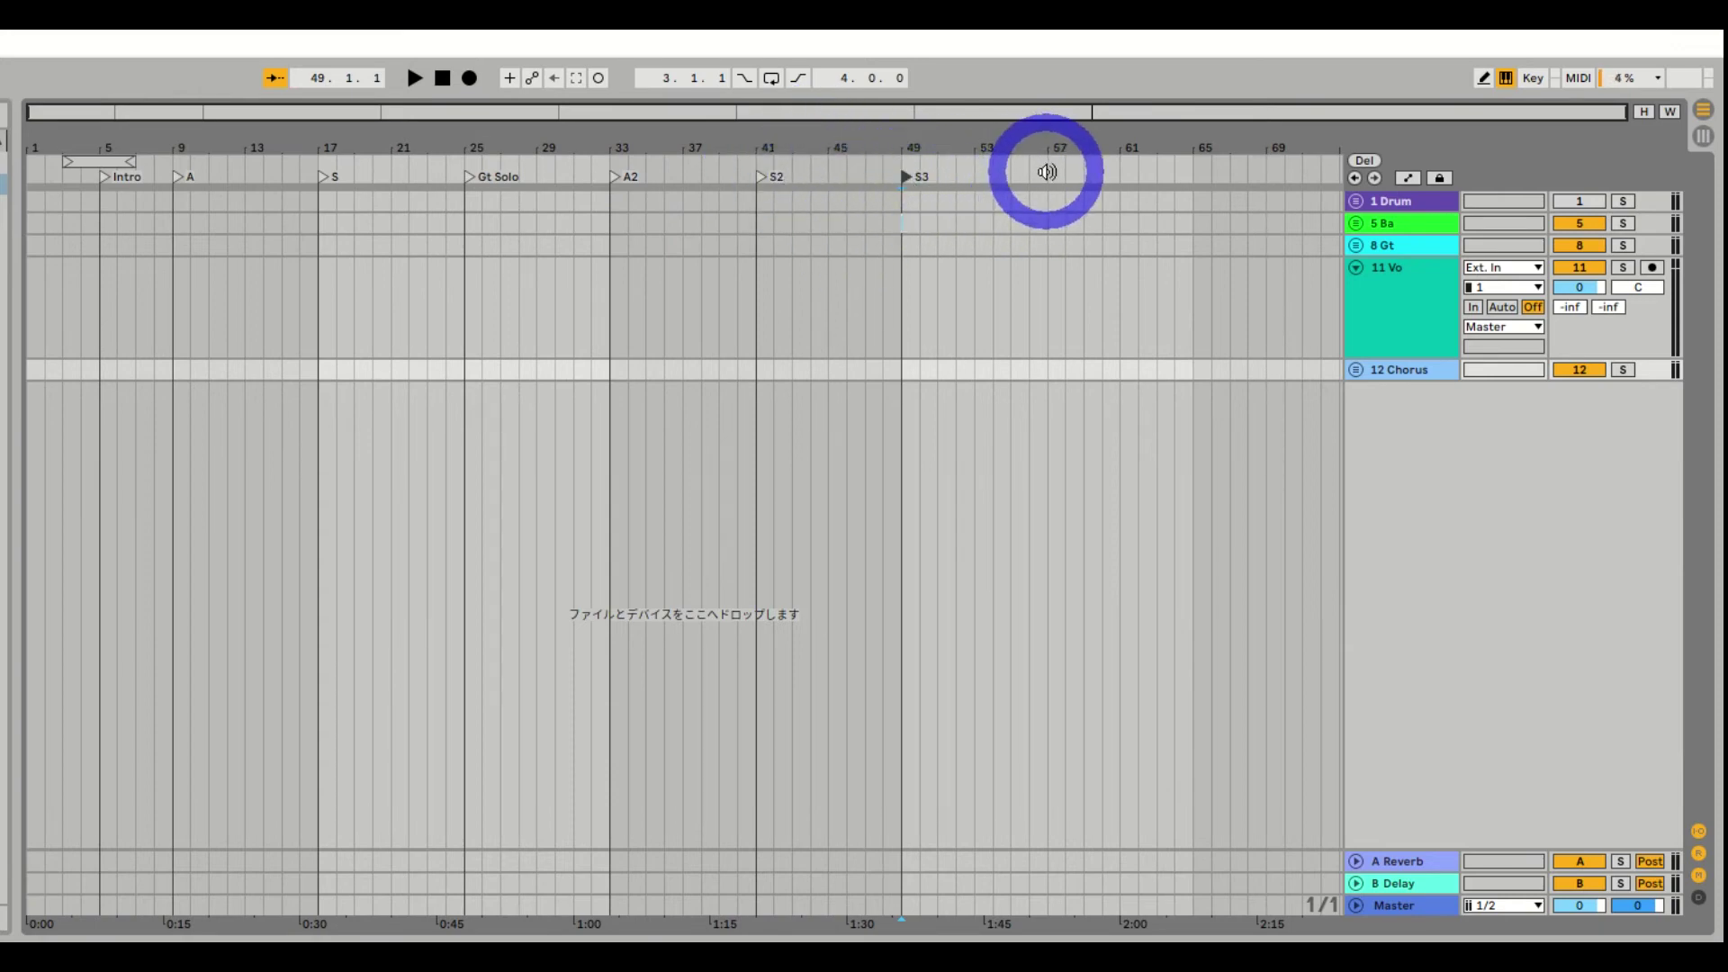
Add locators at bar 57 named Ba Solo and at bar 65 named Ending
right_click(1047, 172)
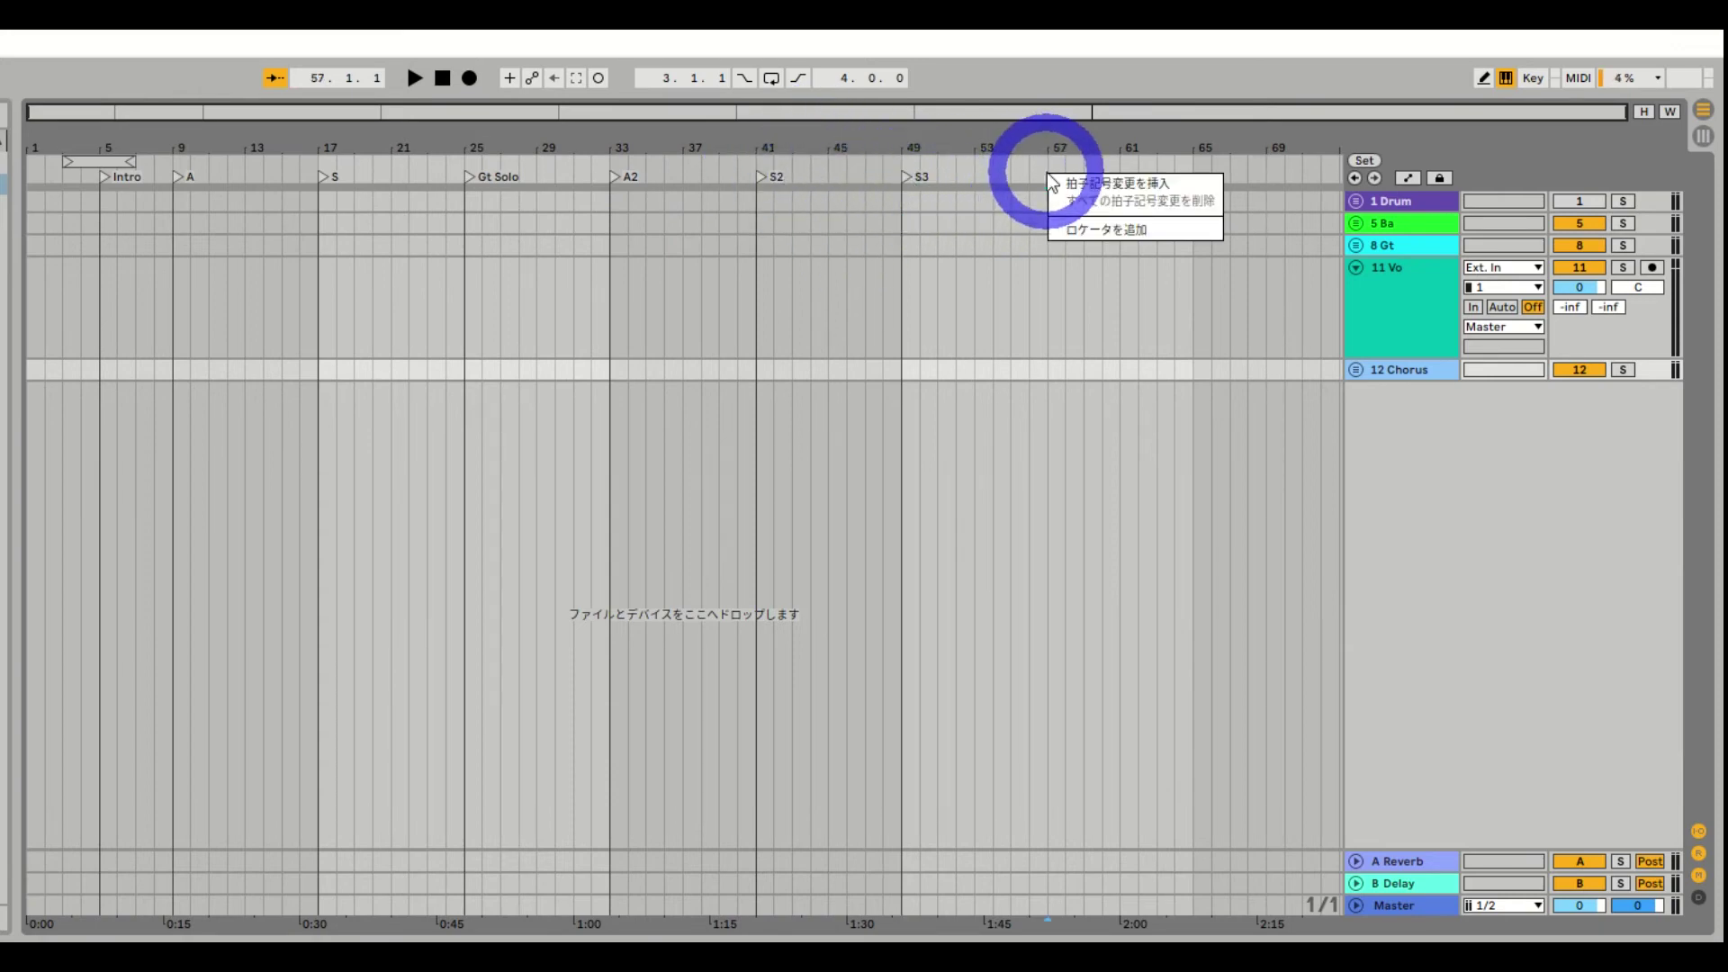
click(1101, 234)
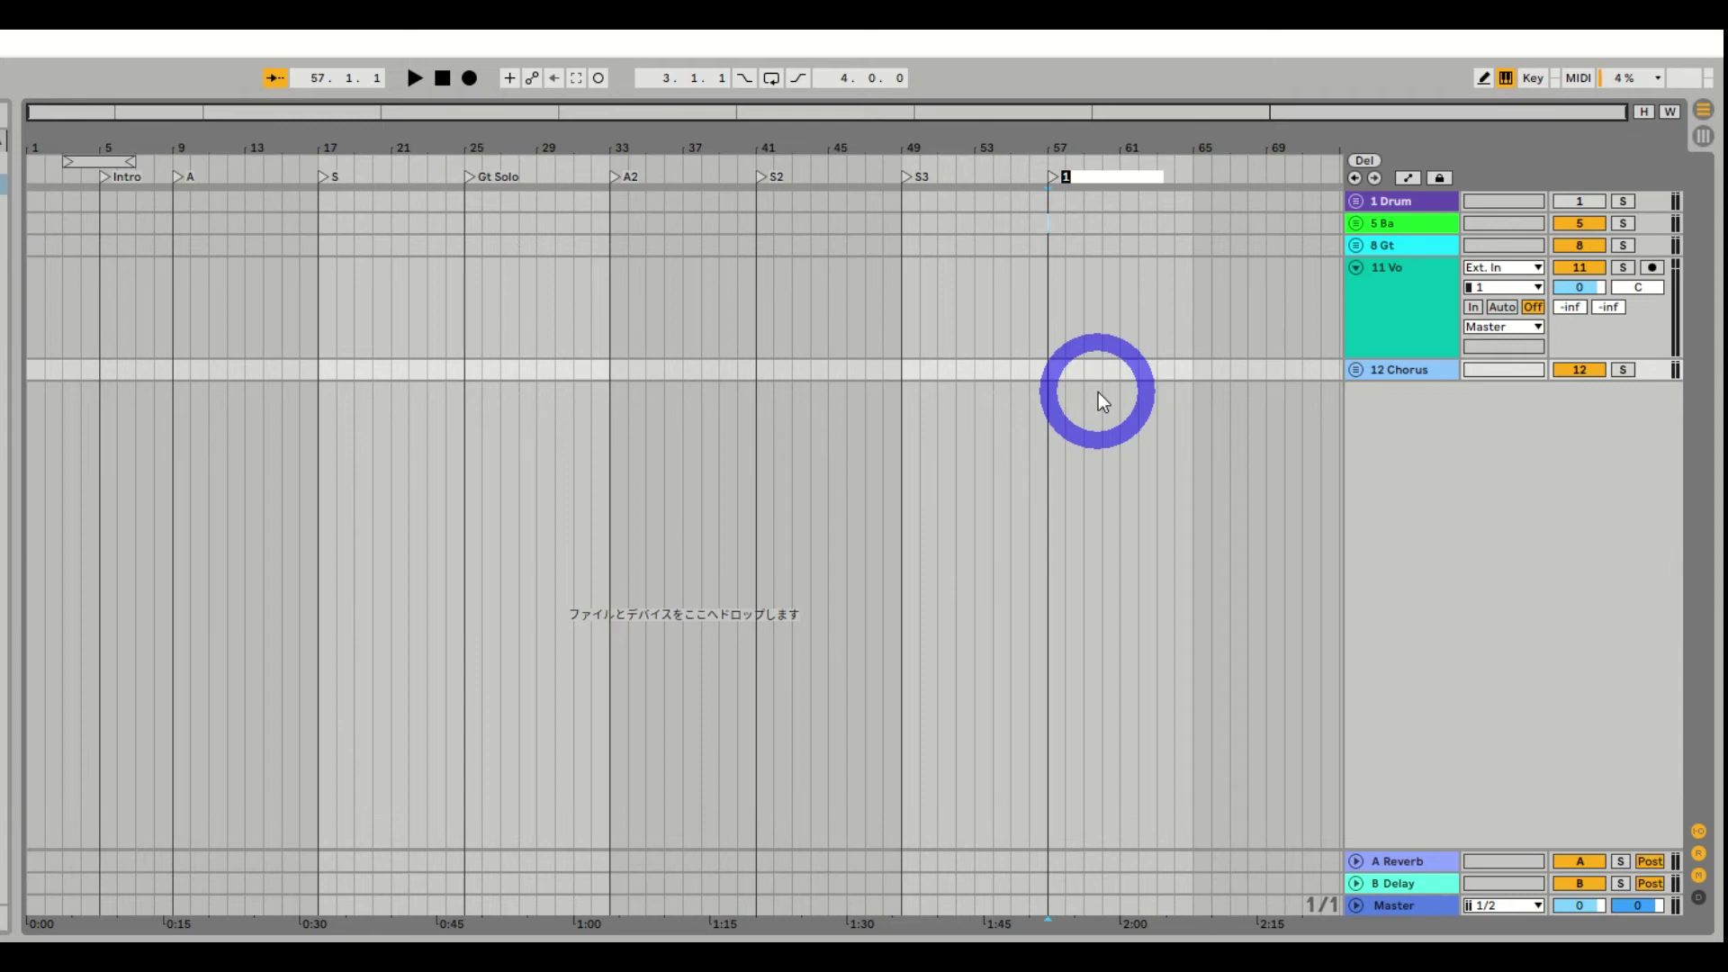
text(Ba Solo)
key(Return)
right_click(1190, 159)
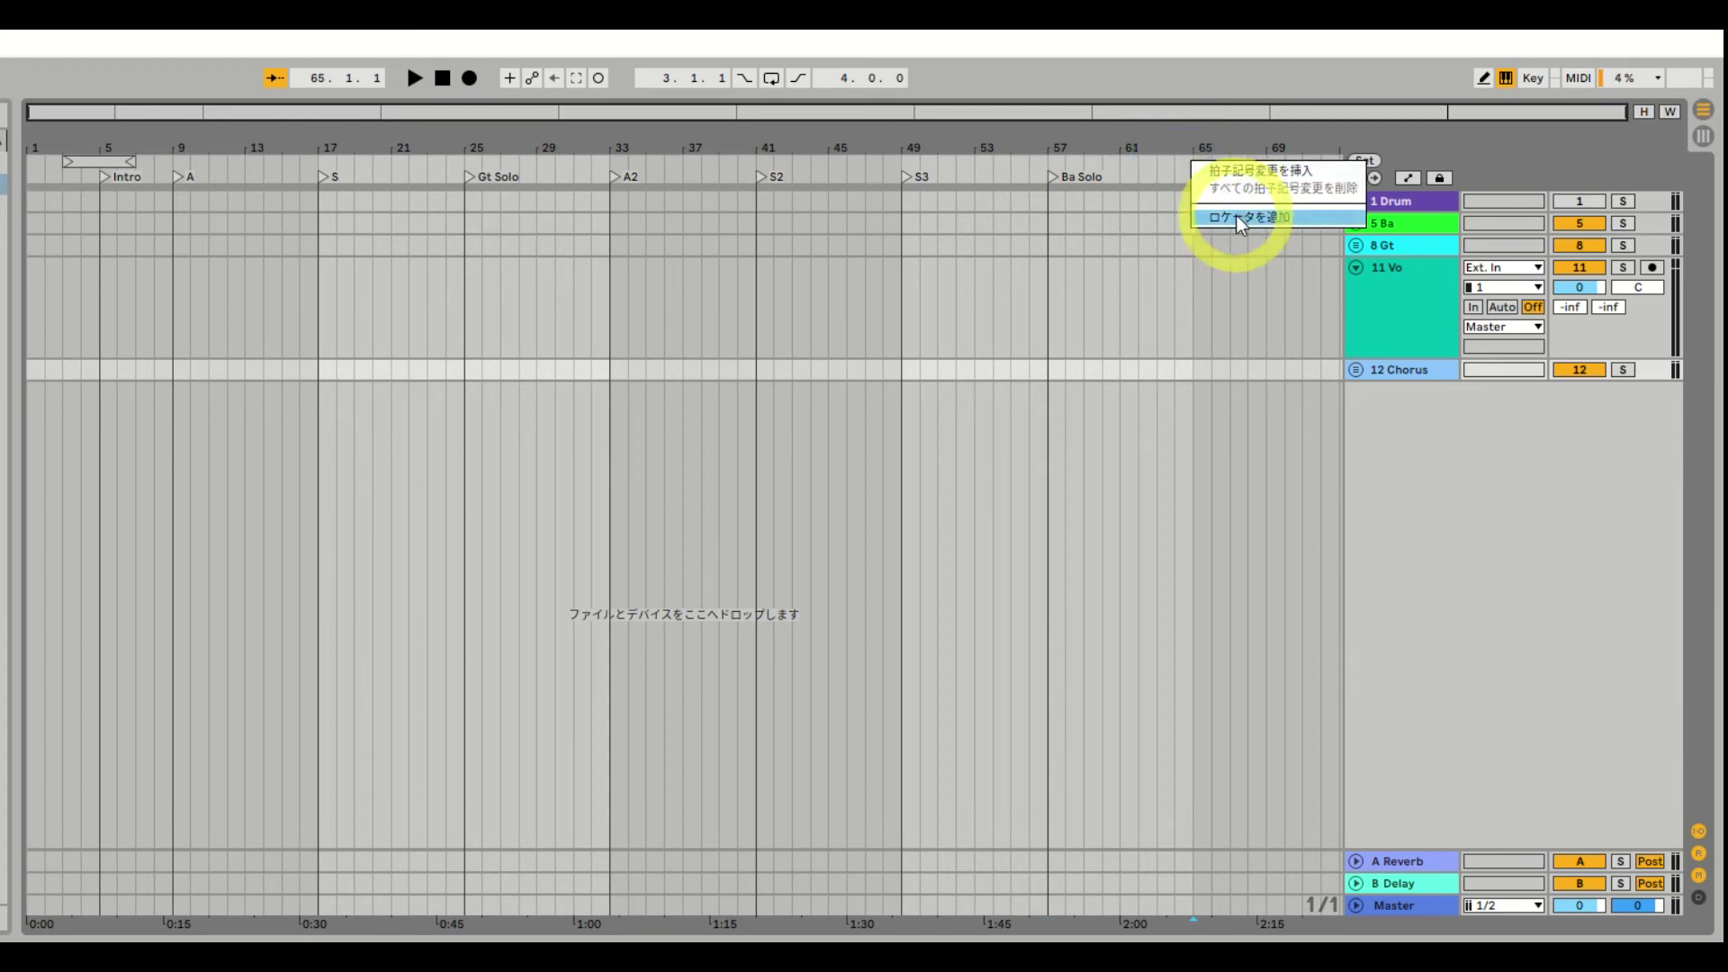
click(1238, 217)
text(Ending)
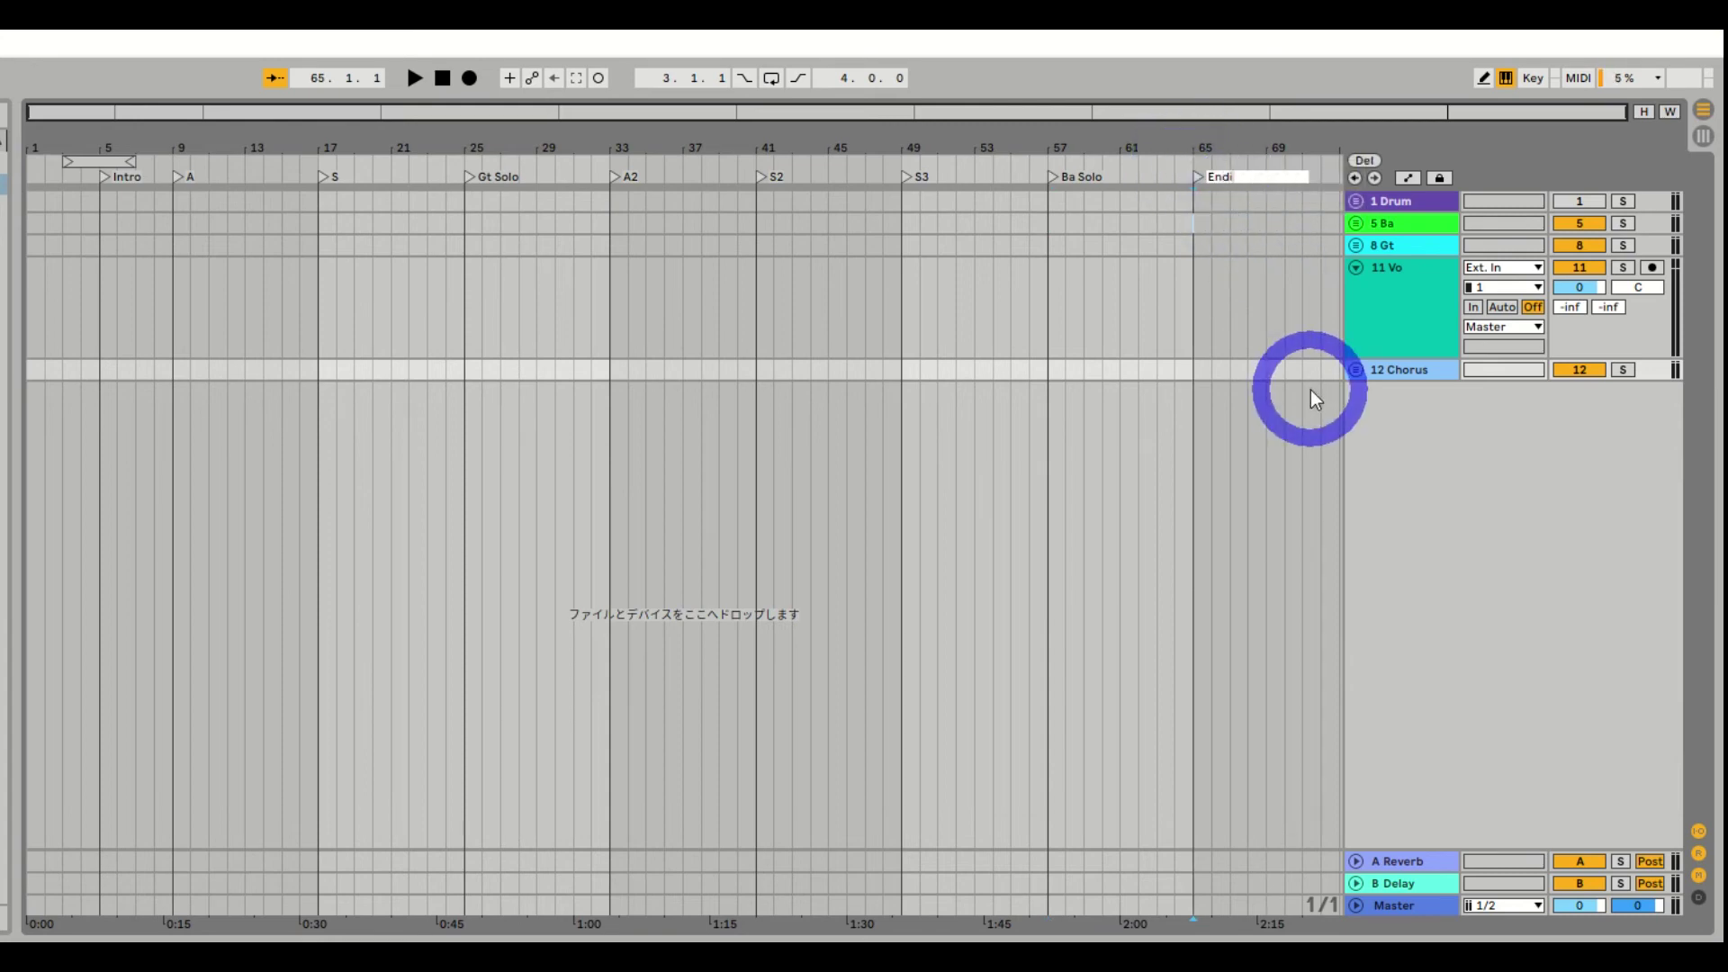
key(Return)
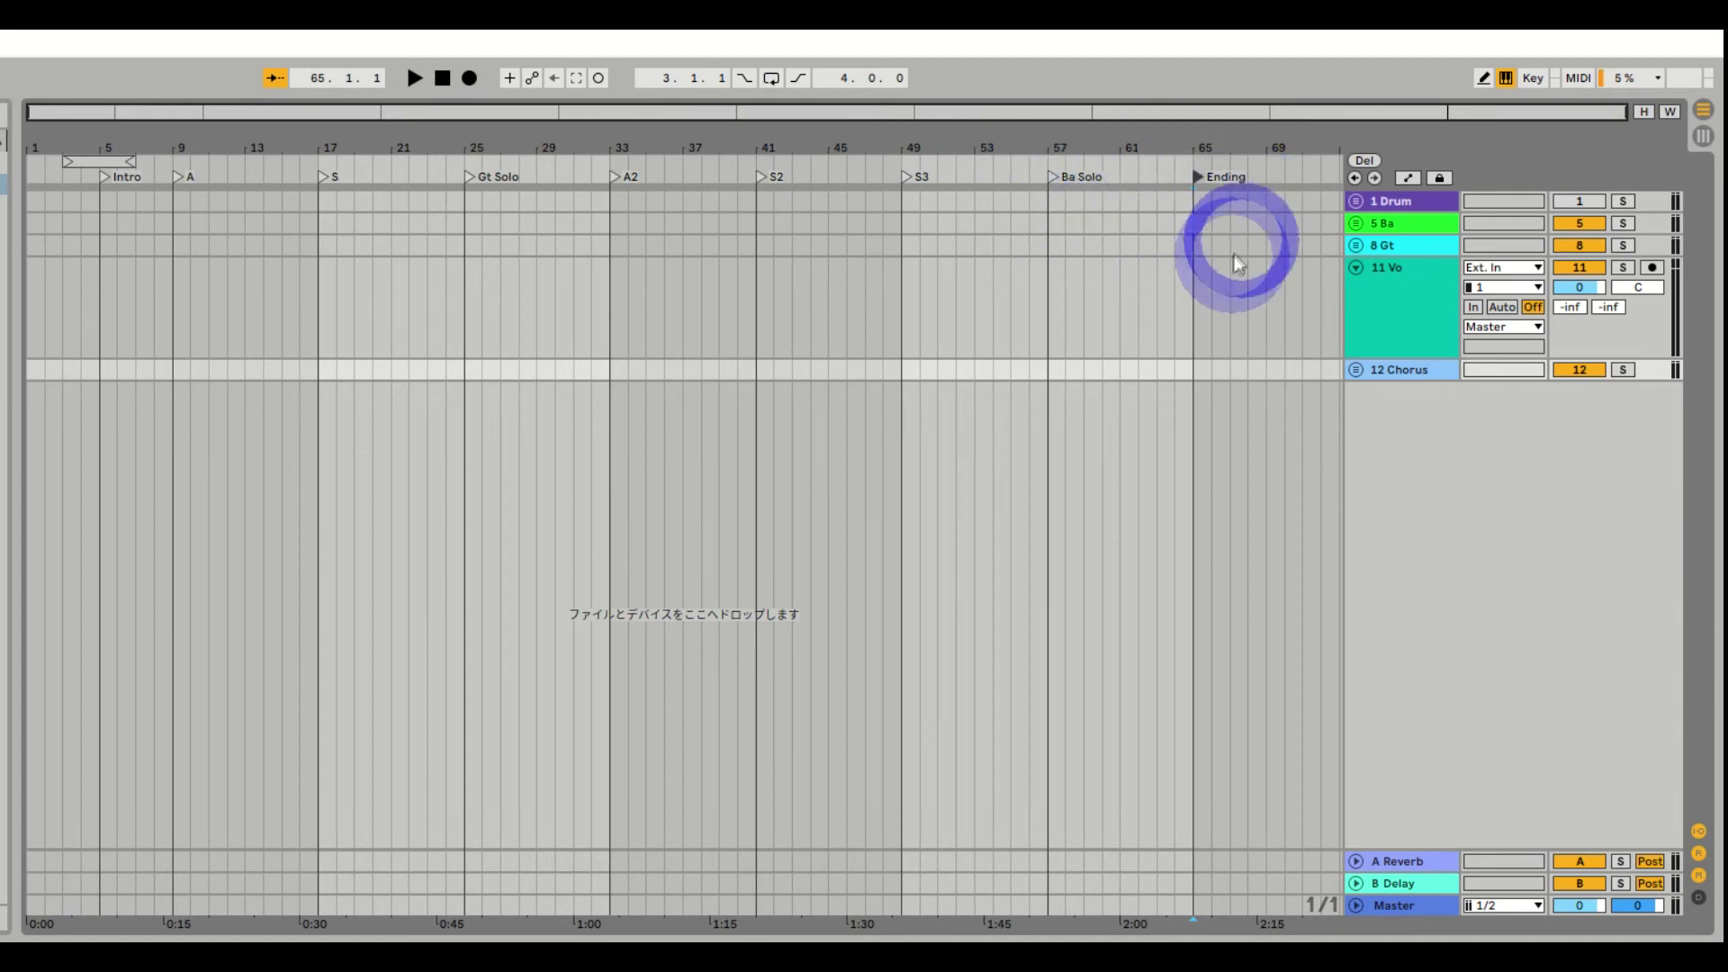
right_click(1201, 176)
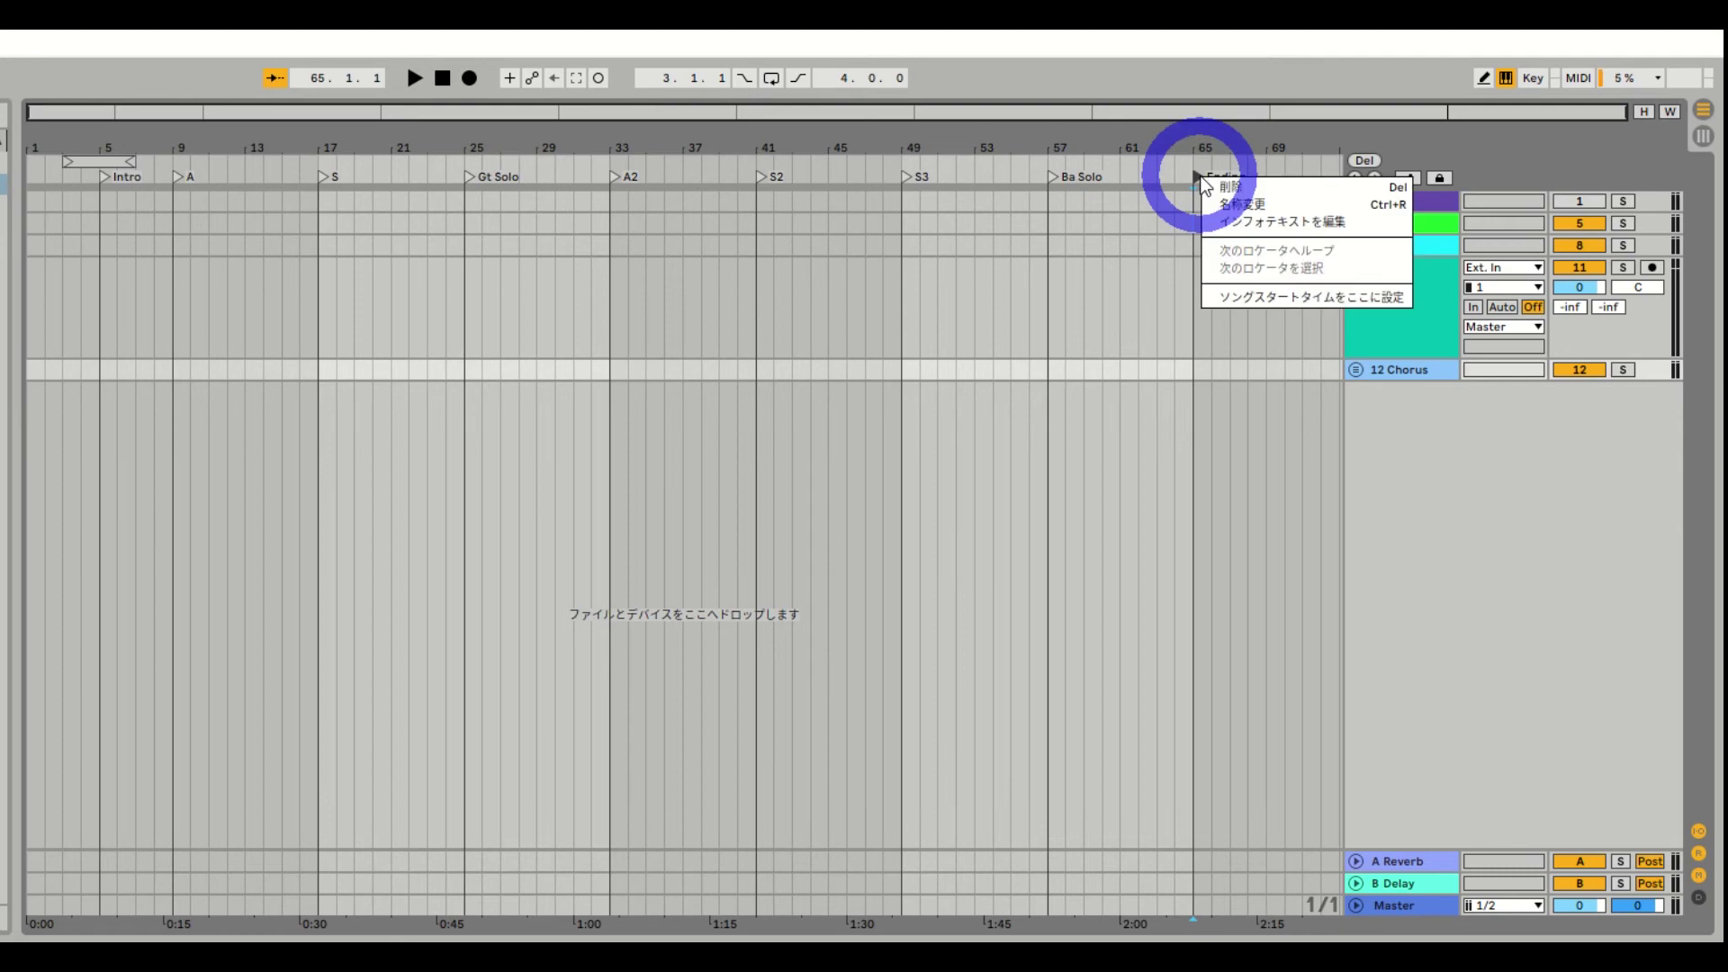
click(1055, 177)
right_click(1054, 177)
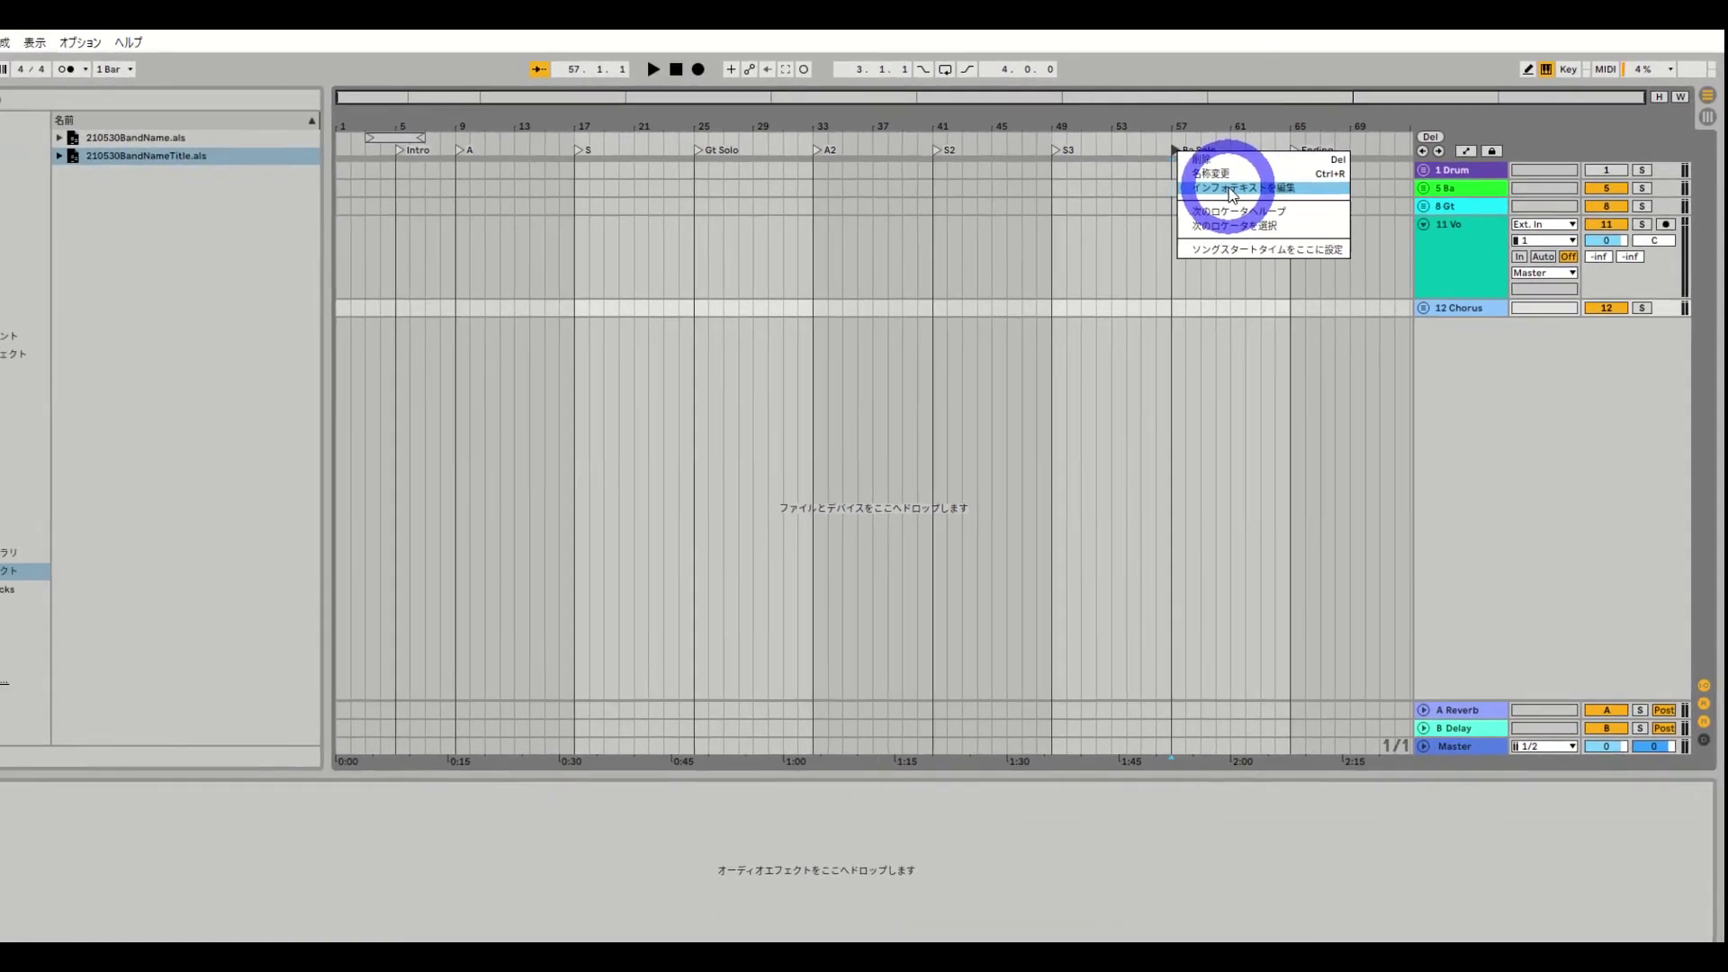
click(1071, 104)
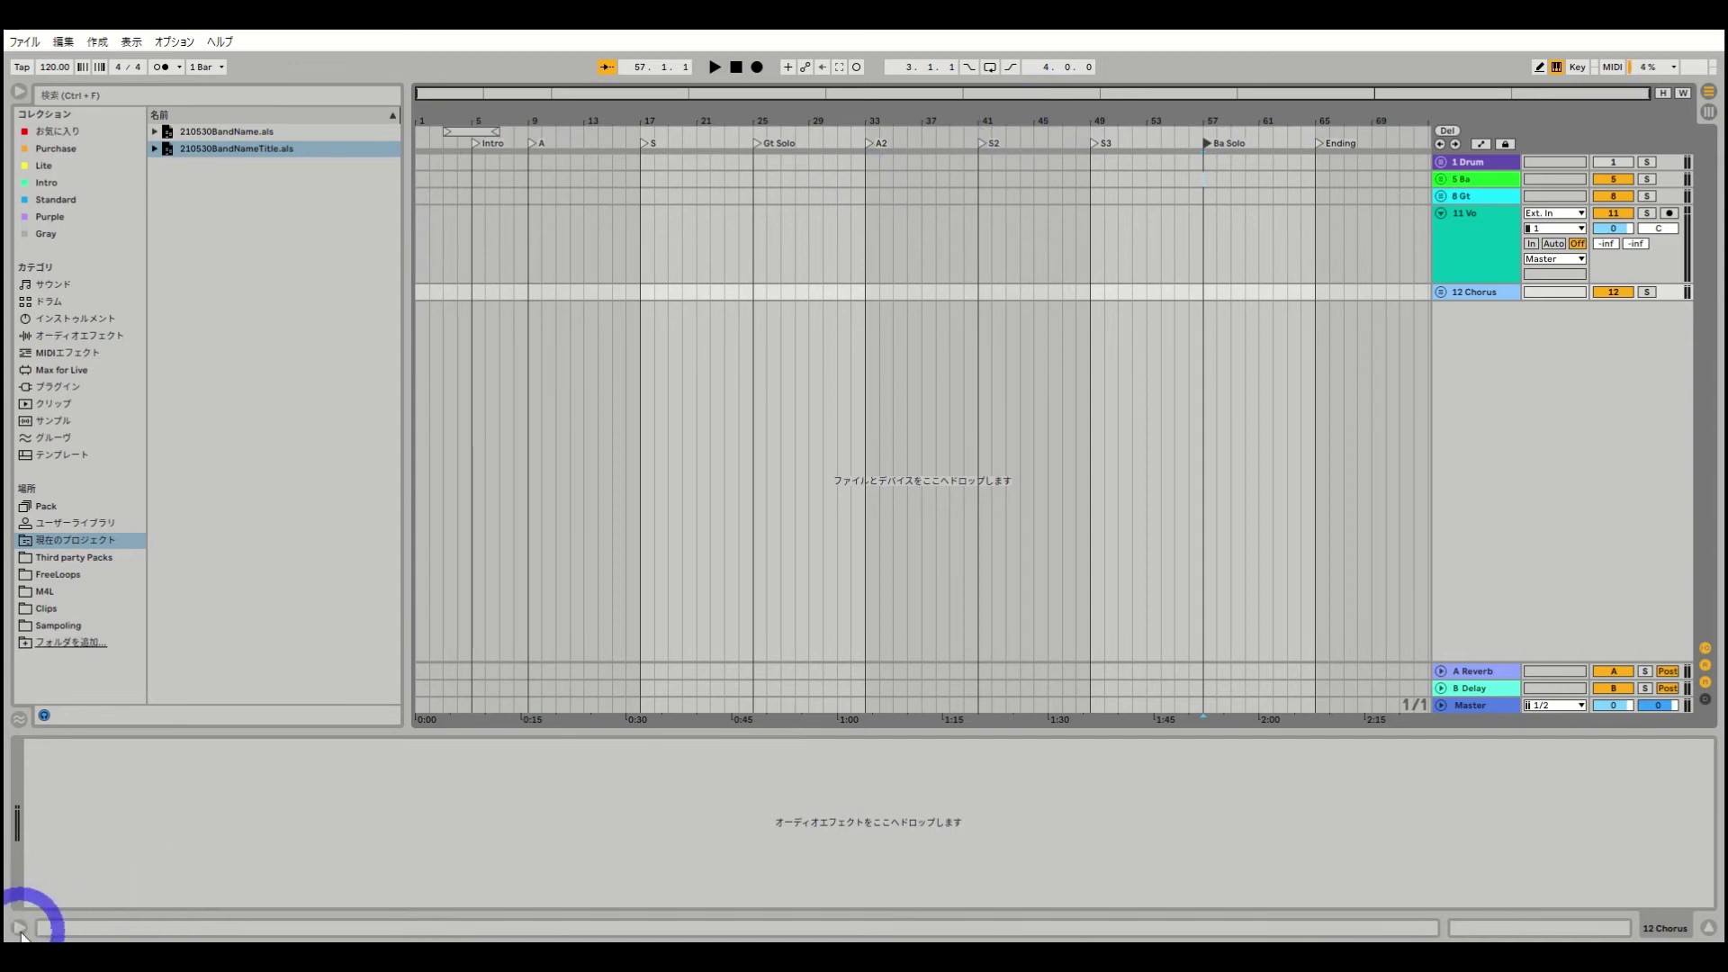
Show the Info View so that locator notes can be read and edited
click(17, 927)
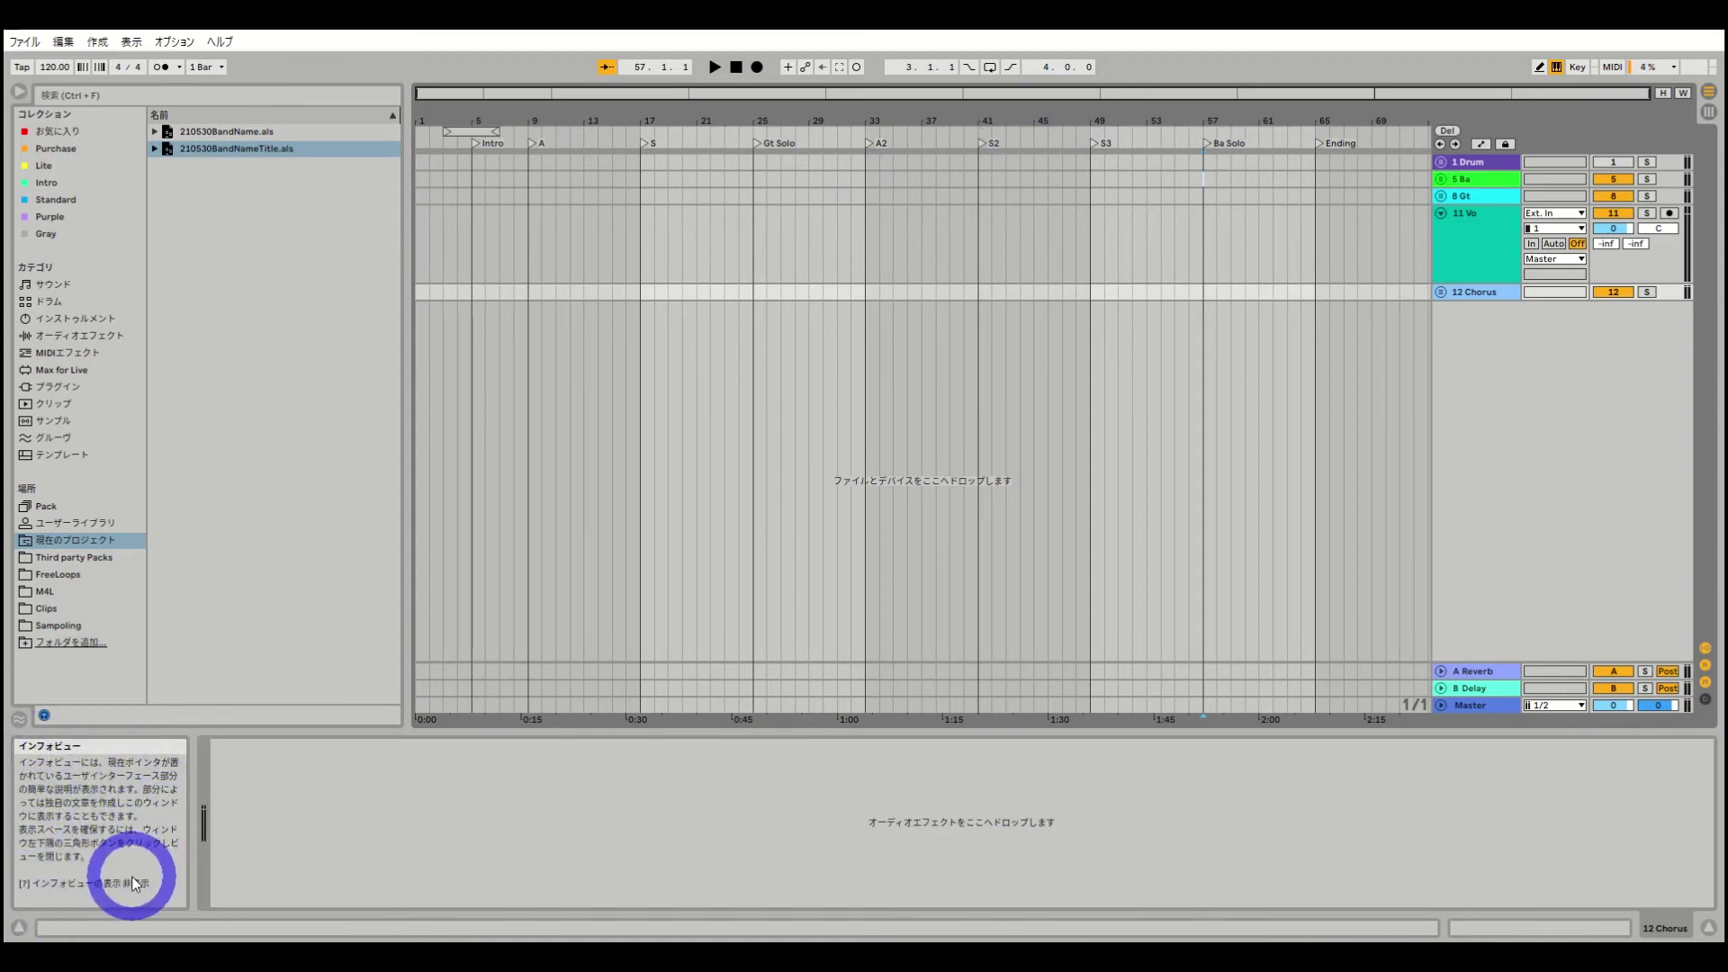
click(18, 927)
click(18, 928)
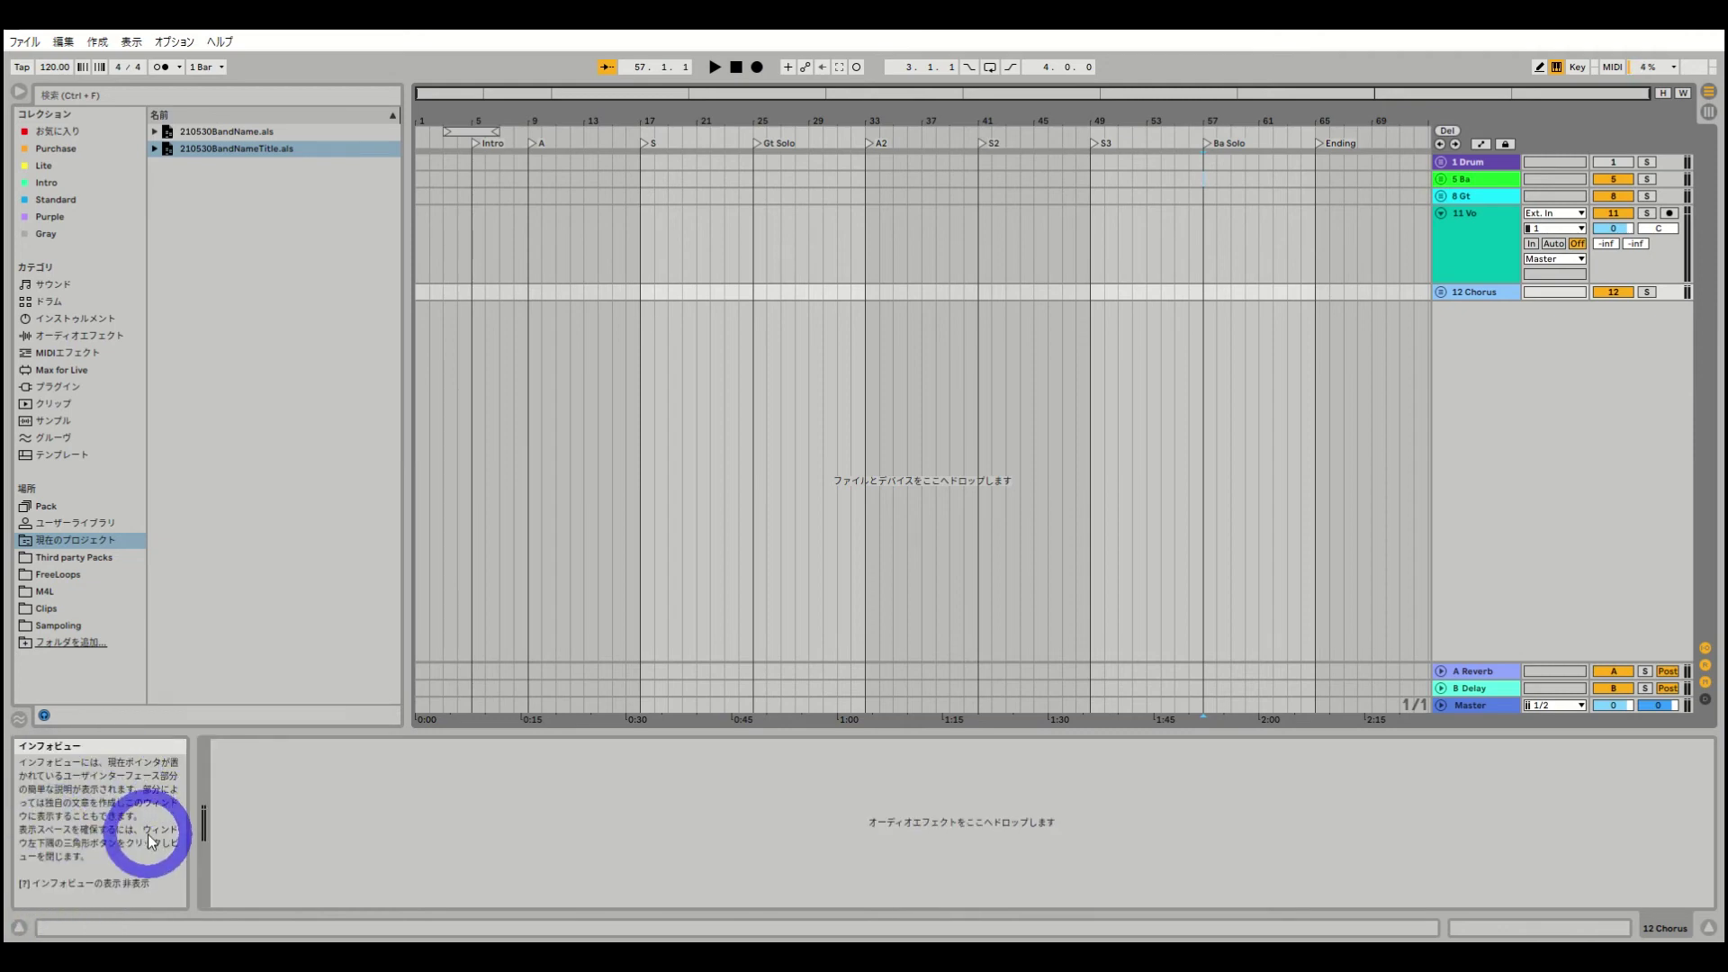
Enter 1コーラス目のAメロ as the info text of locator A at bar 9 and hide the Info View
right_click(533, 142)
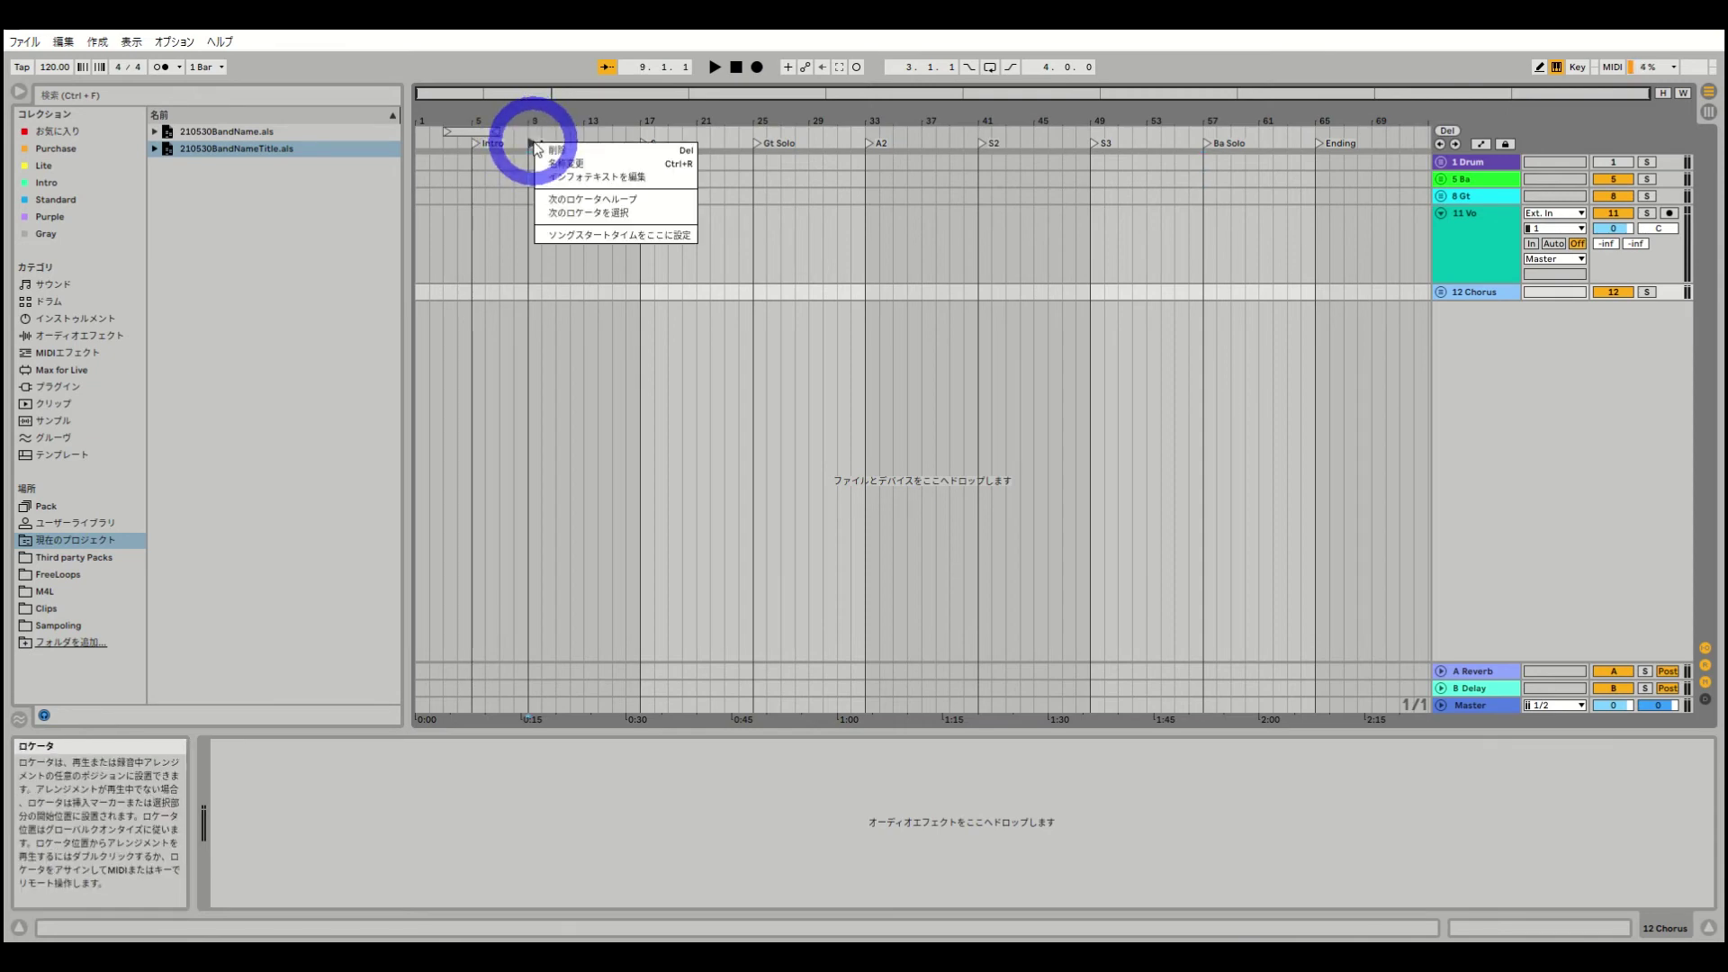
click(583, 177)
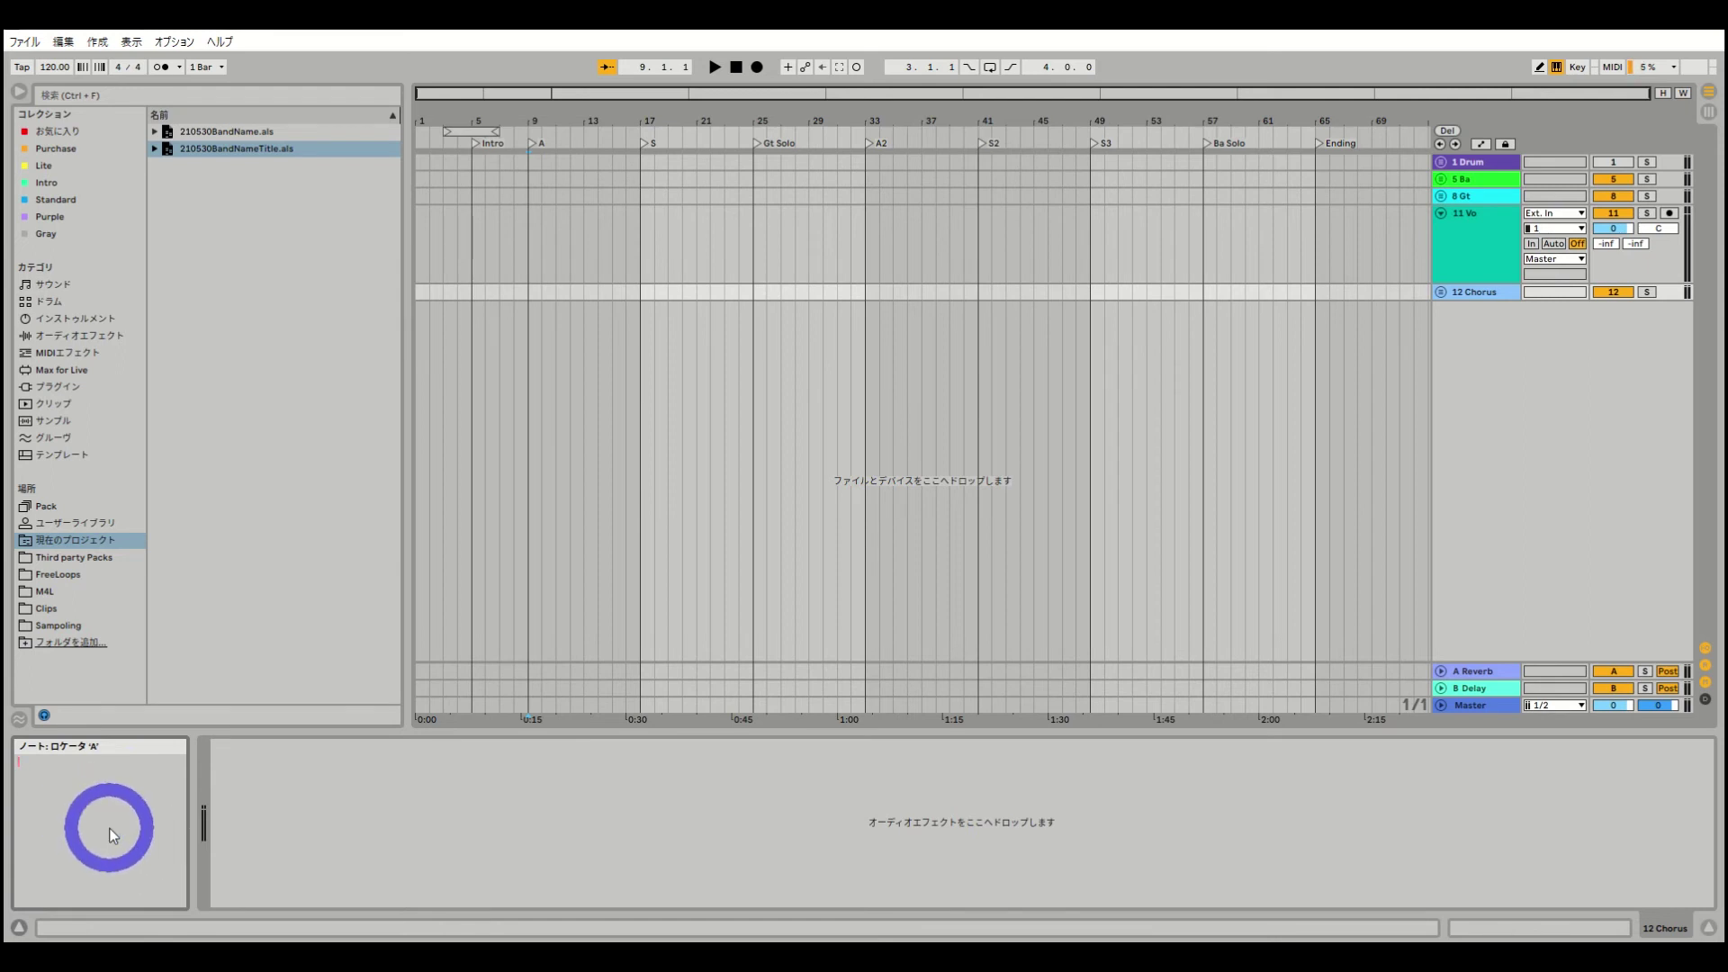
text(1コーラス)
key(Return)
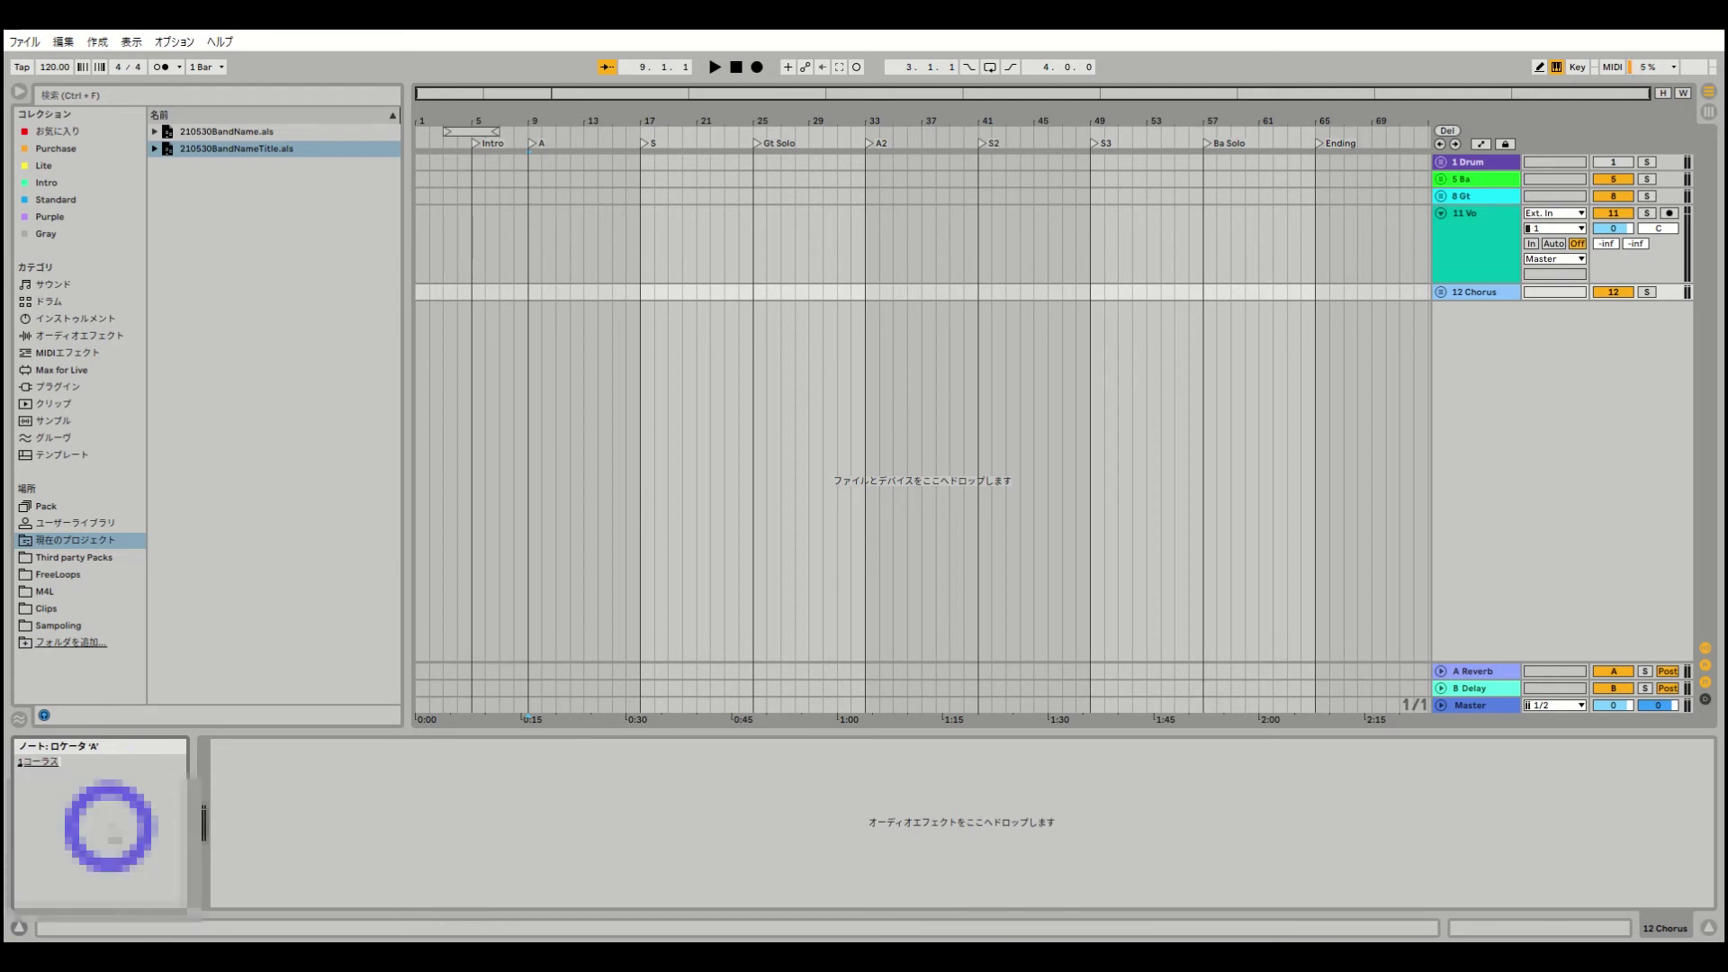
text(目のAmro)
key(Return)
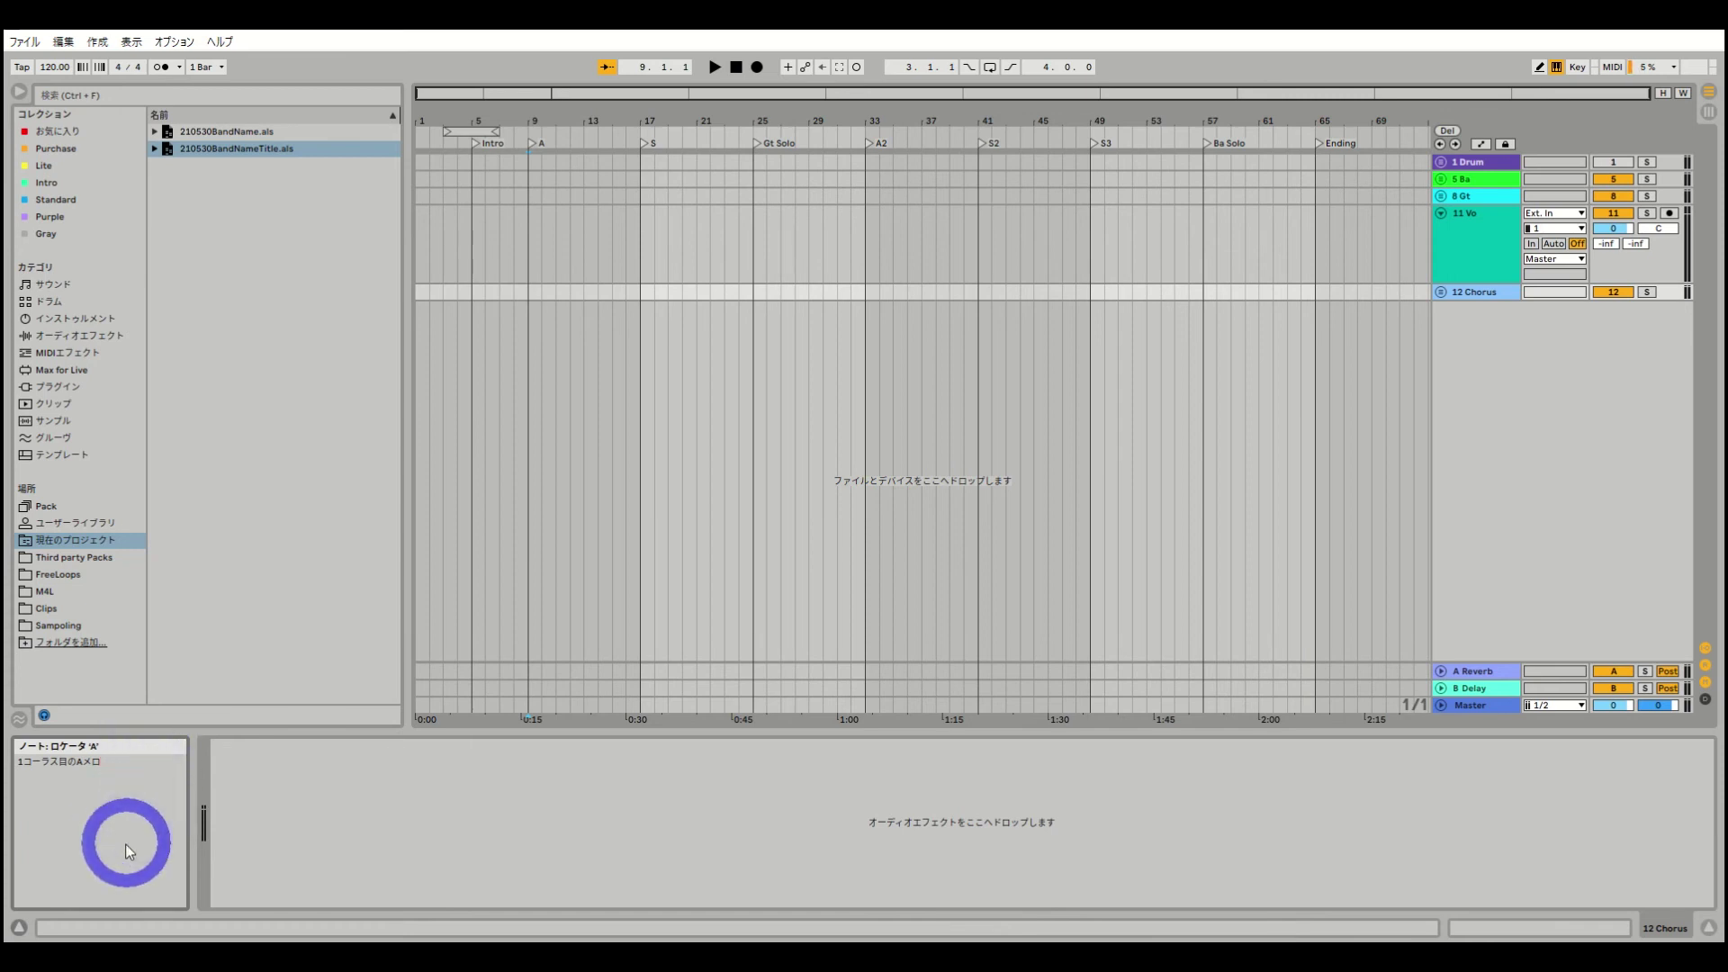
click(108, 767)
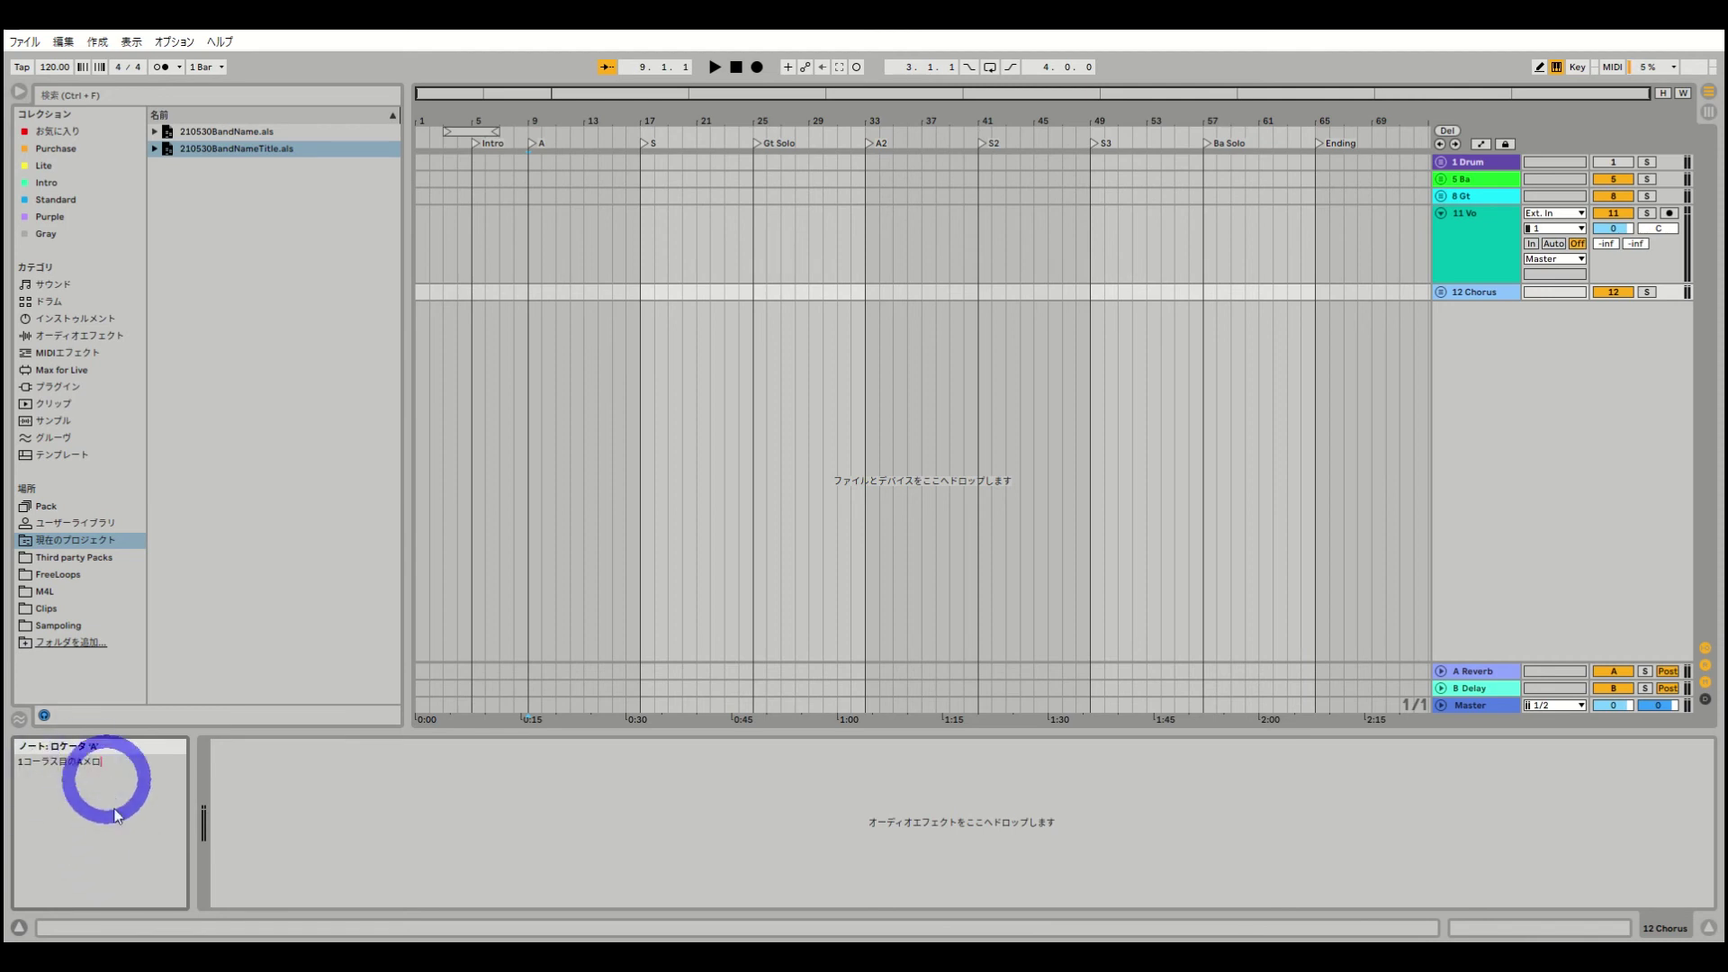
click(20, 928)
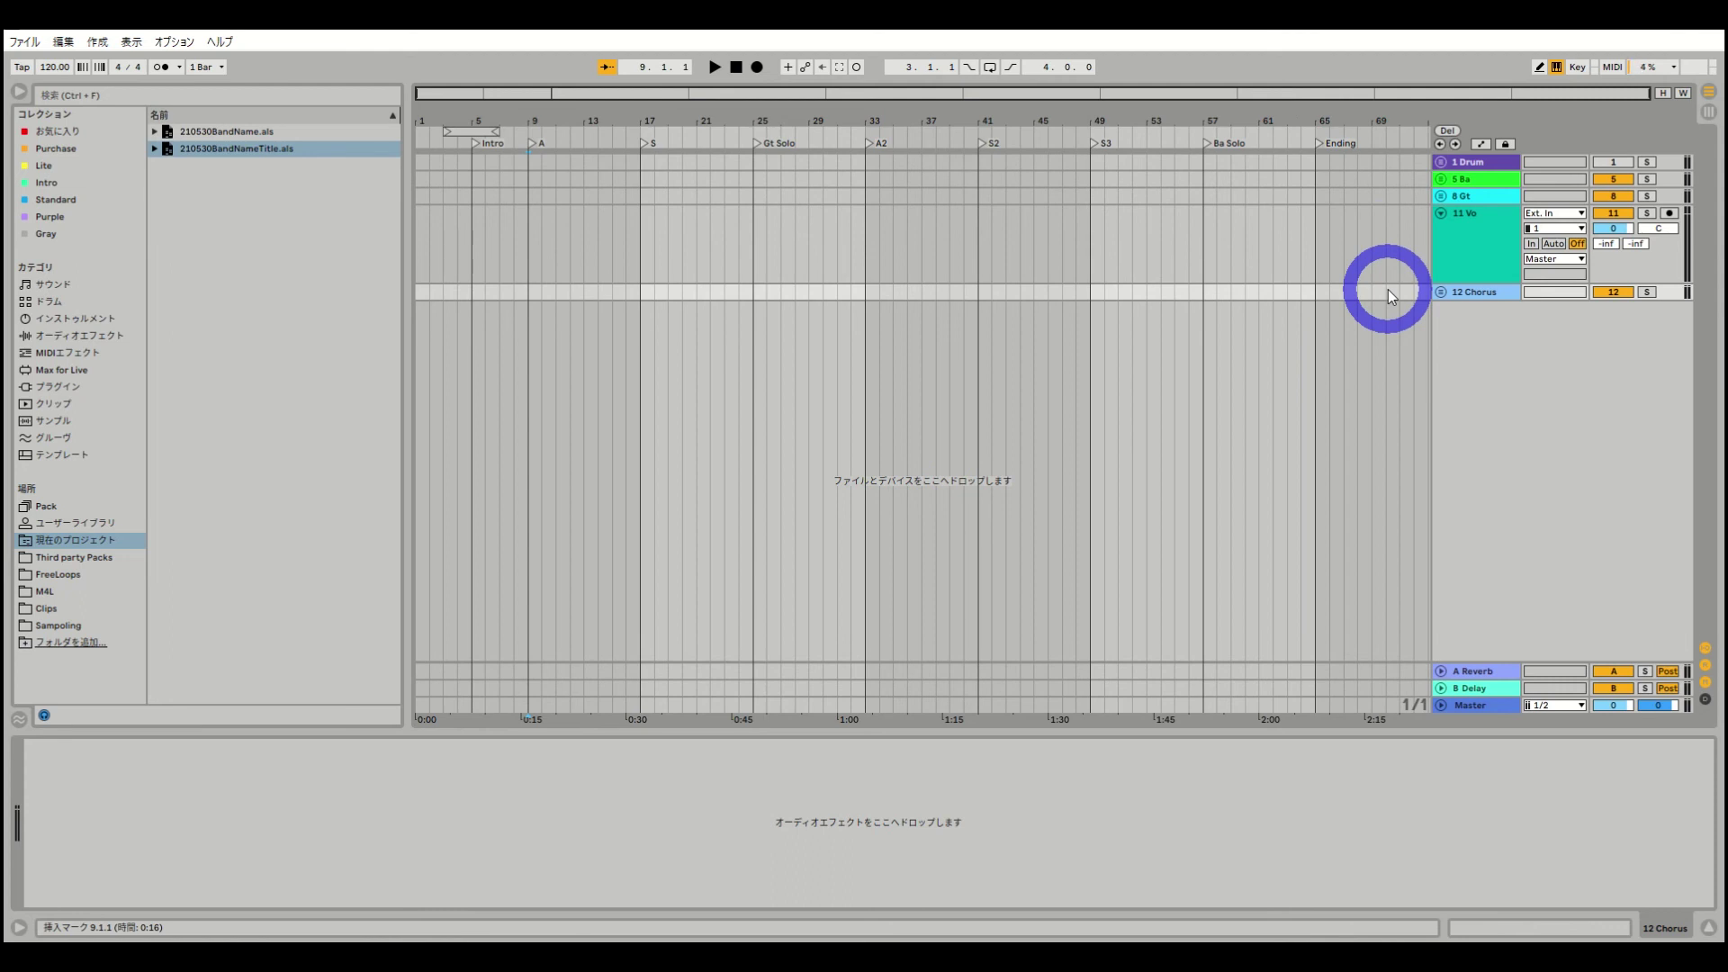
Place the insert marker at bar 21 on the Vo track, near the Gt Solo locator
click(757, 143)
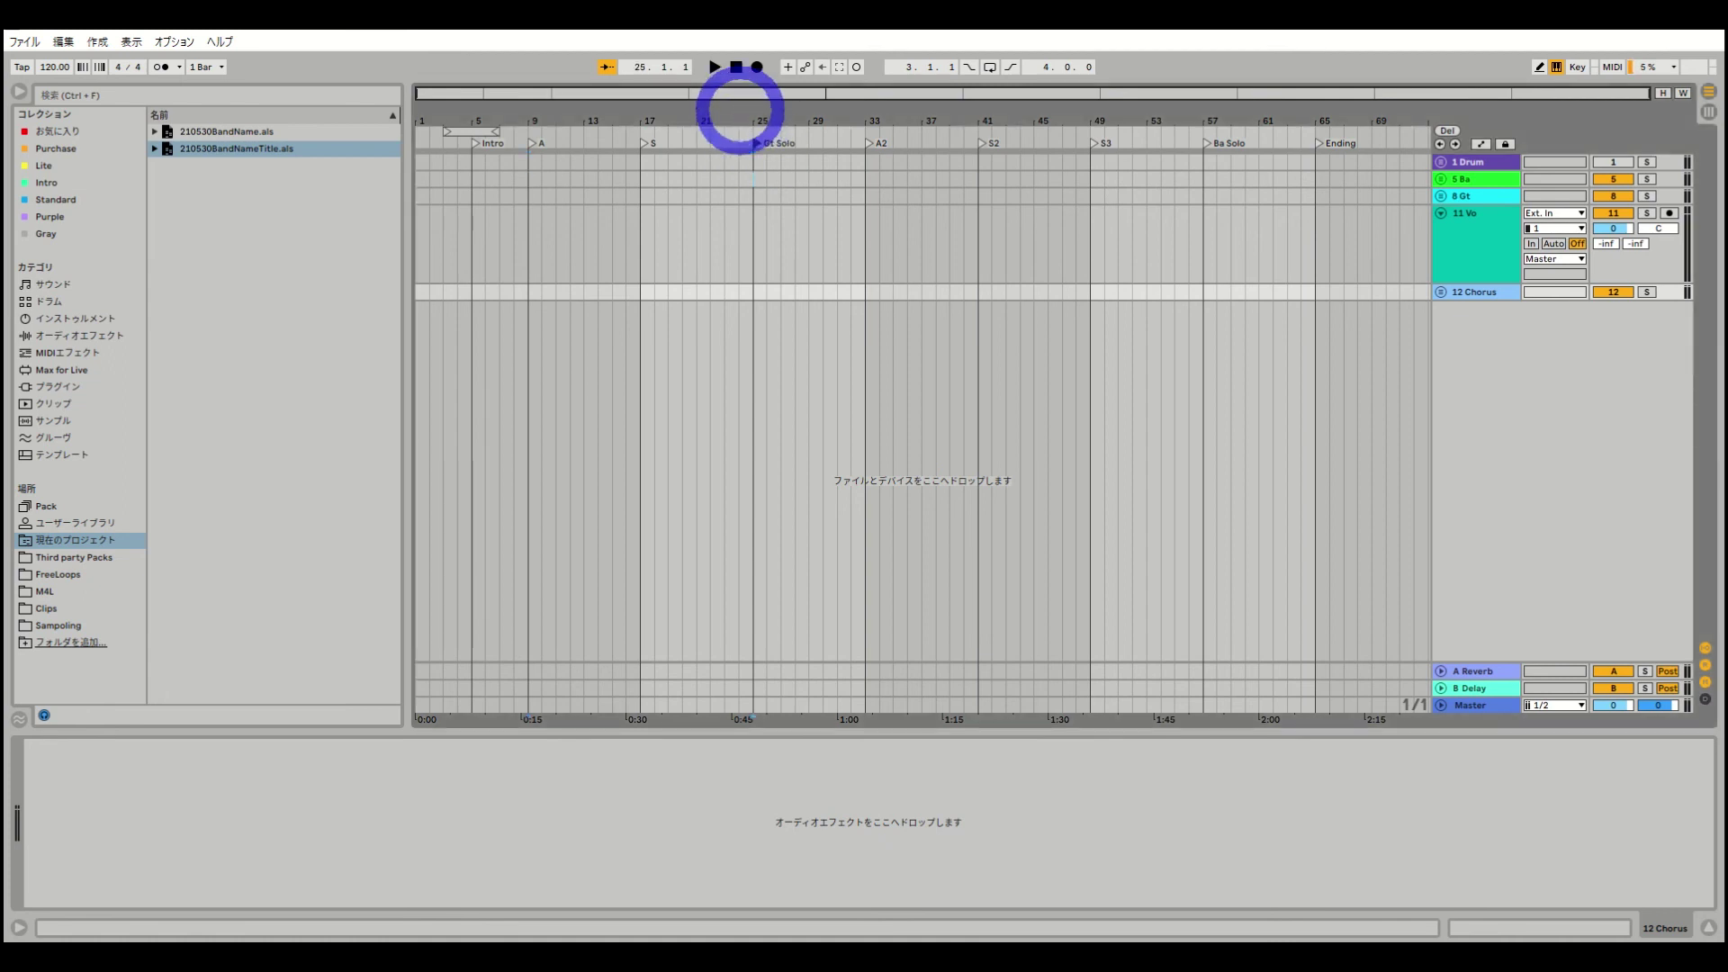
drag(733, 100, 740, 109)
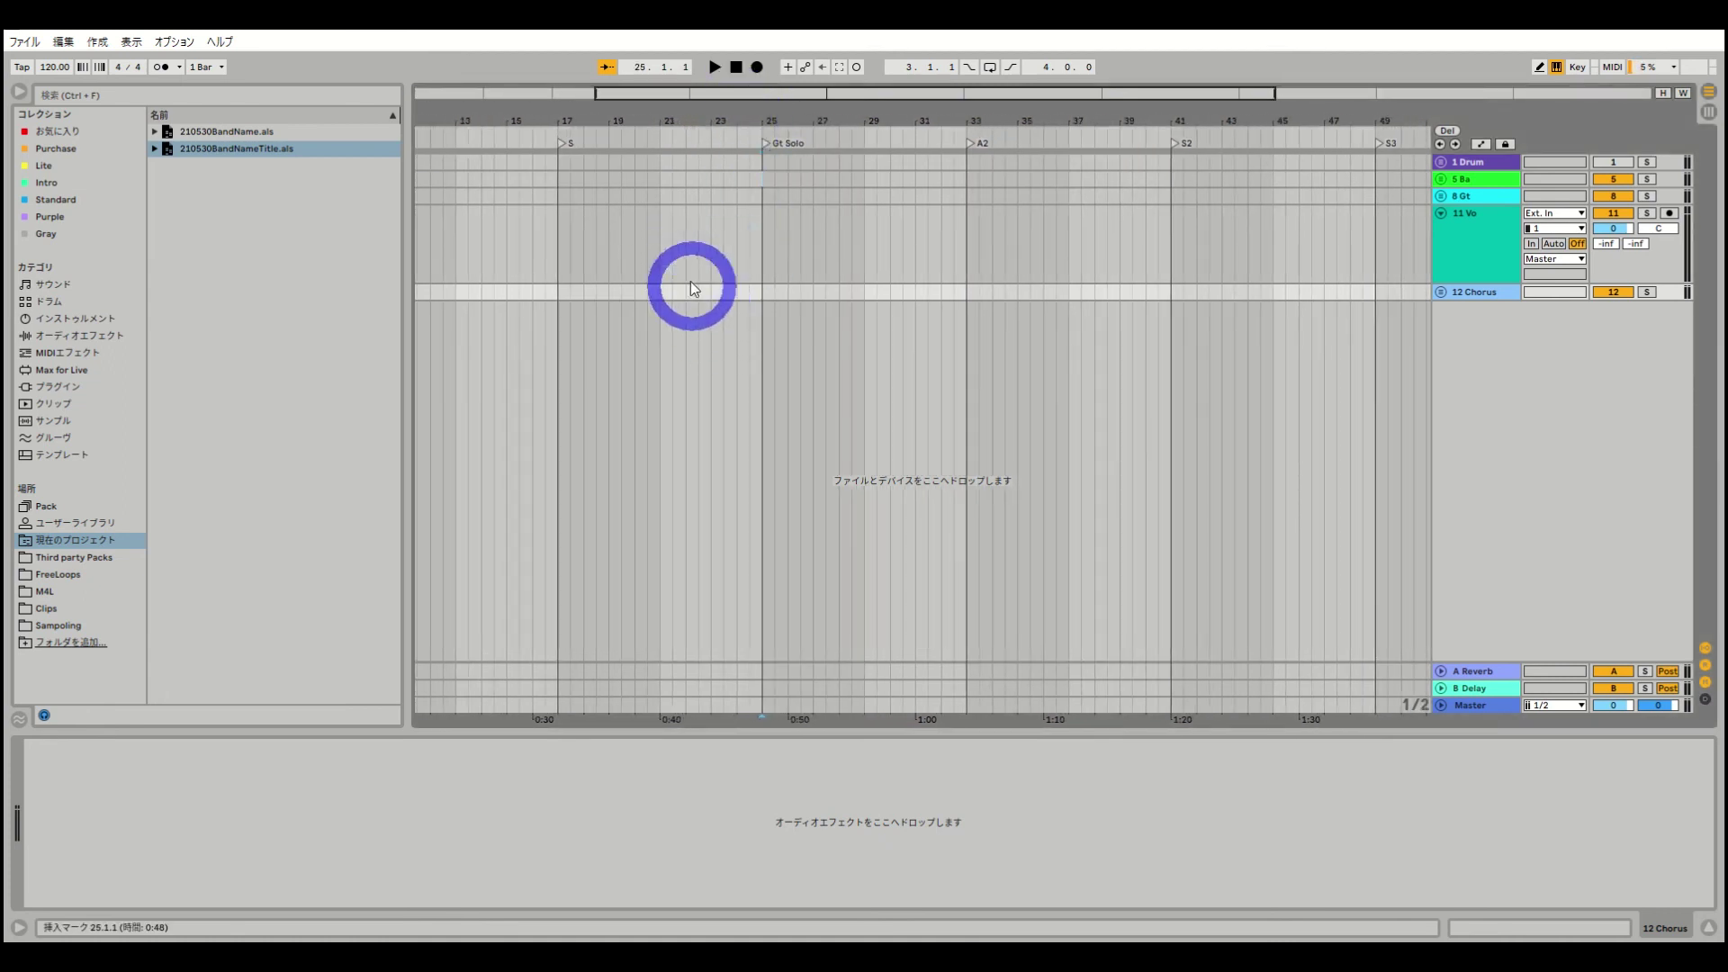
click(661, 264)
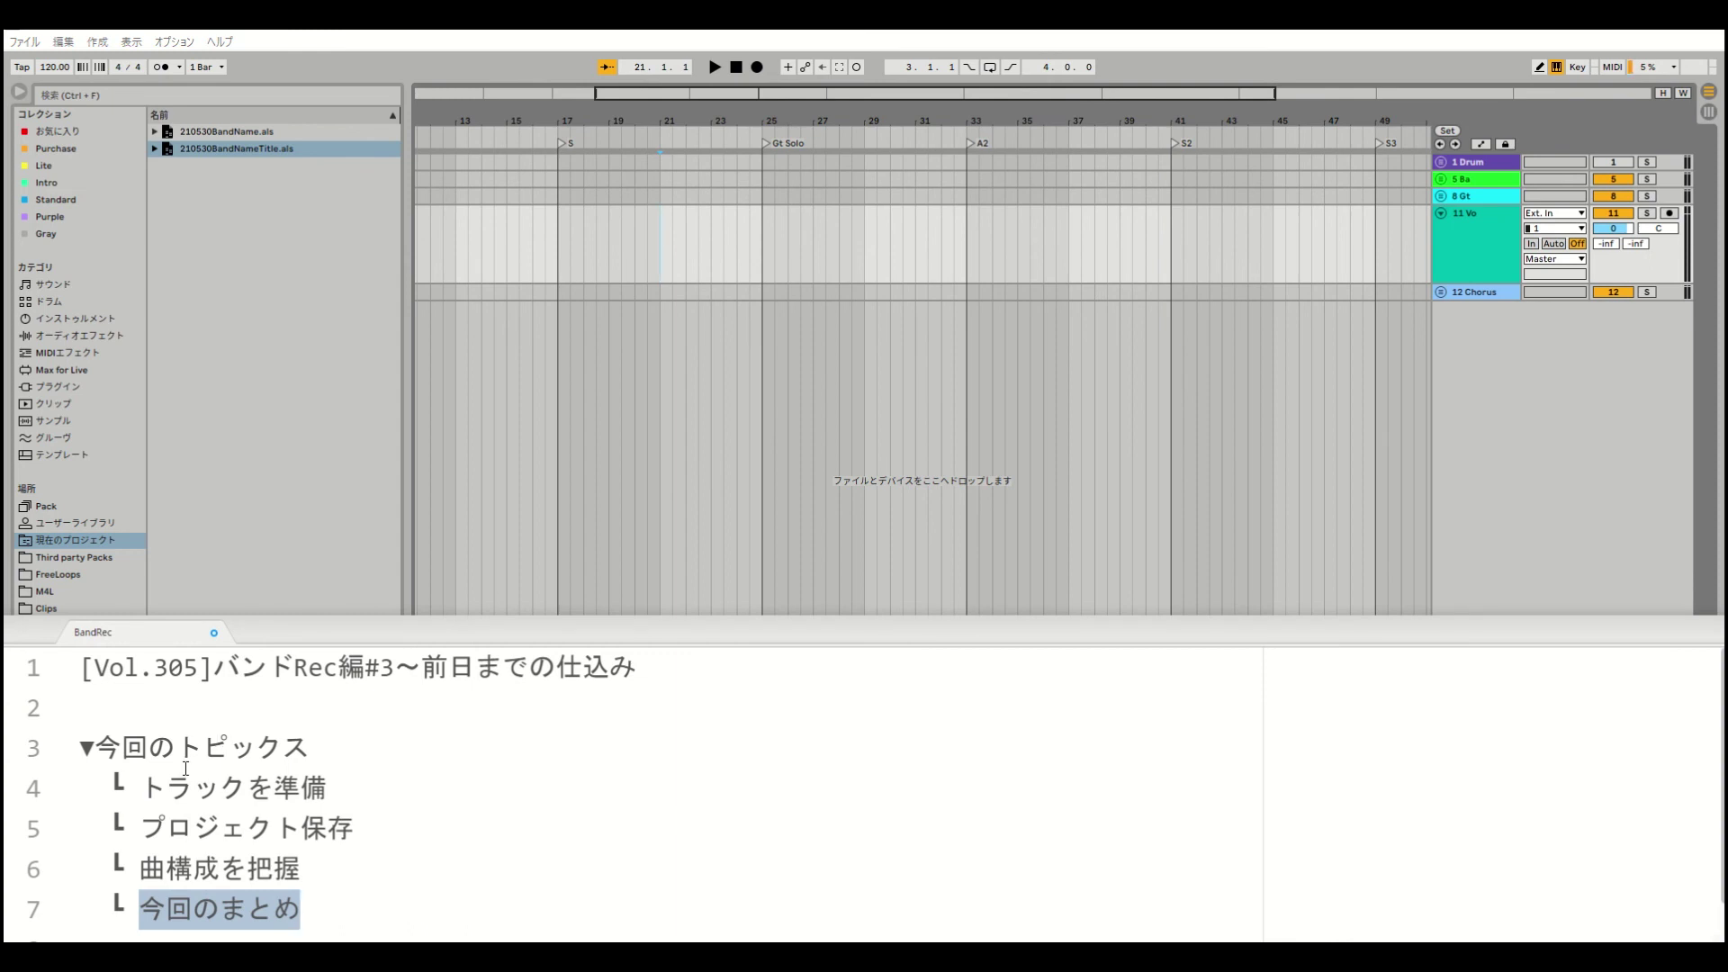
Switch to the BandRec notes and highlight the topics トラックを準備, プロジェクト保存 and 曲構成を把握 in turn
drag(139, 788, 328, 789)
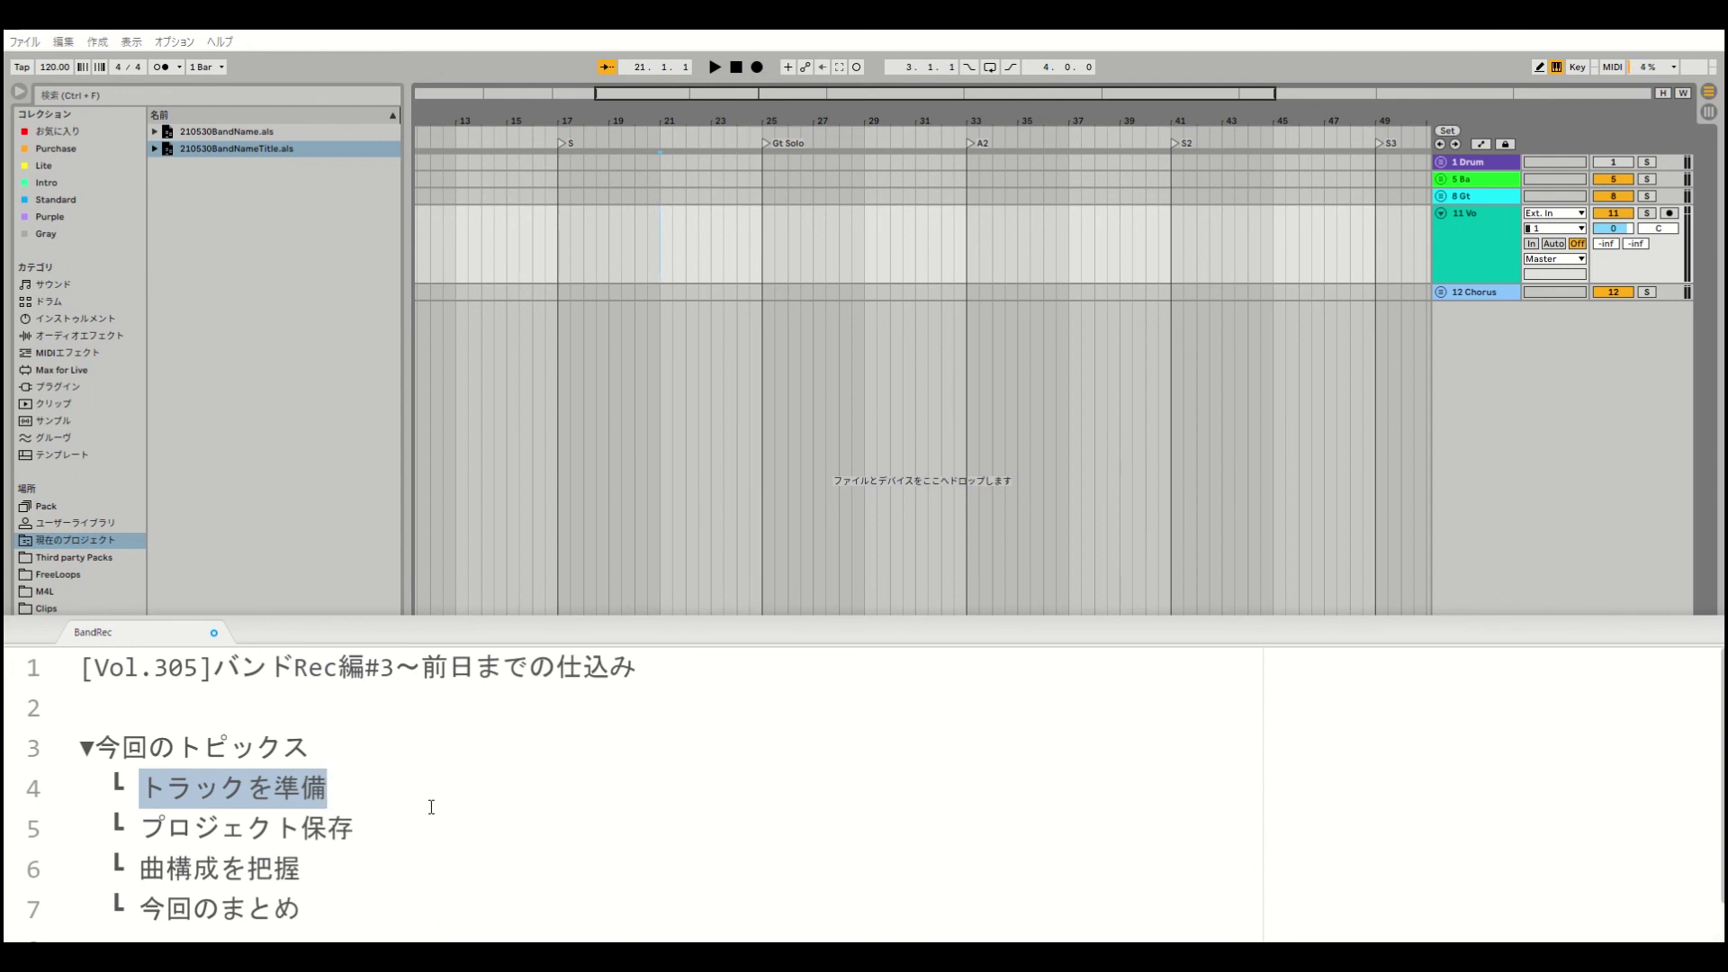
double_click(434, 843)
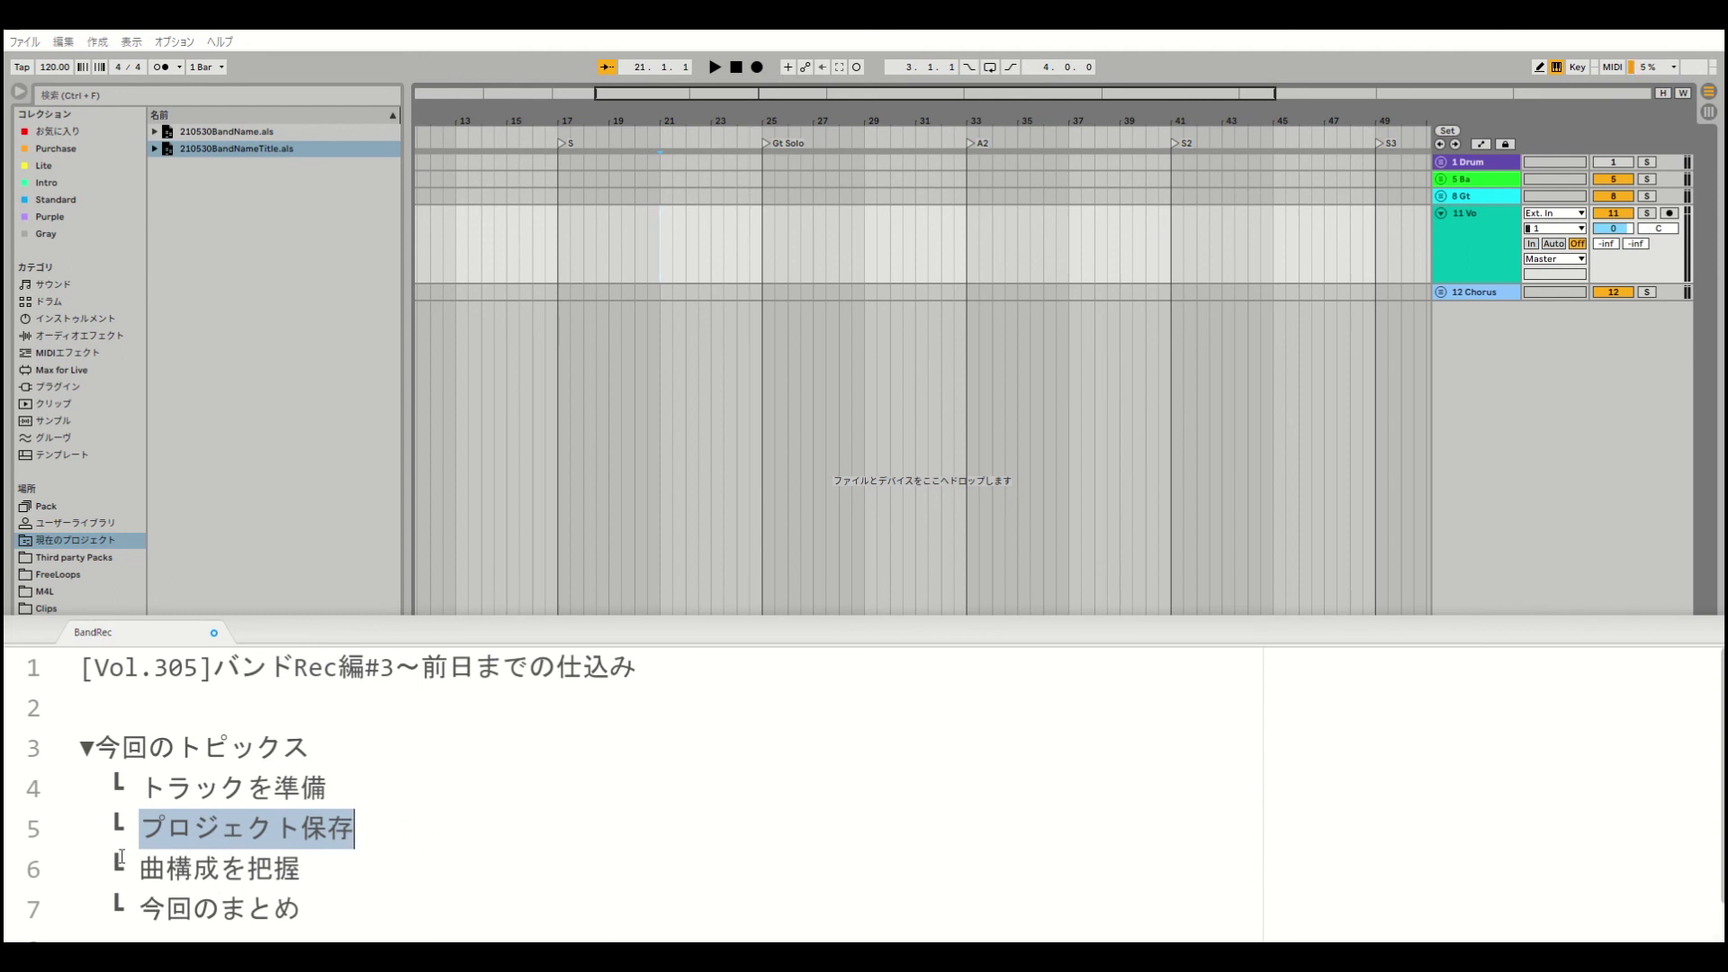
drag(139, 869, 304, 871)
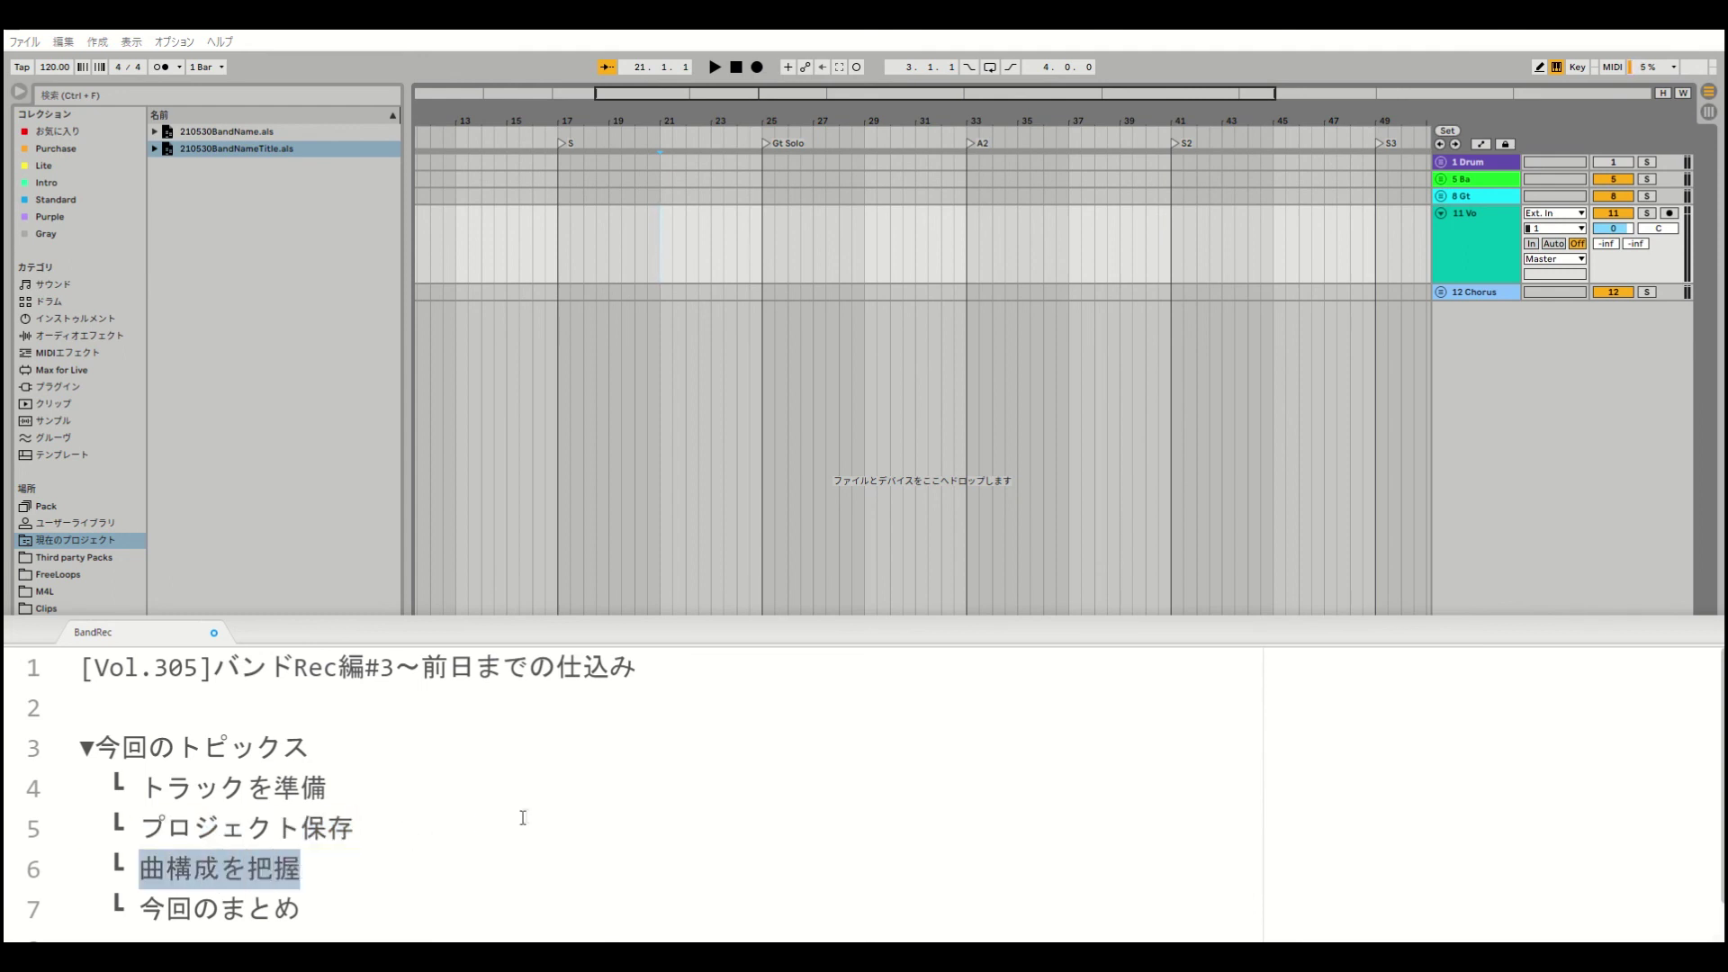